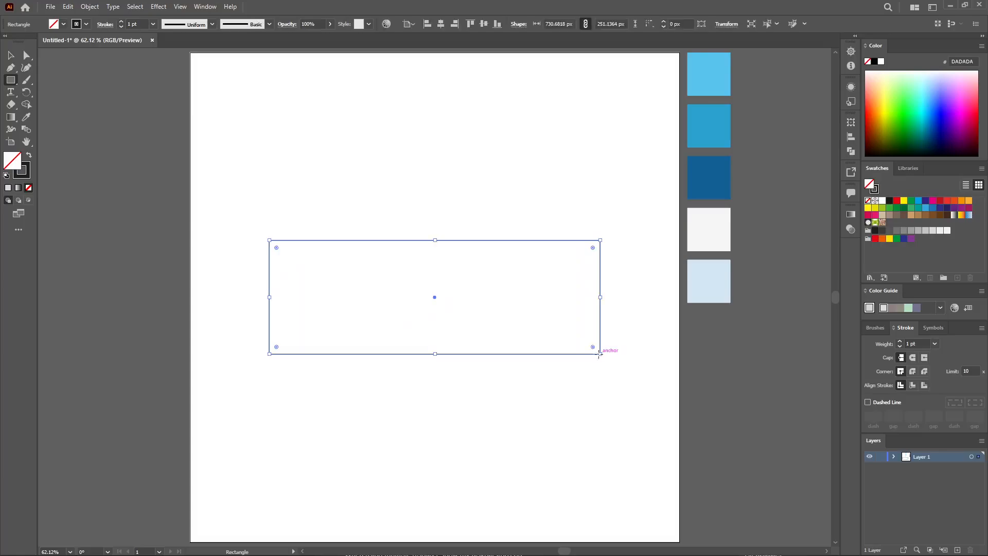
Round the rectangle's corners fully, about 125.6 px, into a capsule and place a duplicate outside the artboard on its left side
left_click_drag(592, 247, 477, 280)
left_click(276, 390)
left_click_drag(276, 390, 401, 387)
left_click_drag(377, 292, 628, 311)
left_click_drag(780, 261, 169, 267)
left_click(225, 189)
Draw a four-point S-shaped wave with the Curvature tool across the upper part of the duplicate capsule, extending past both ends, about 807 px wide
left_click(26, 68)
left_click_drag(184, 190, 306, 179)
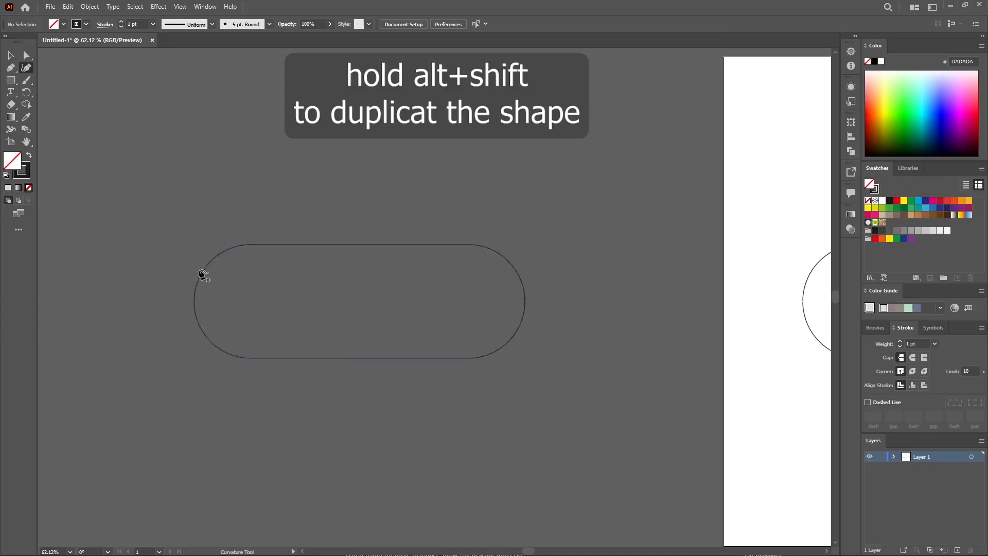
left_click(181, 267)
left_click(276, 257)
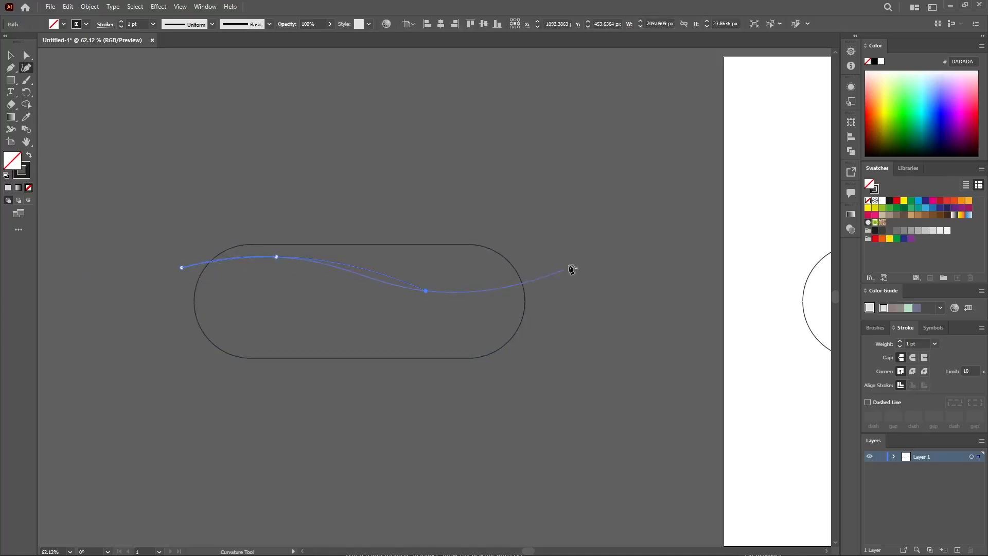
left_click(547, 256)
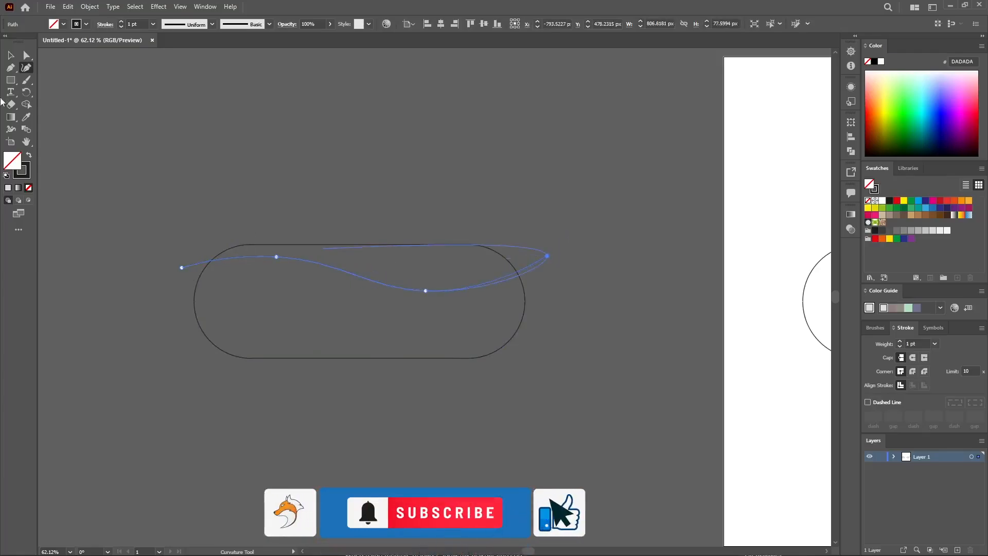
left_click(10, 55)
left_click(113, 173)
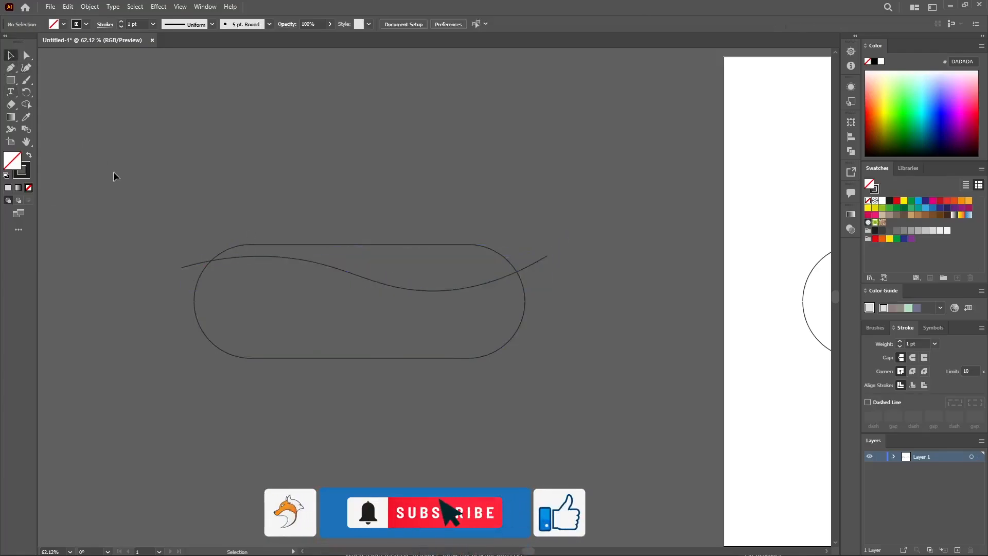
Reshape the wavy line by moving its left end point slightly down and outward
left_click(186, 266)
left_click(26, 67)
left_click_drag(182, 267, 175, 290)
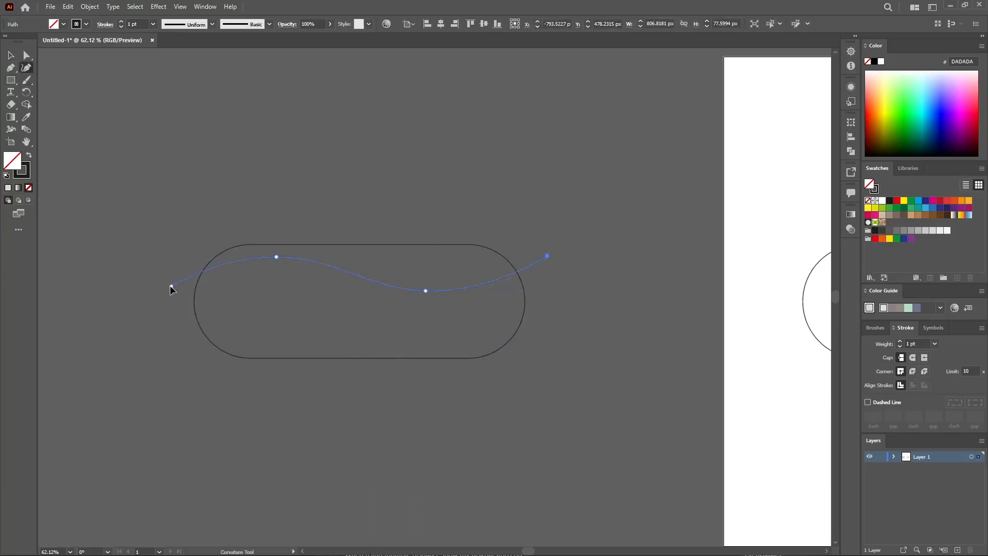
left_click(11, 56)
left_click(55, 180)
Duplicate the wavy line vertically at equal spacing so five parallel waves cover the whole capsule
mouse_move(415, 291)
left_mouse_down()
mouse_move(401, 258)
mouse_move(425, 294)
mouse_move(414, 324)
left_mouse_up()
left_click(386, 346)
key("ctrl+d")
key("ctrl+d")
left_click(481, 304)
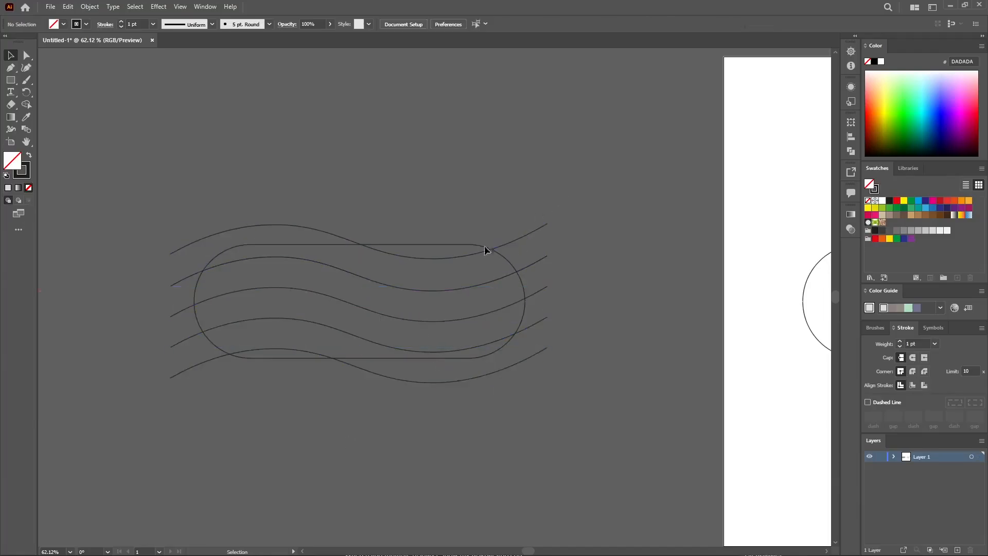
Select the capsule and all waves and split them into separate wavy bands inside the capsule with Shape Builder
key("ctrl+a")
left_click(26, 105)
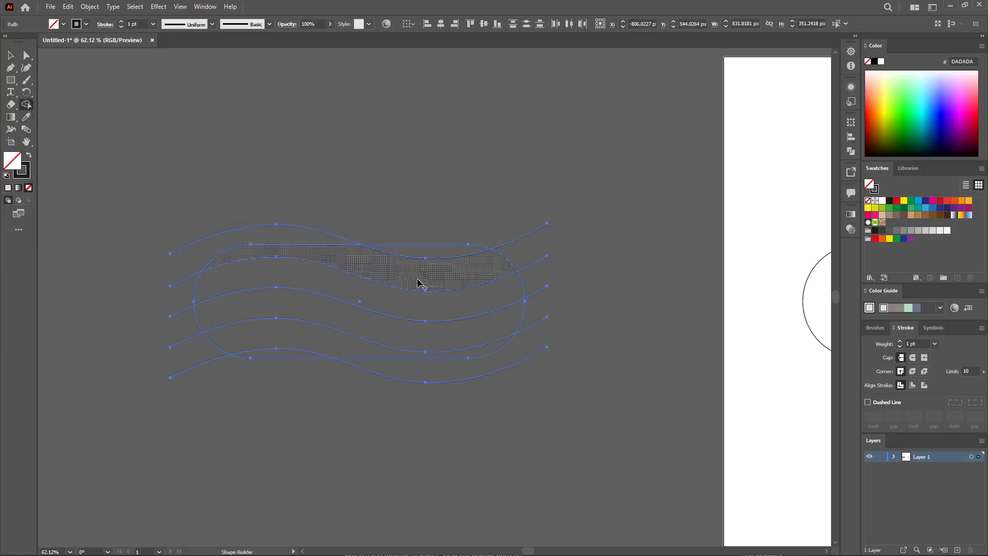
left_click(440, 251)
left_click(412, 277)
left_click(382, 303)
left_click(374, 326)
left_click(325, 341)
left_click(282, 357)
Delete the leftover wave segments sticking out on both sides of the capsule
key("v")
left_click(598, 248)
left_click_drag(537, 216, 540, 379)
key("Delete")
left_click_drag(145, 408, 145, 405)
key("Delete")
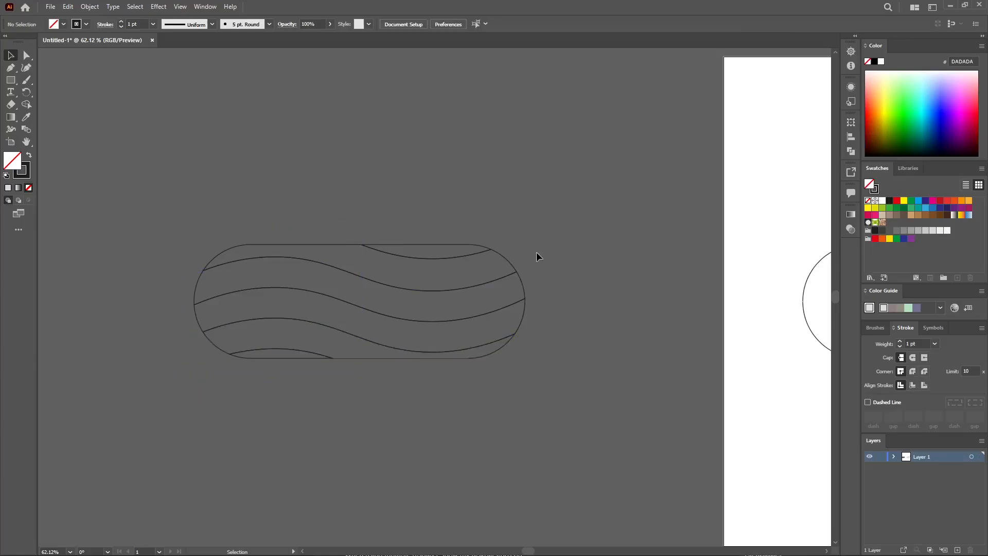
Fill the small uppermost band with the light blue sampled from the first palette square
key("ctrl+minus")
key("ctrl+minus")
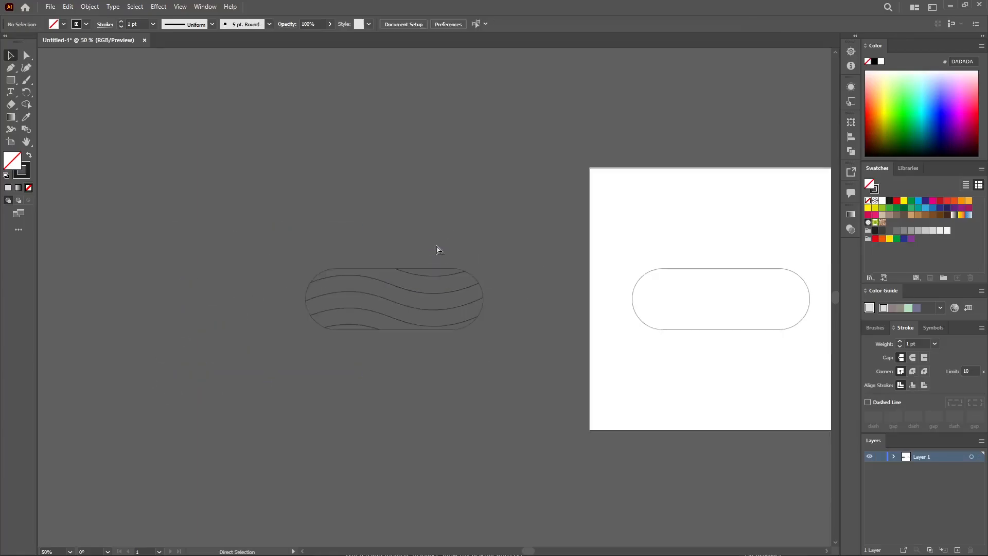
left_click_drag(510, 247, 370, 238)
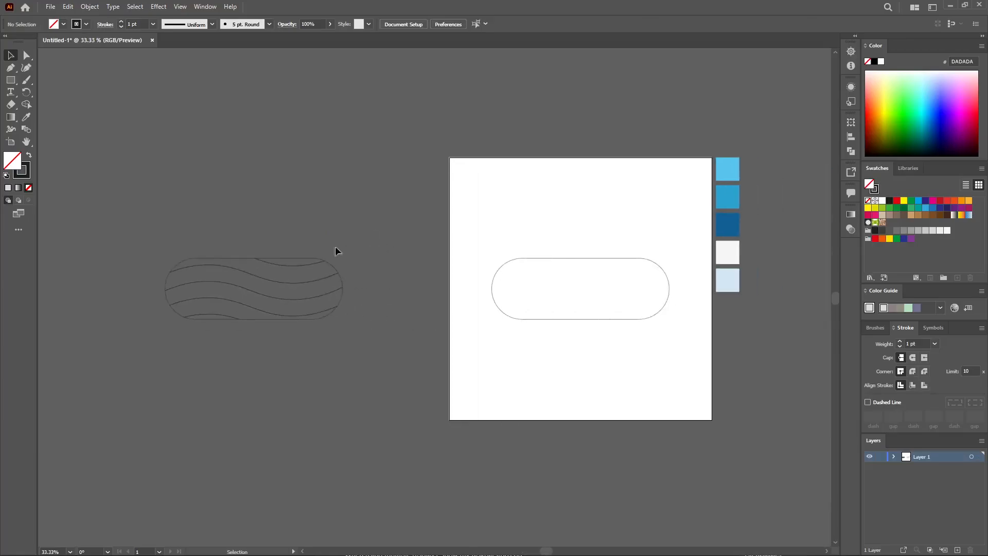
left_click(287, 263)
left_click(24, 118)
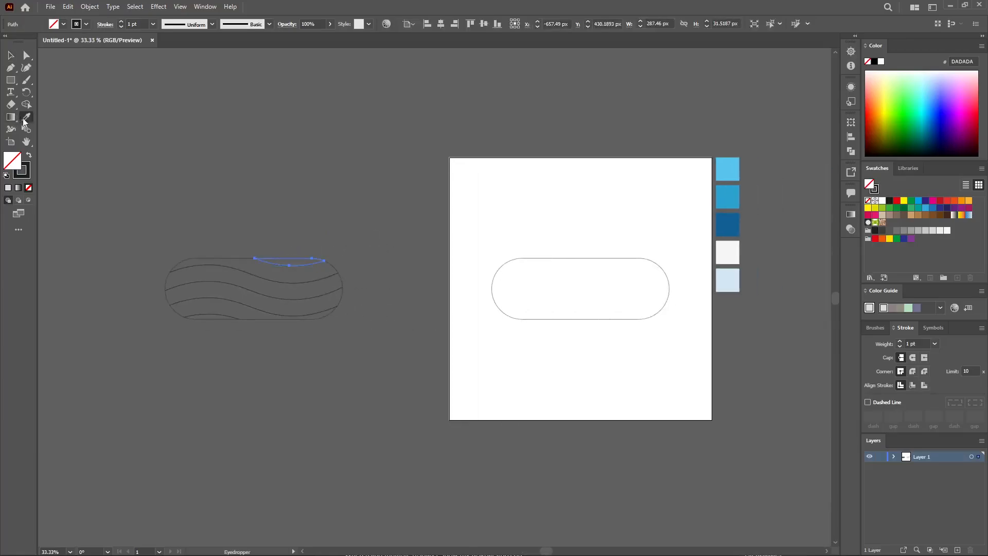
left_click(737, 167)
key("v")
key("ctrl+shift+a")
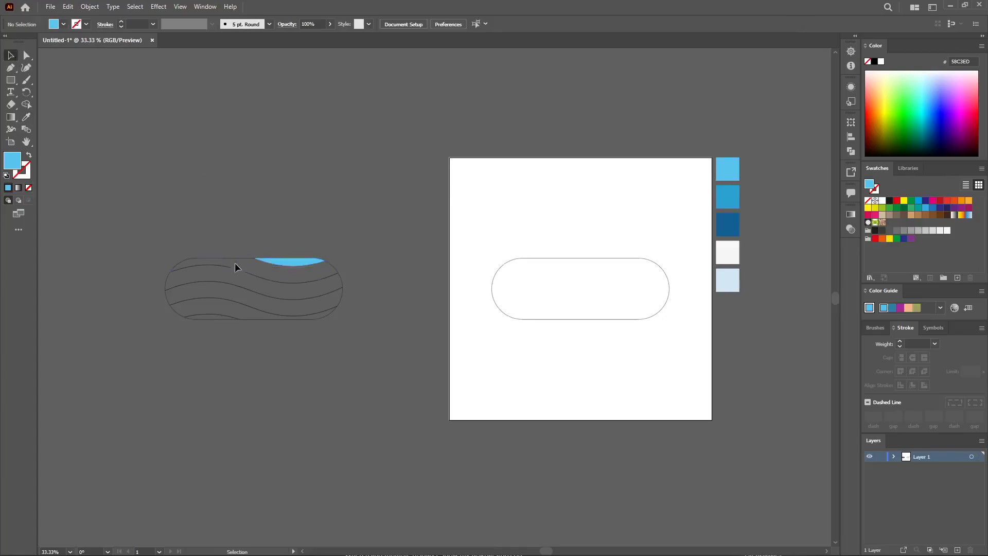
Fill the second wavy band with the medium blue sampled from the second palette square
left_click(246, 263)
left_click(26, 118)
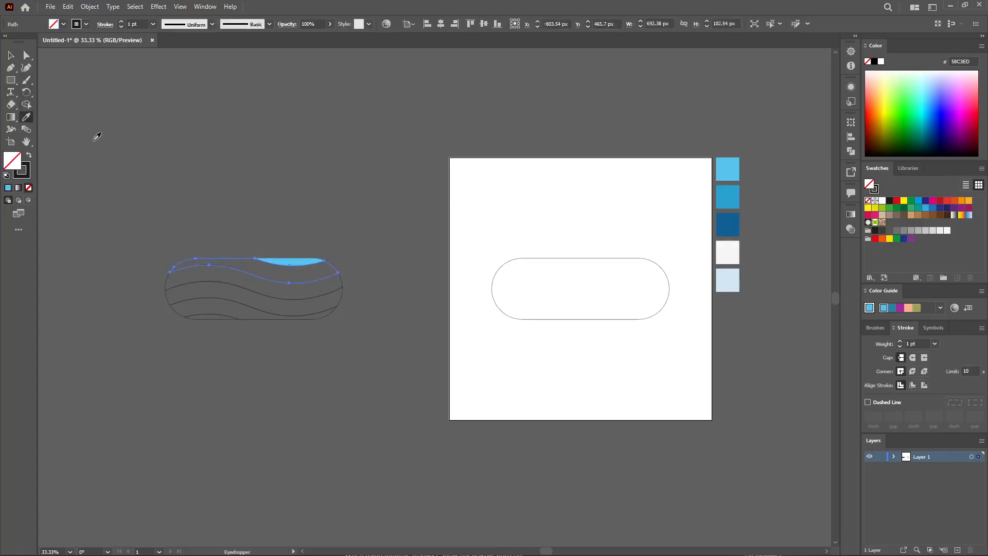
left_click(733, 195)
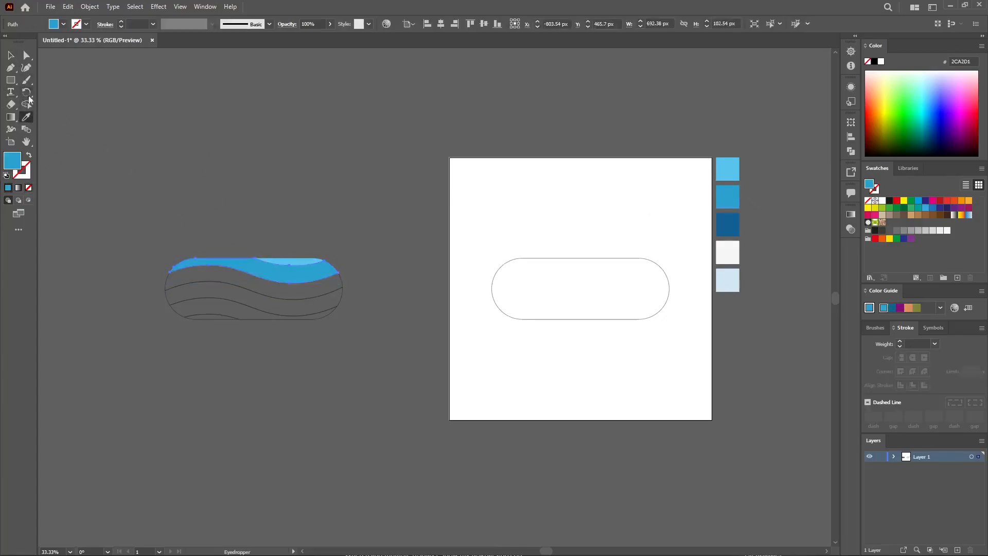
left_click(12, 56)
Fill the third and fifth wavy bands with the light blue sampled from the uppermost band
left_click(297, 292)
key("ctrl+1")
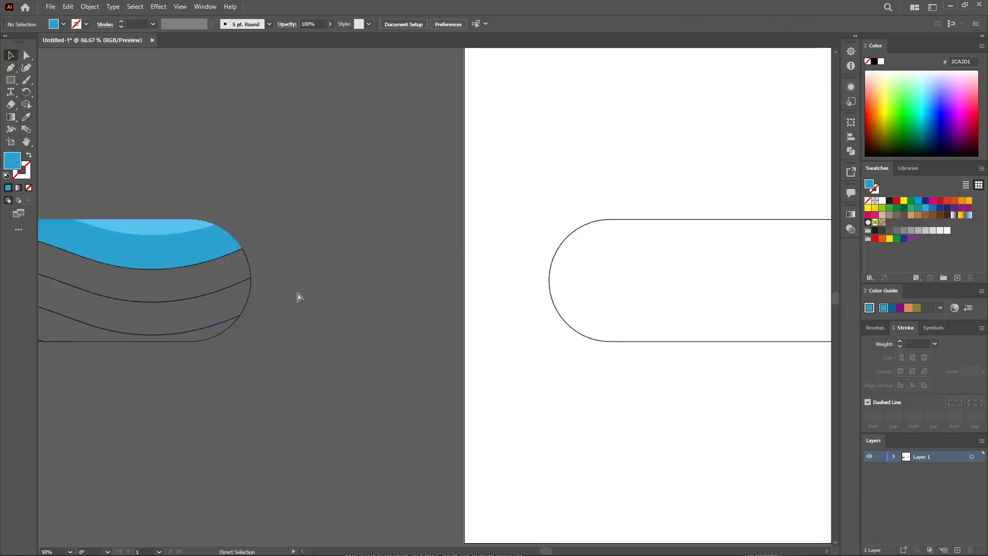
left_click_drag(132, 284, 557, 287)
left_click(582, 254)
left_click(551, 349, "shift")
left_click(551, 347, "shift")
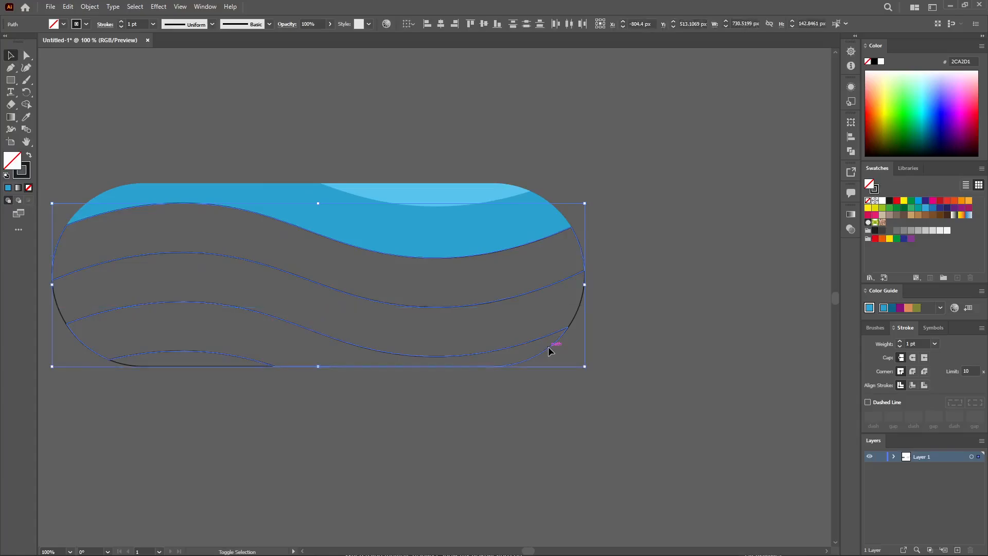
left_click(26, 117)
left_click(420, 192)
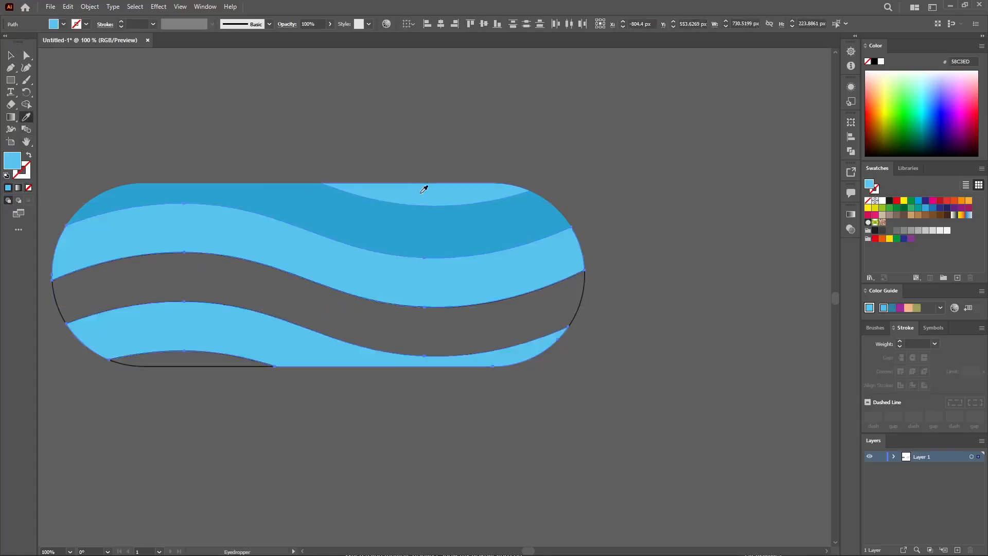
left_click(12, 56)
left_click(612, 312)
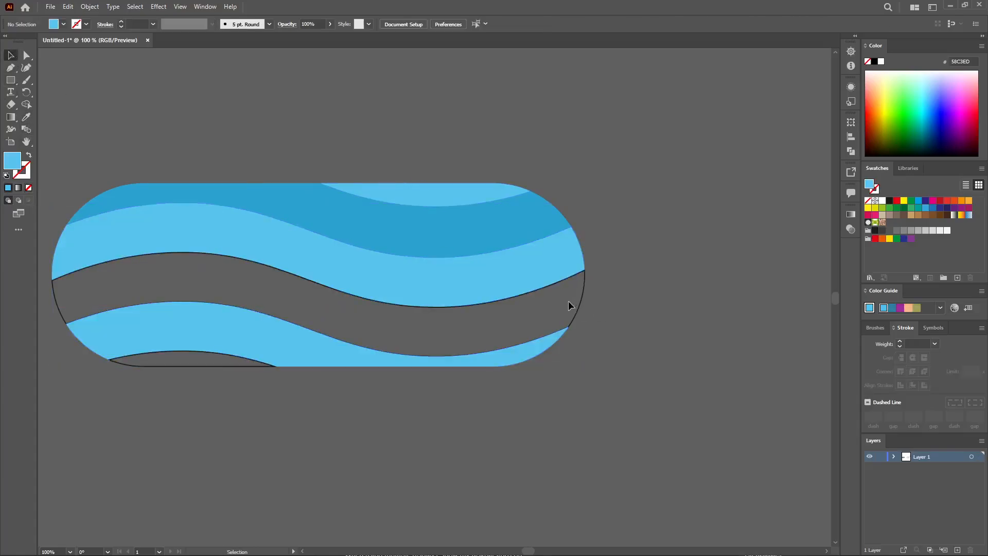
Fill the two remaining outlined bands with the medium blue sampled from the second band
left_click(578, 309)
left_click(189, 366, "shift")
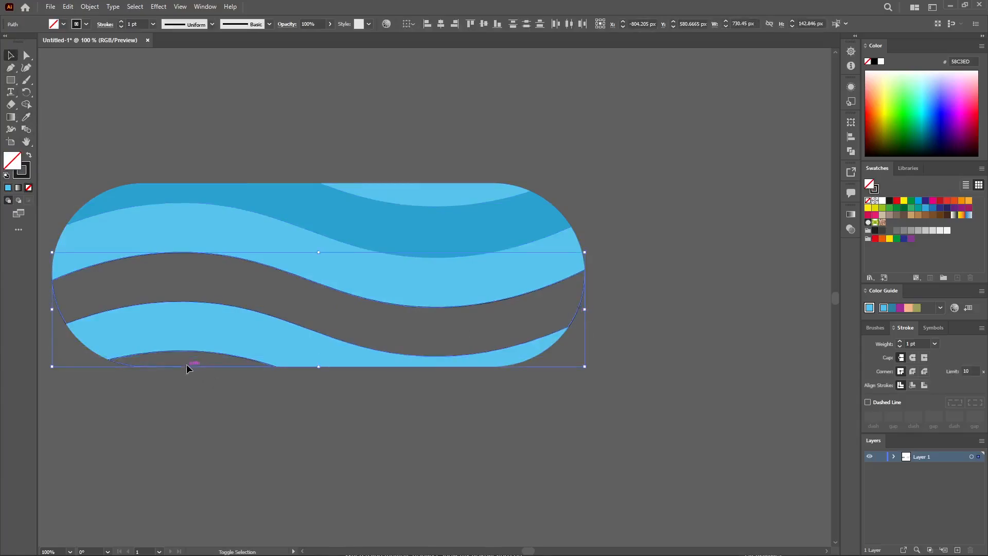
left_click(27, 116)
left_click(253, 188)
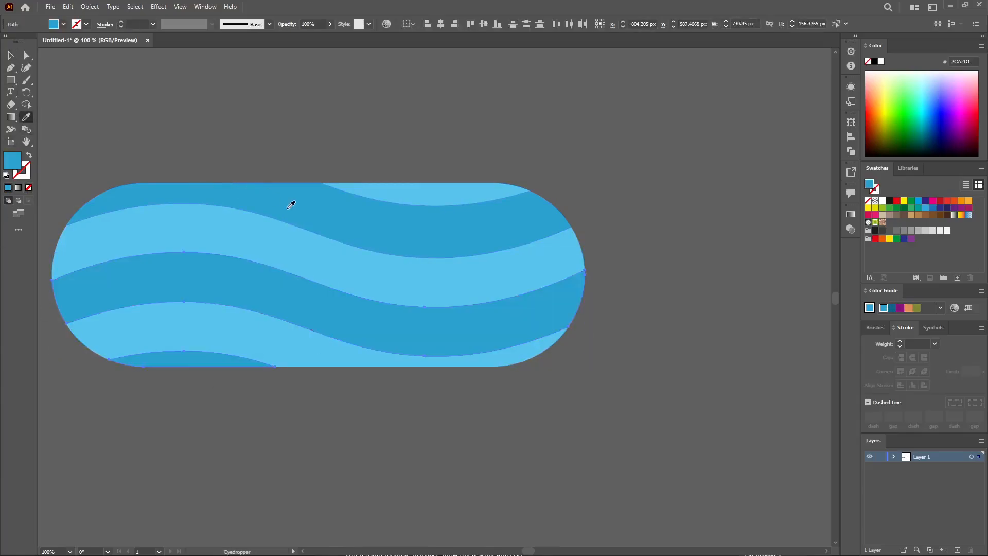
left_click(10, 55)
left_click(596, 170)
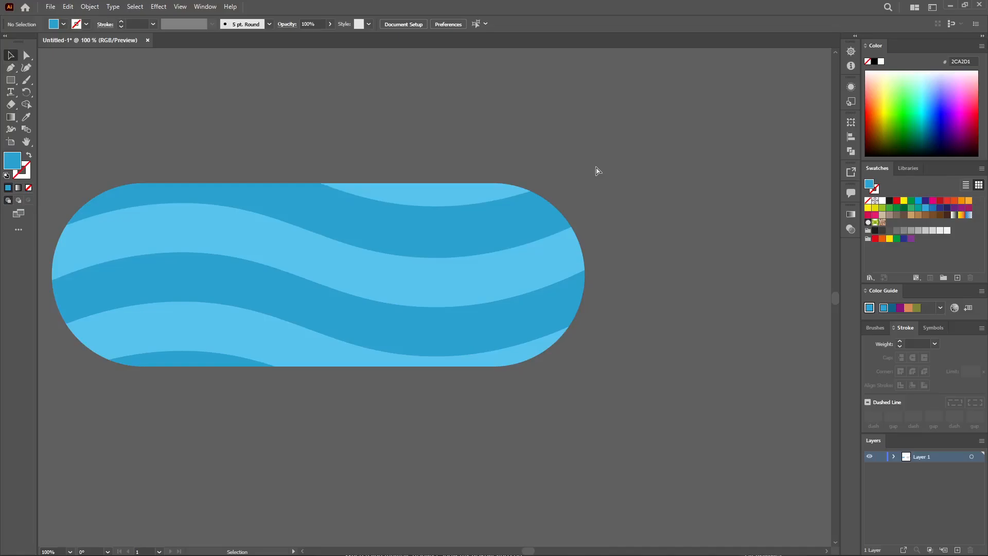
Select all the coloured bands, move them exactly over the outlined capsule on the artboard, and group them
key("ctrl+minus")
left_click(441, 245)
left_click(438, 266, "shift")
left_click(437, 290, "shift")
left_click(433, 309, "shift")
left_click(355, 325, "shift")
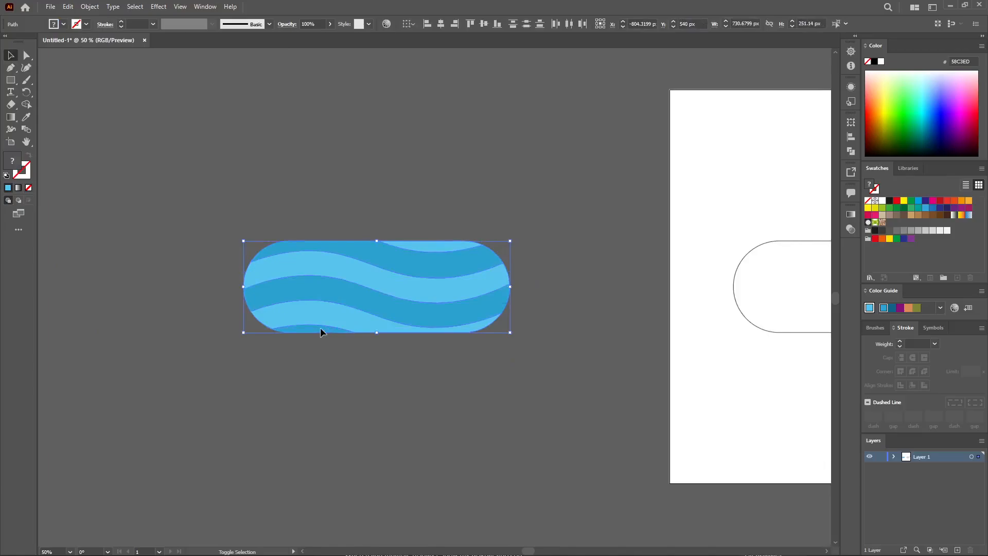
left_click_drag(343, 304, 638, 315)
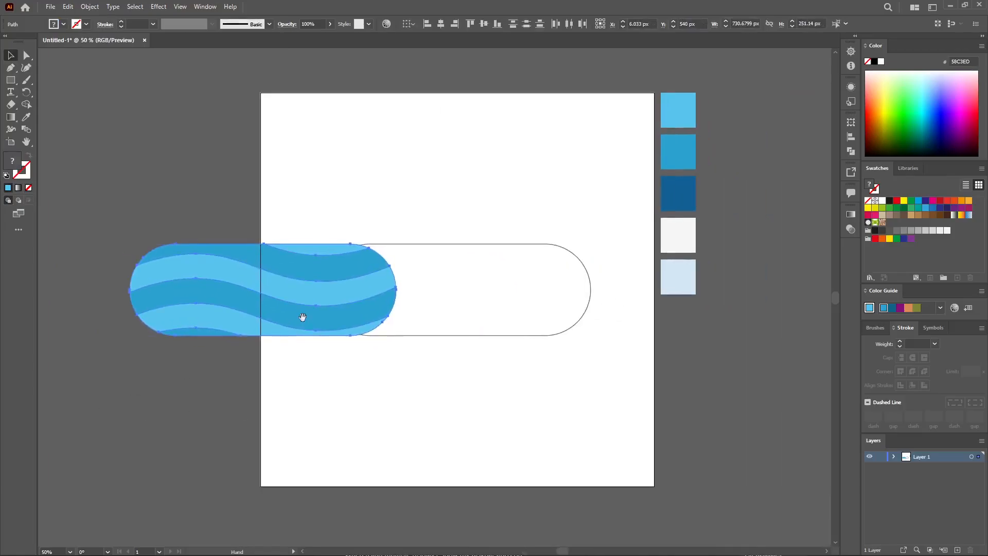
left_click_drag(302, 314, 486, 301)
right_click(499, 277)
left_click(530, 343)
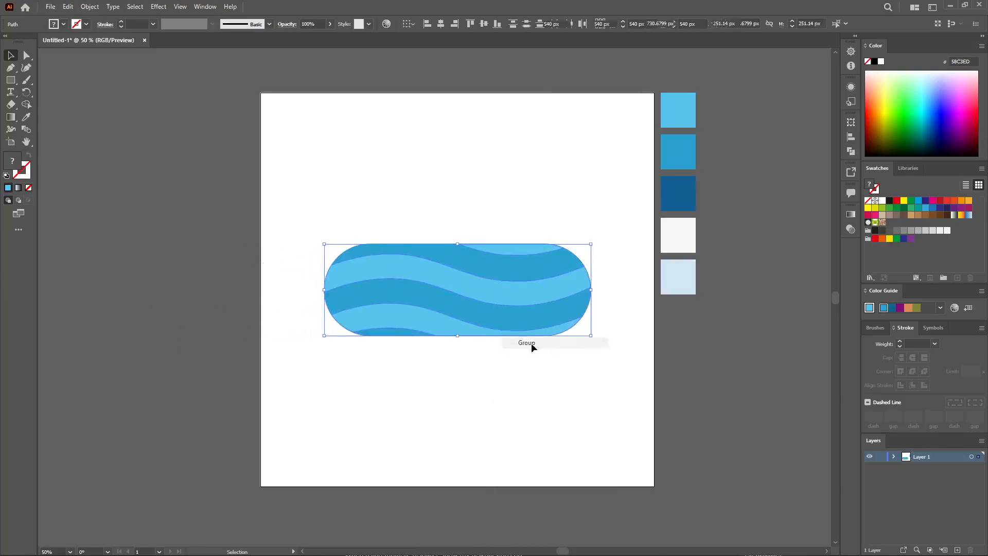
left_click(597, 360)
Shift the band group left to expose the outlined capsule and offset that capsule's path outward by 5 px
left_click_drag(576, 291, 544, 298)
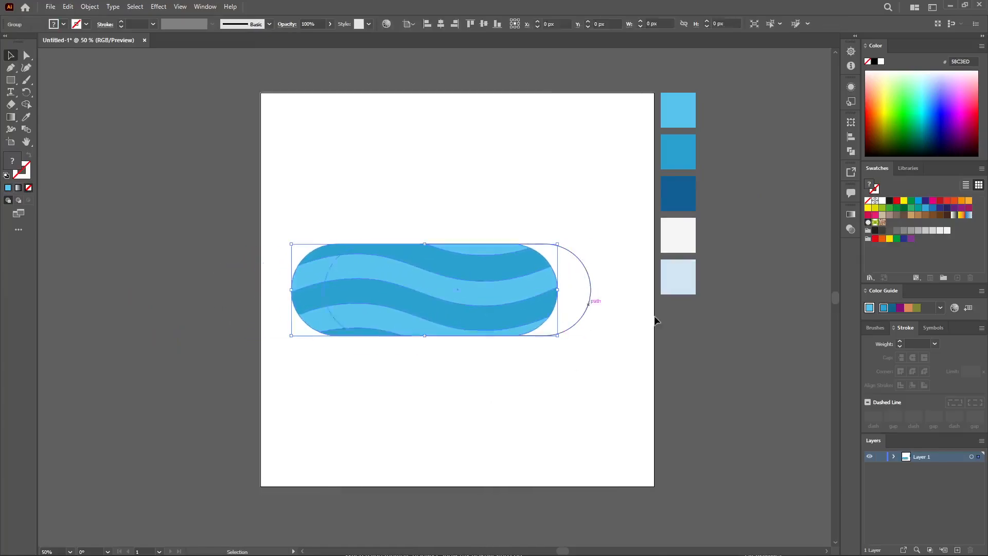
left_click(604, 310)
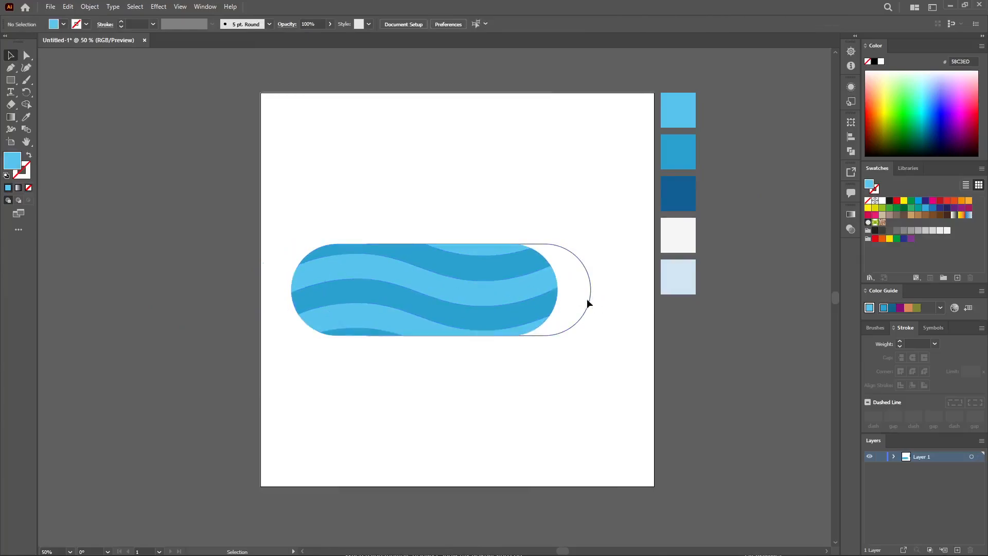
left_click(589, 303)
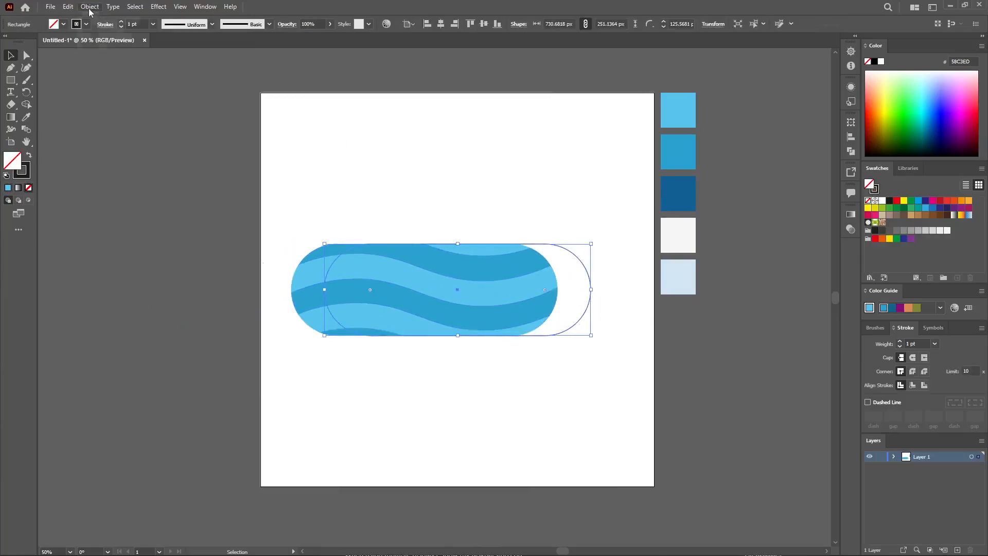
left_click(90, 7)
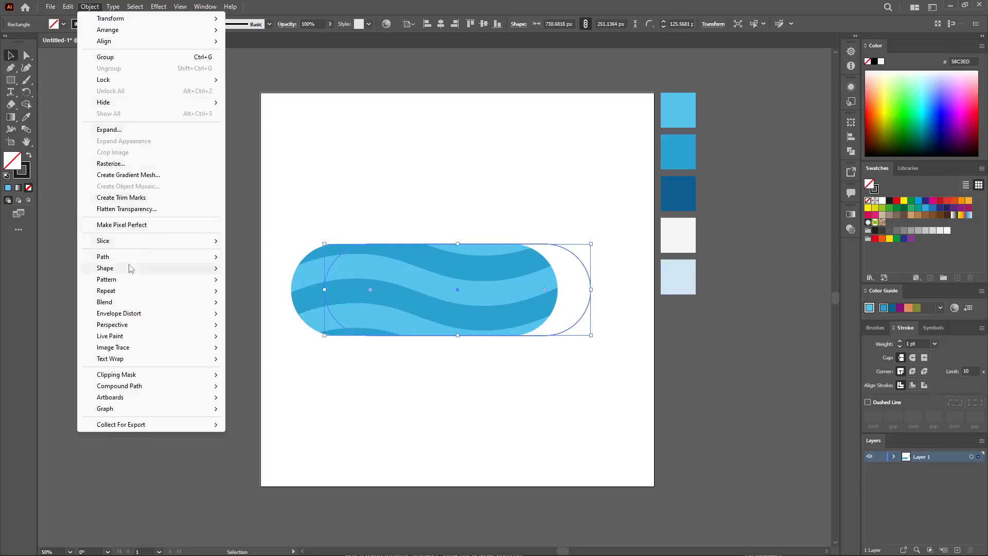
mouse_move(193, 257)
left_click(282, 296)
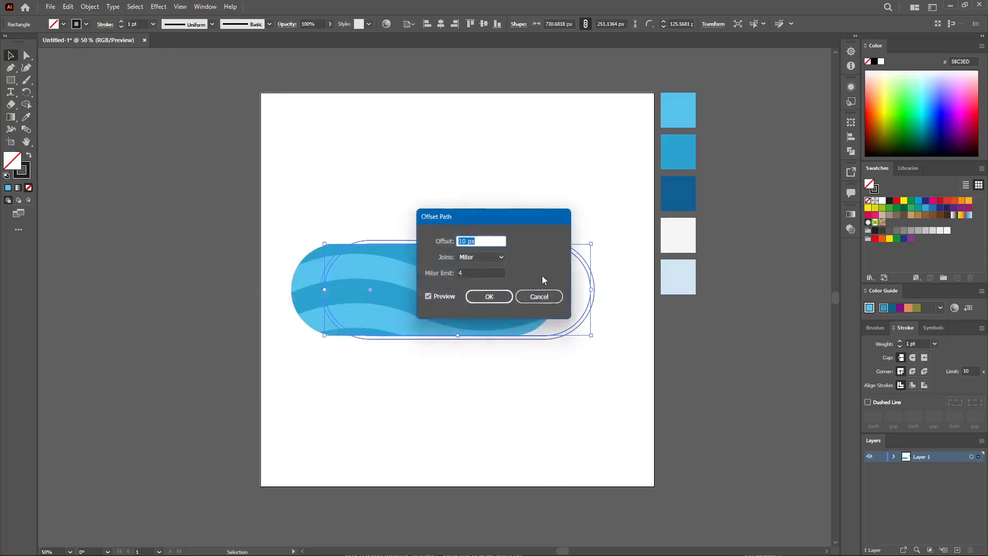
key("Down")
key("Down")
key("Down")
key("Down")
key("Down")
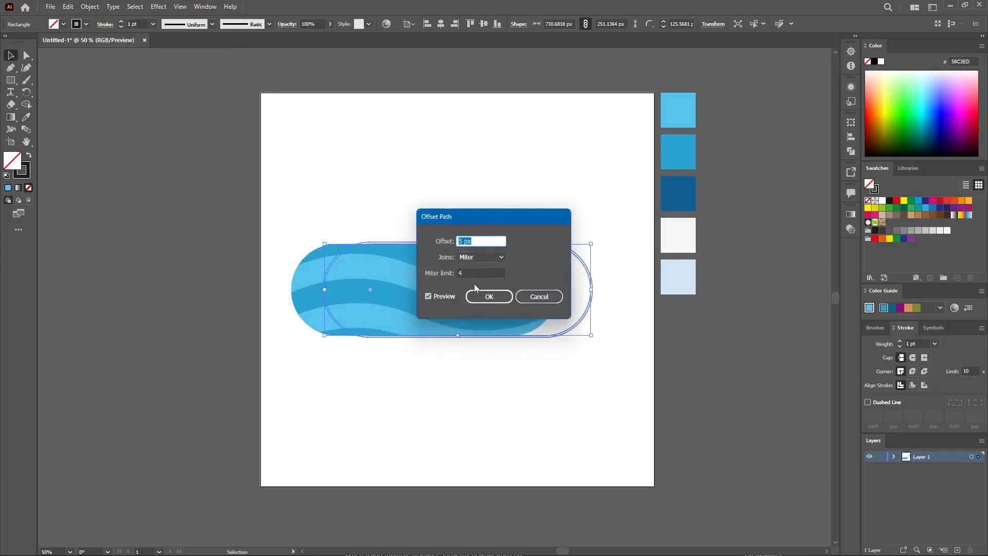
key("Up")
left_click(484, 298)
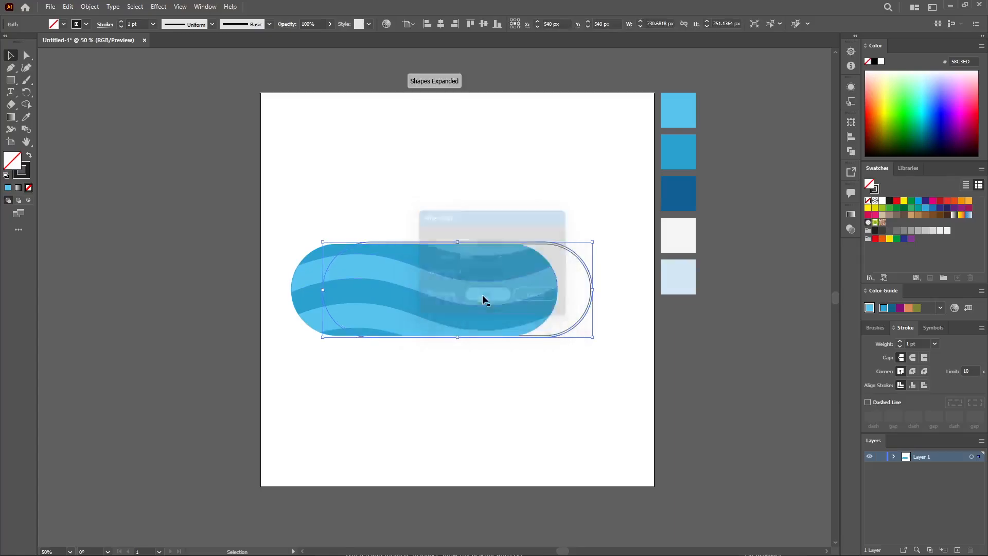
left_click(649, 398)
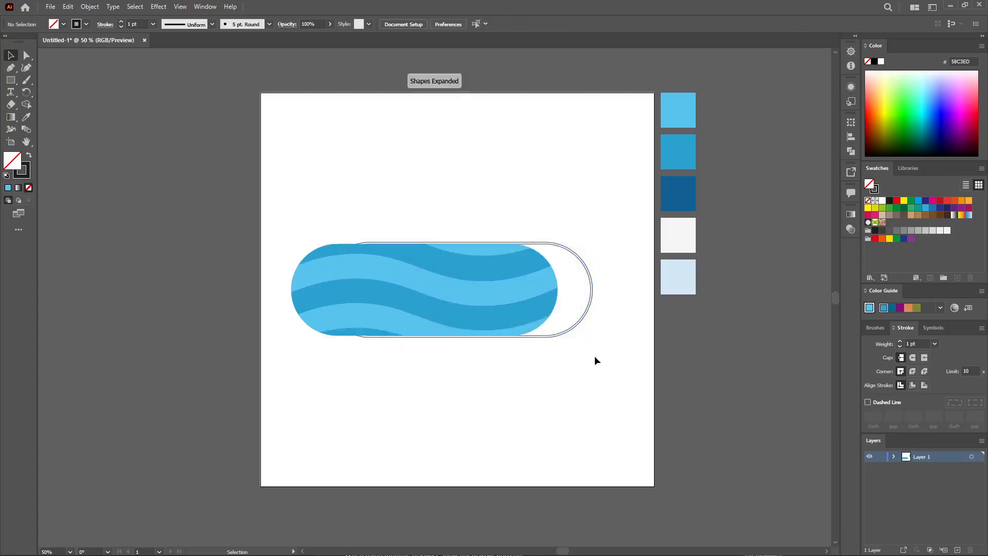
Fill the outer offset capsule with the light blue sampled from the first palette square
left_click(593, 290)
left_click(30, 117)
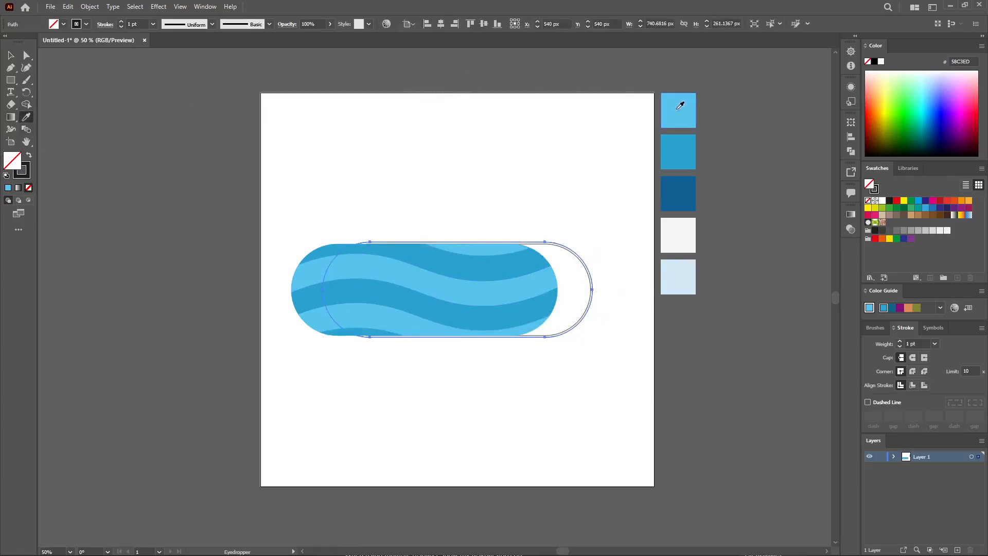
left_click(680, 106)
Apply a linear gradient to the outer capsule, removing the white stop so that light blue starts the gradient
left_click(12, 117)
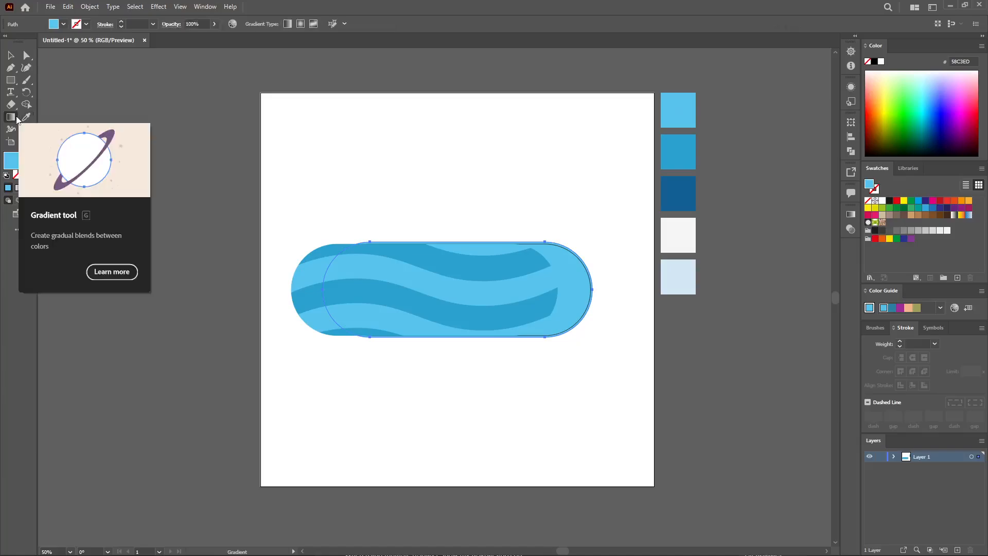
double_click(17, 120)
left_click(754, 288)
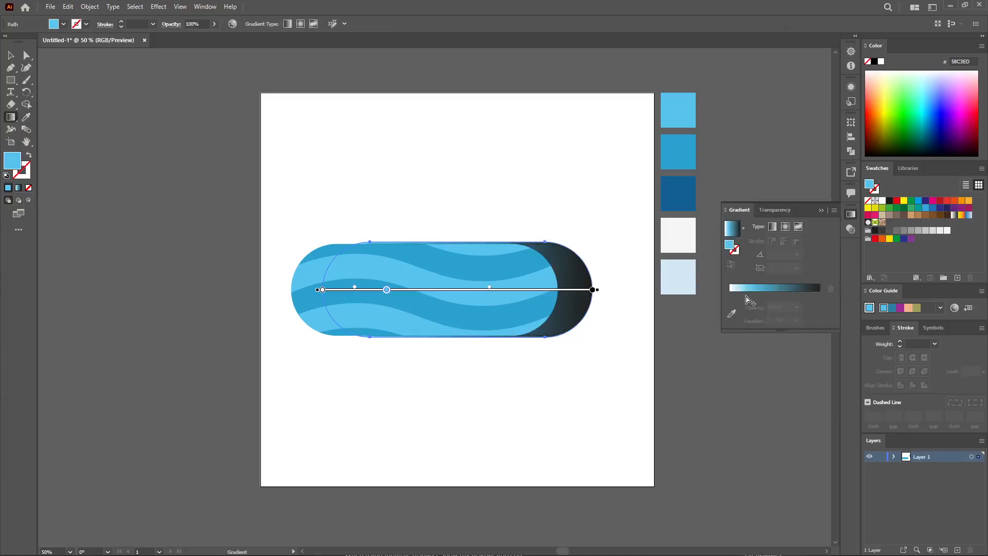
left_click(729, 294)
left_click(830, 289)
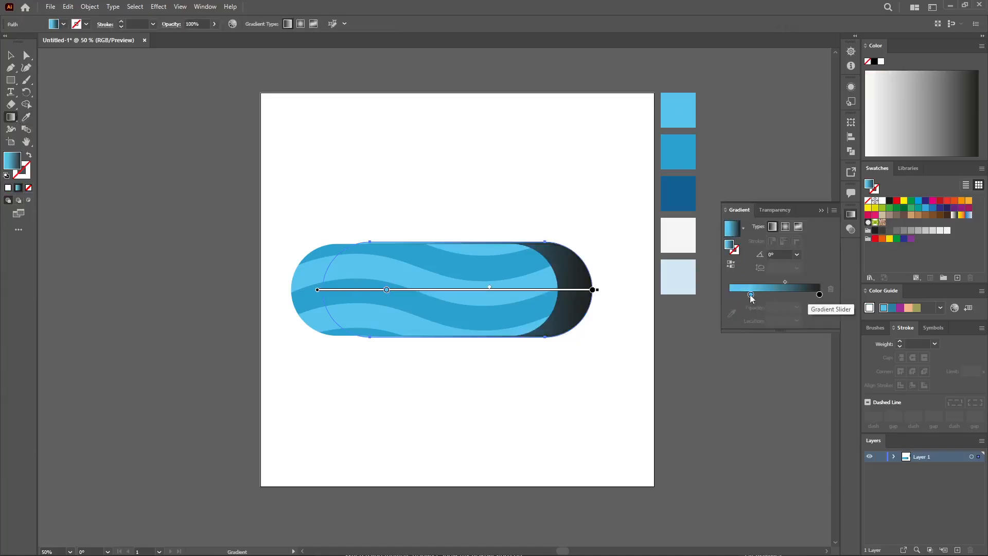
Recolour the gradient's black end stop with the medium blue sampled from the second palette square
double_click(820, 298)
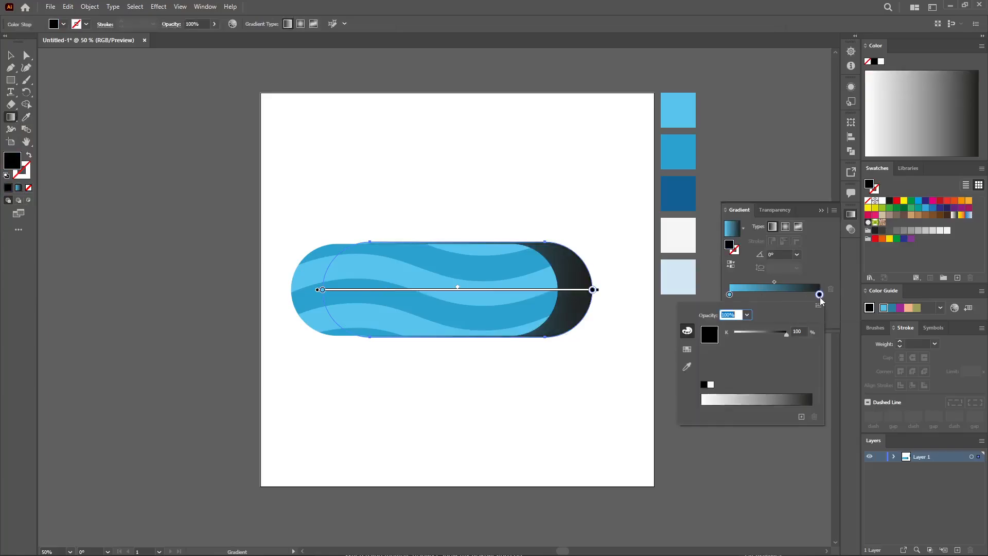
left_click(819, 298)
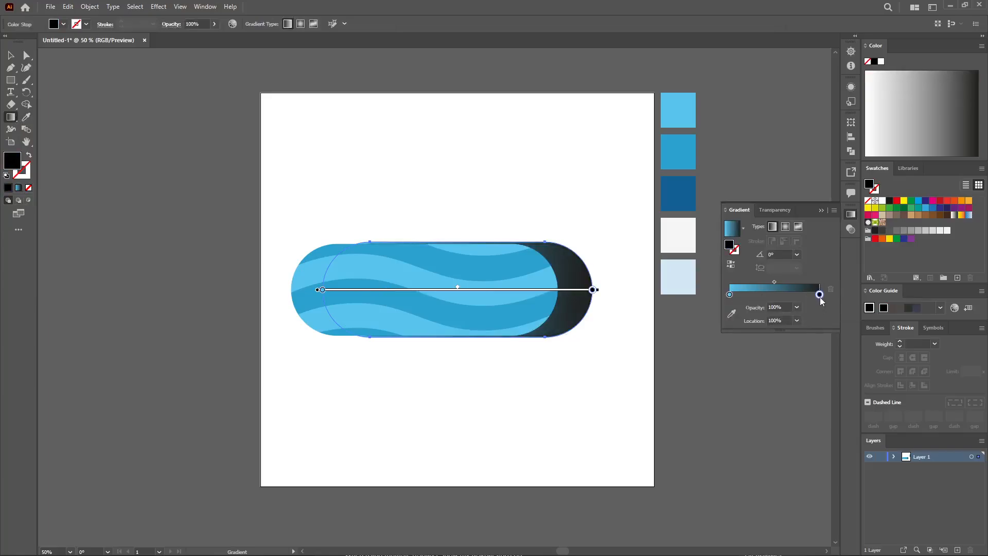
double_click(819, 297)
left_click(688, 363)
left_click(680, 150)
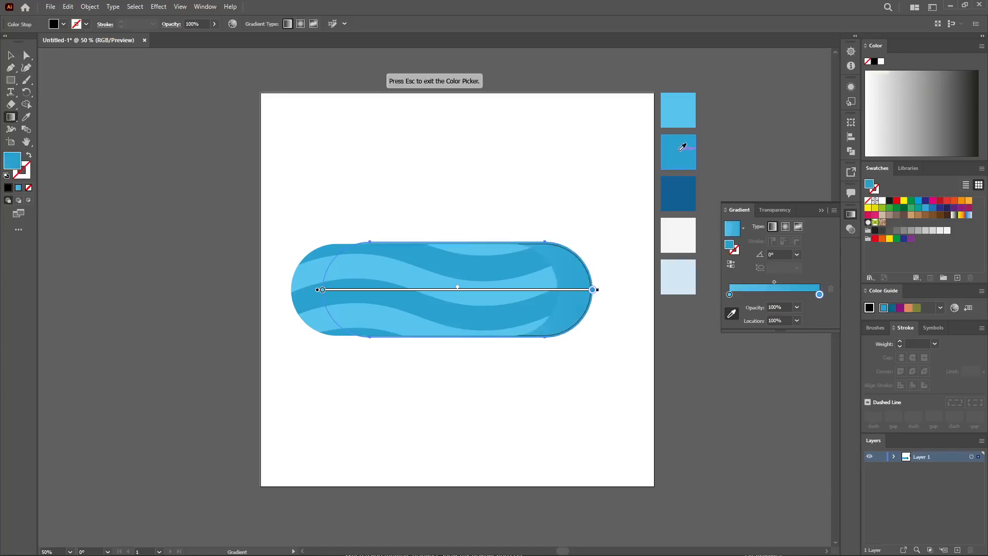
key("Escape")
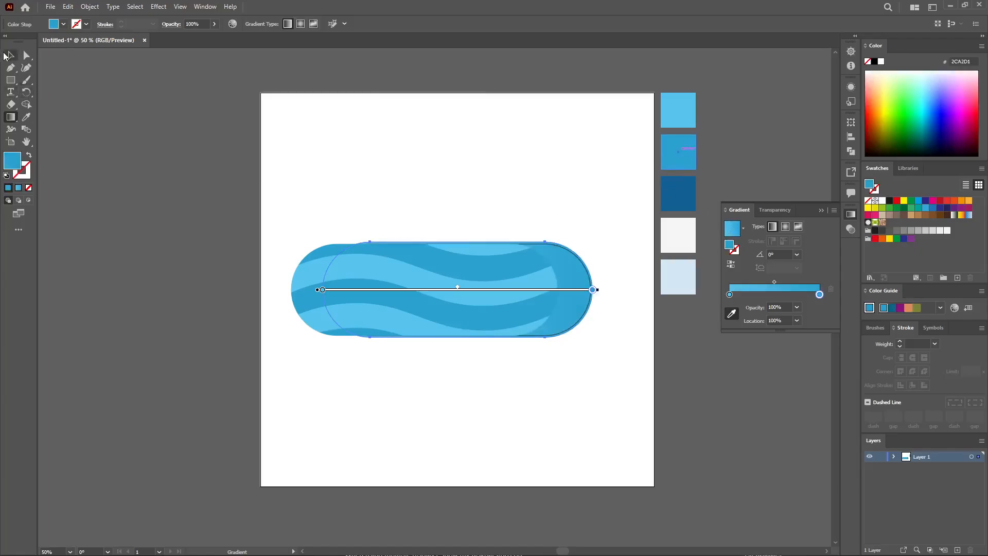
left_click(11, 54)
left_click(477, 368)
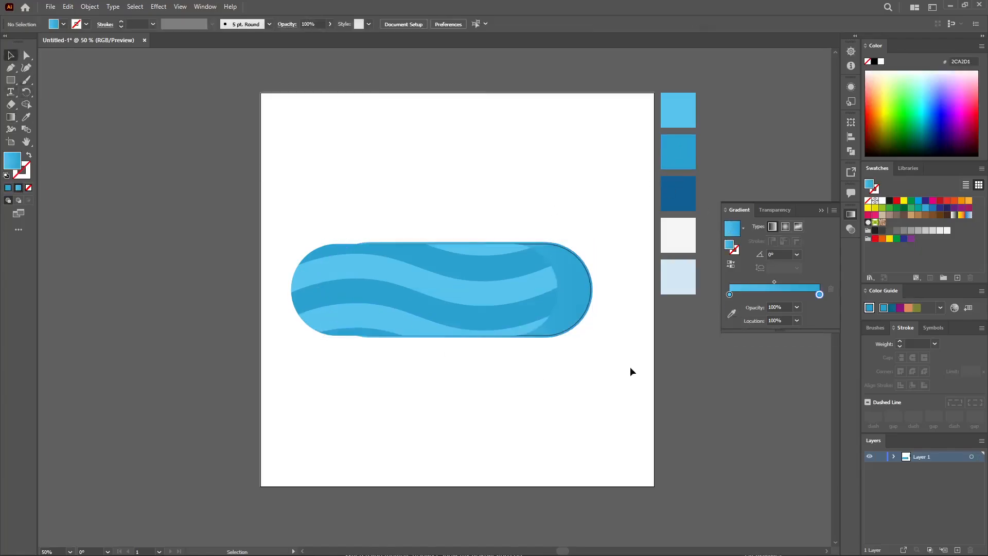
Delete the original thin black capsule outline lying inside the gradient-filled capsule
key("ctrl+plus")
left_click_drag(633, 370, 466, 402)
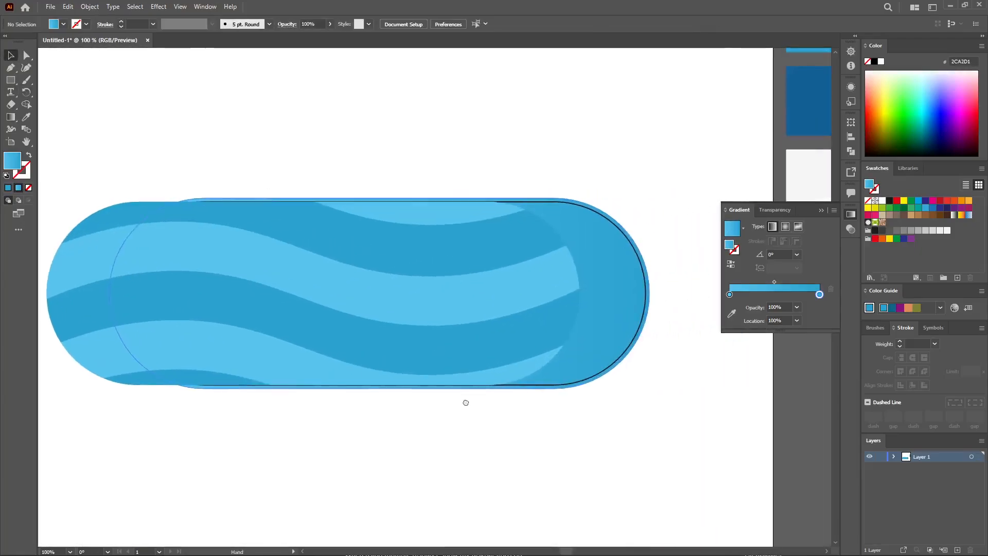
left_click_drag(640, 303, 628, 333)
key("Delete")
Move the wavy band group back over the gradient capsule so an even gradient border surrounds it
left_click_drag(620, 175, 190, 409)
left_click(628, 291, "shift")
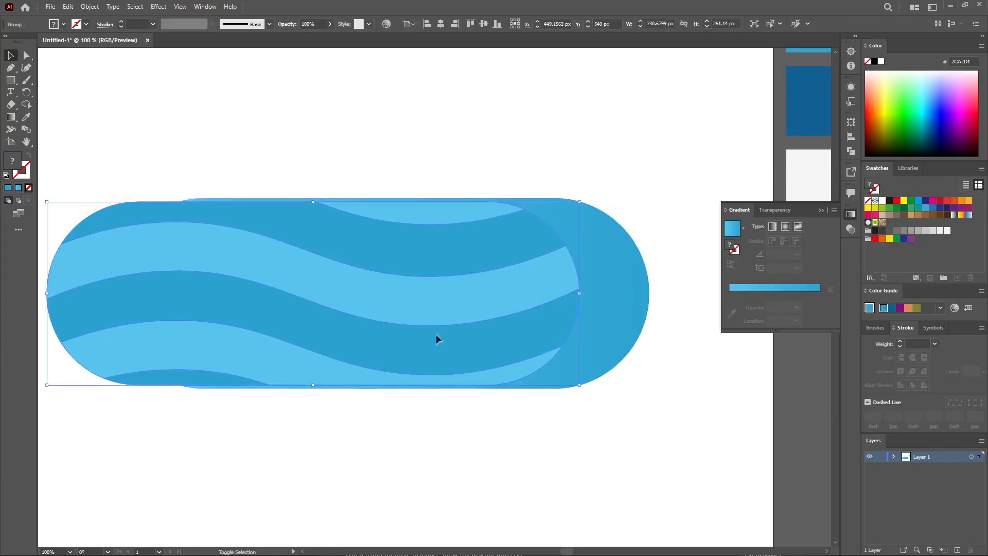
right_click(370, 278)
left_click(254, 297)
left_click_drag(253, 292, 312, 275)
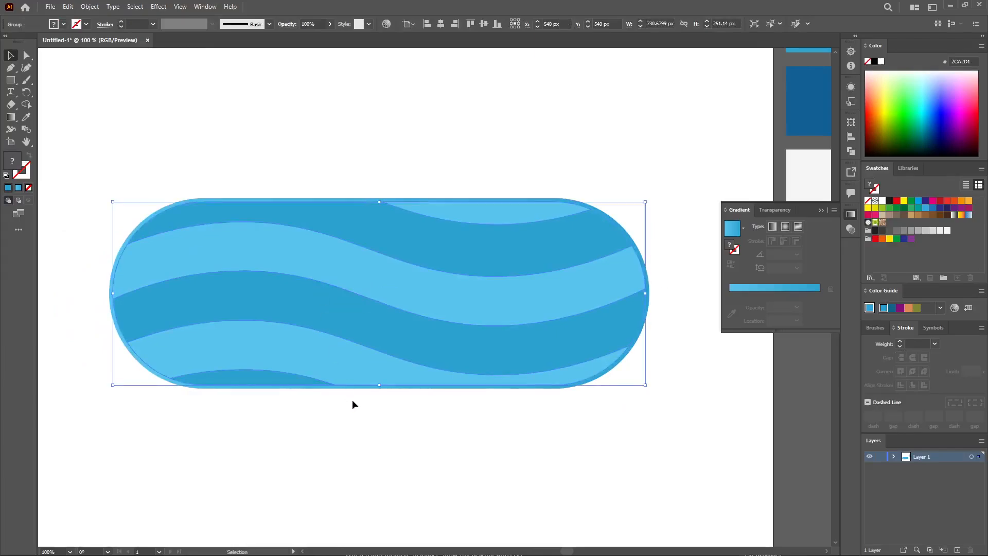
left_click(353, 400)
key("ctrl+minus")
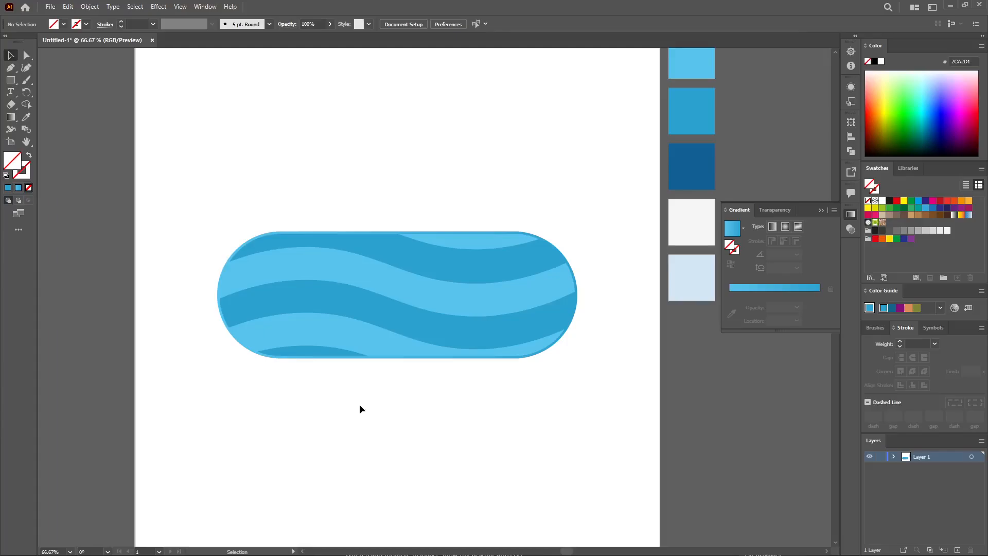
left_click_drag(315, 353, 223, 371)
right_click(335, 297)
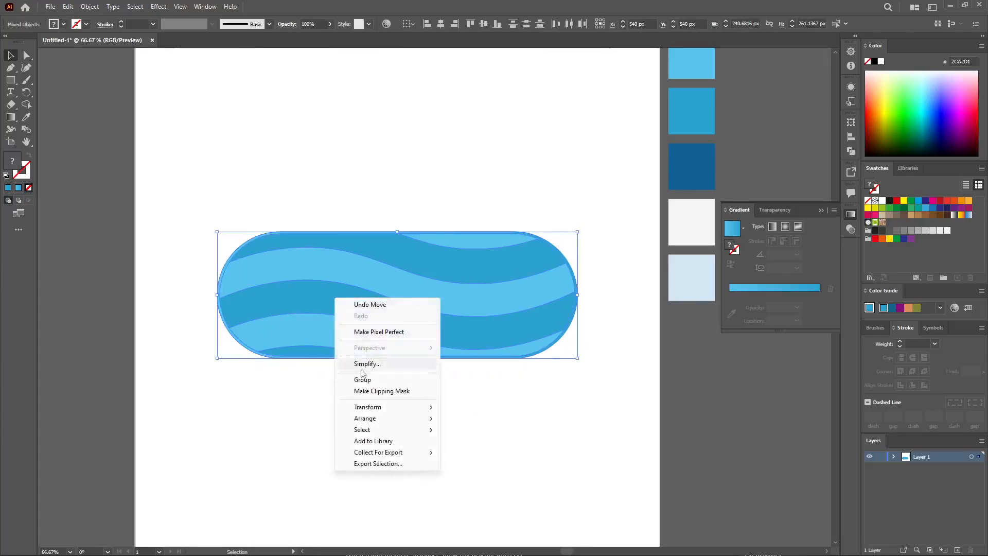
left_click(195, 405)
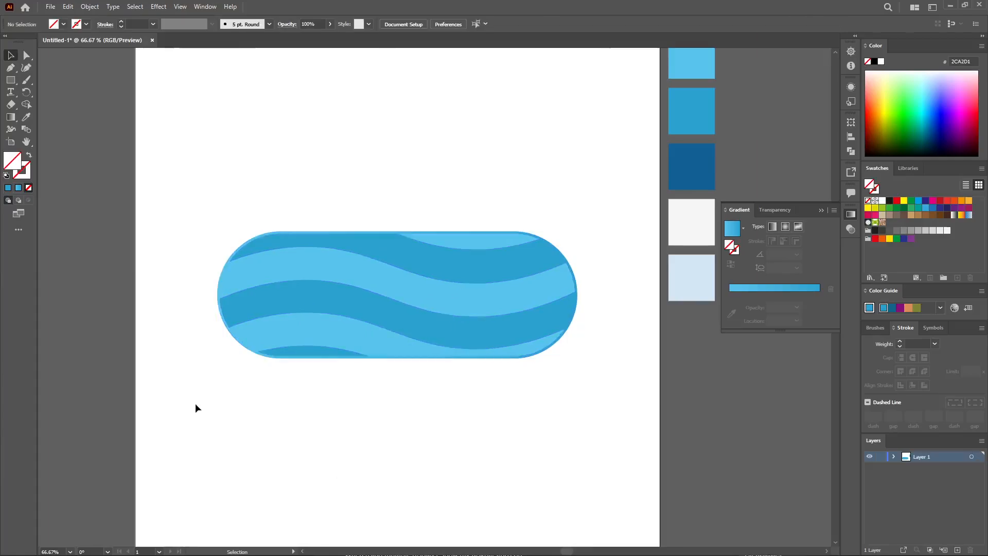
Duplicate the wavy band group without its border onto the empty canvas left of the artboard
key("ctrl+minus")
key("ctrl+minus")
left_click_drag(195, 408, 410, 388)
mouse_move(648, 279)
left_mouse_down()
mouse_move(540, 316)
mouse_move(396, 279)
mouse_move(106, 278)
left_mouse_up()
left_click(461, 294)
mouse_move(460, 293)
left_mouse_down()
mouse_move(172, 301)
mouse_move(401, 334)
left_mouse_up()
key("ctrl+plus")
key("ctrl+plus")
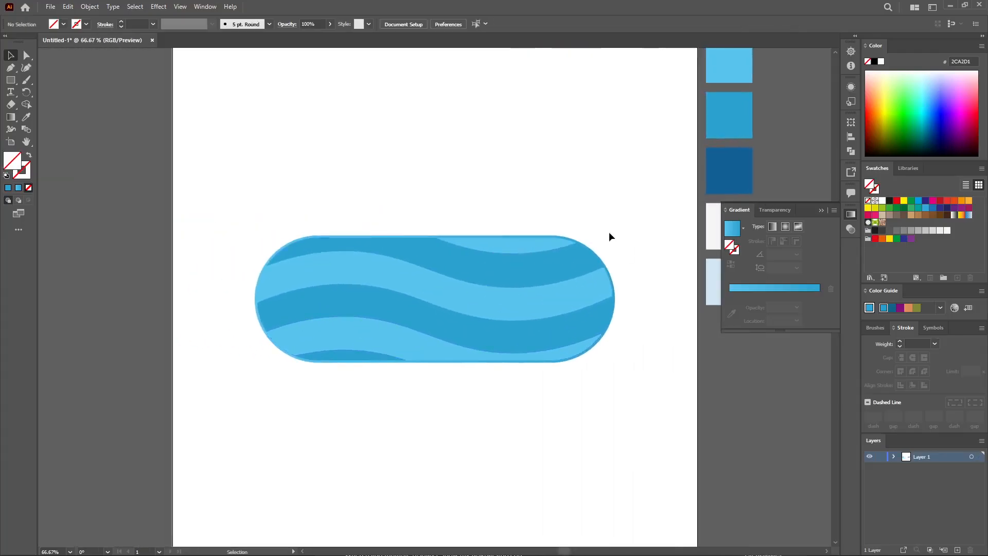
Group the banded capsule with its gradient border and place a duplicate about 12 px left and 16 px above it
left_click_drag(629, 235, 157, 354)
right_click(404, 292)
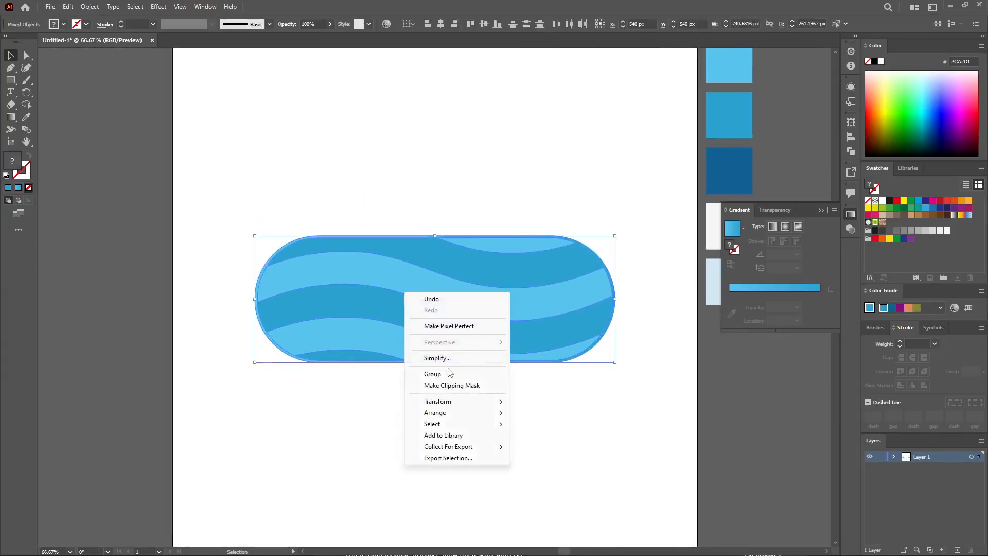
left_click(452, 376)
left_click(516, 448)
left_click_drag(535, 344, 531, 339)
left_click(568, 402)
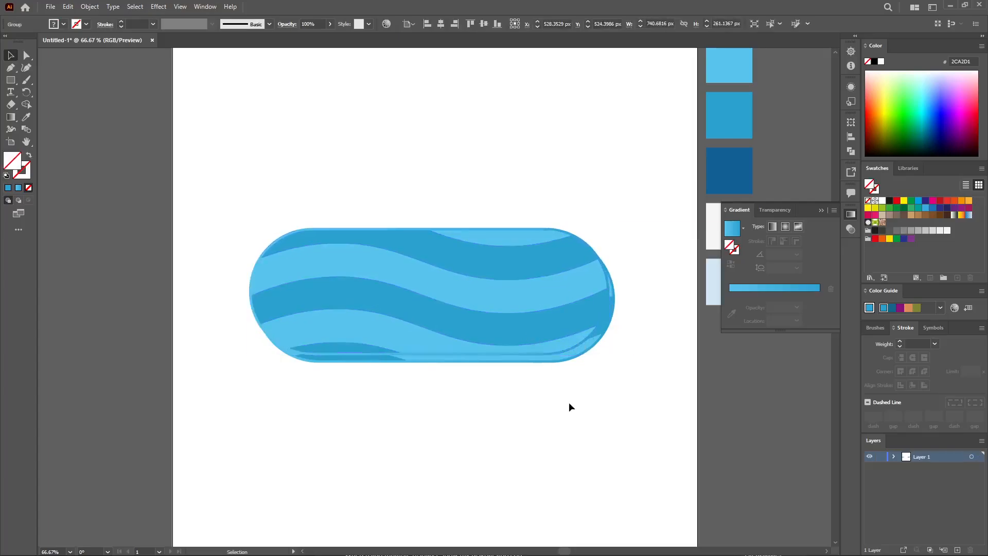
Unite the shapes of the rear capsule copy into one and fill it with the dark blue palette colour
left_click(588, 353)
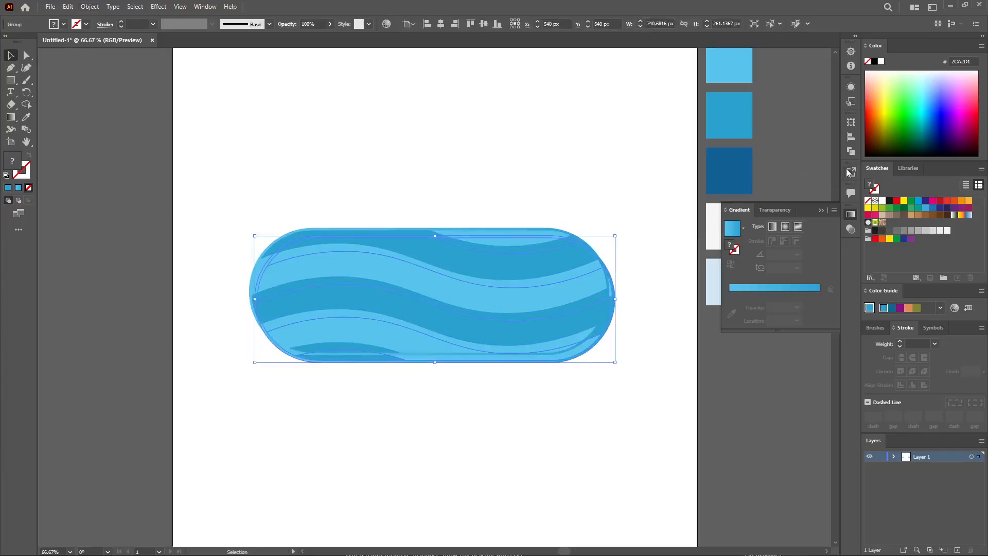
left_click(852, 152)
left_click(731, 145)
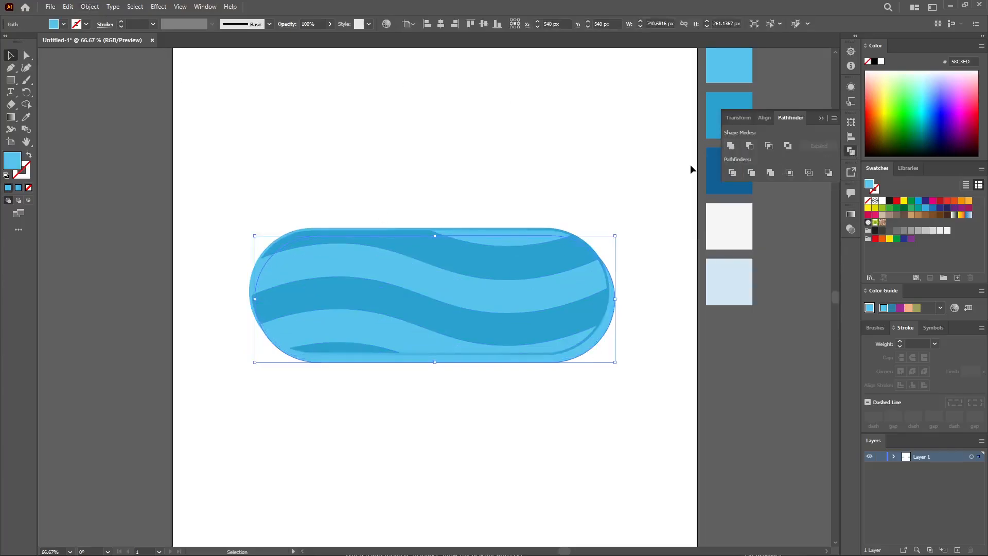
key("i")
left_click_drag(531, 118, 357, 168)
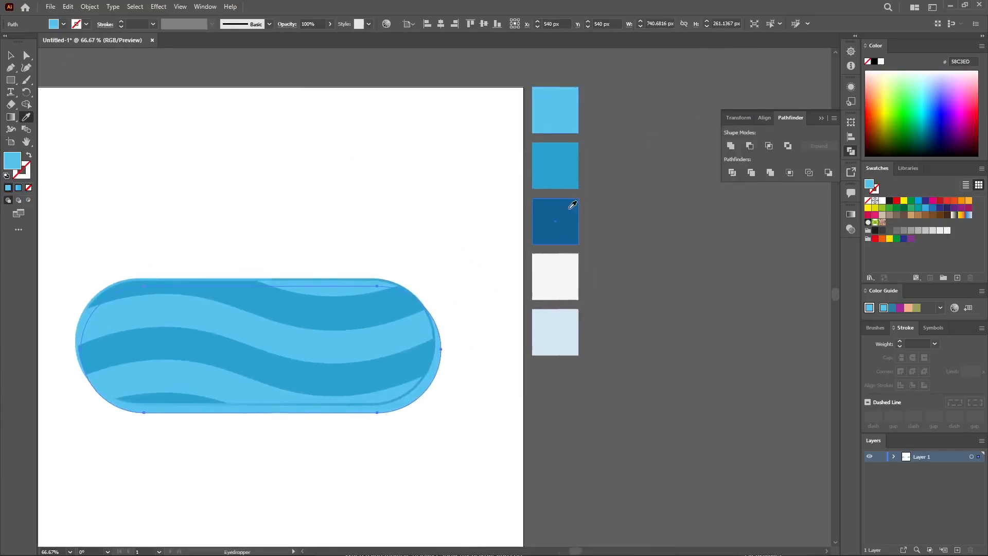
left_click(555, 206)
key("v")
left_click(260, 163)
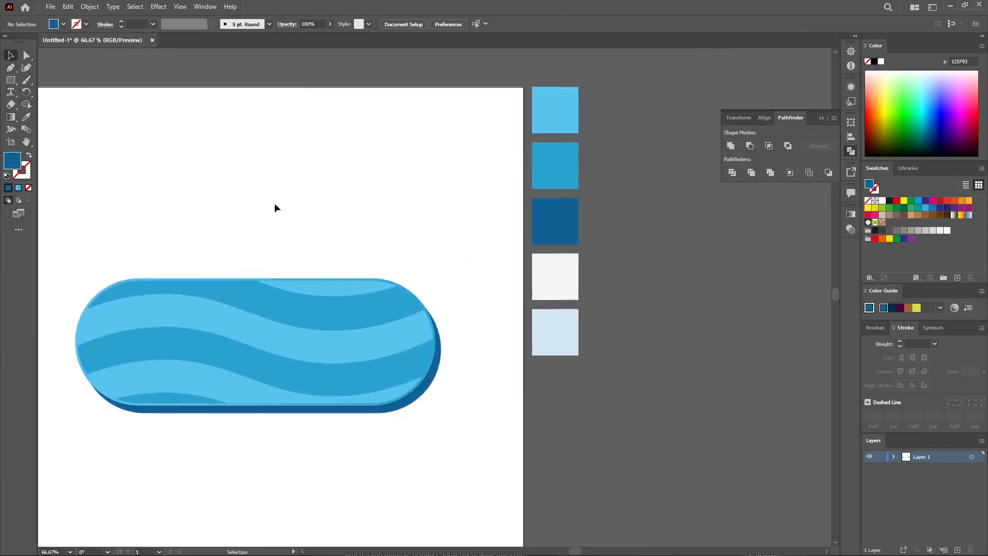
left_click(312, 317)
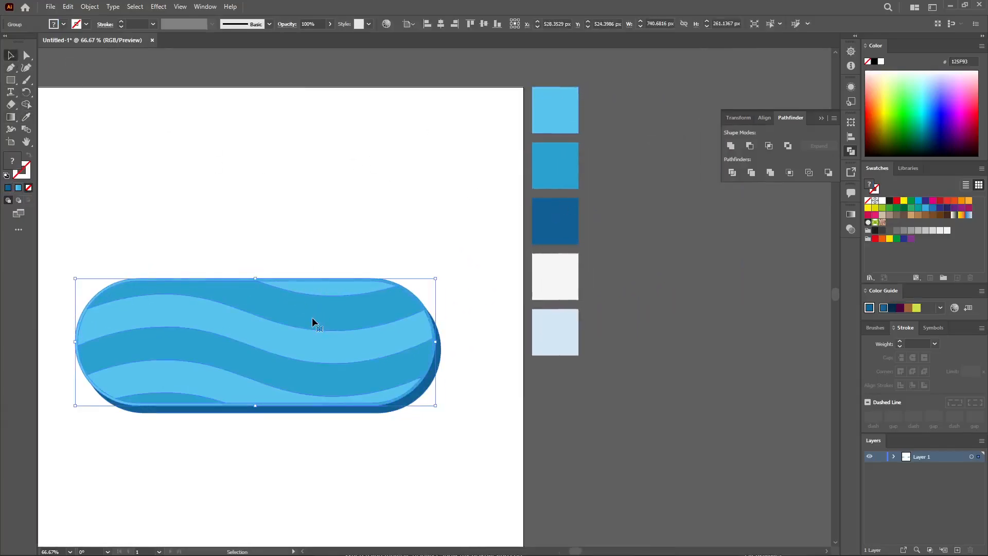
left_click(331, 433)
key("space")
left_click_drag(334, 450, 387, 452)
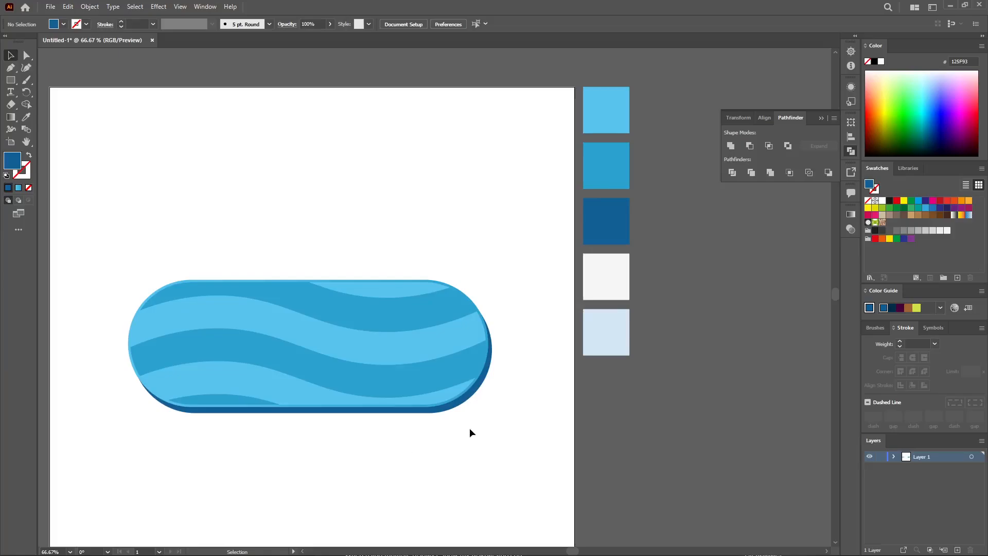
key("ctrl+plus")
key("space")
left_click_drag(472, 432, 584, 379)
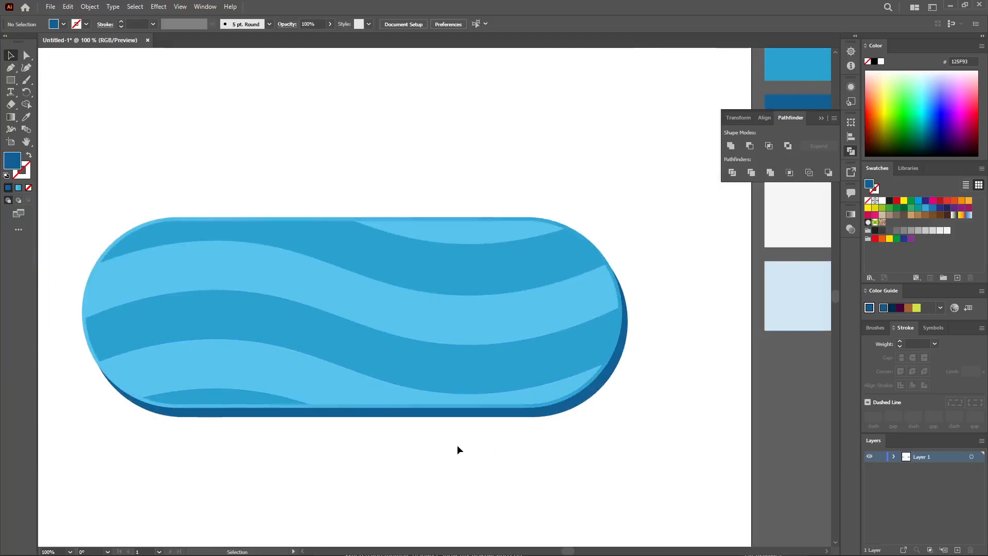
key("ctrl+minus")
key("ctrl+minus")
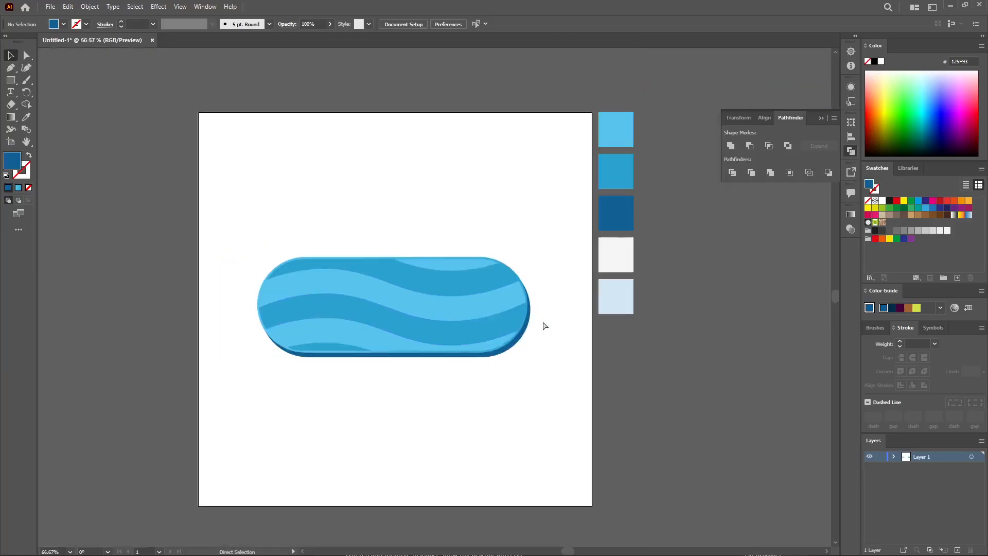
Draw a circle 251.14 px in diameter beside the banded capsule copy left of the artboard, matching its height
left_click_drag(266, 312, 619, 295)
left_click_drag(182, 291, 382, 290)
left_click_drag(235, 293, 504, 293)
left_click_drag(692, 369, 483, 367)
left_click(124, 107)
left_click_drag(11, 80, 42, 91)
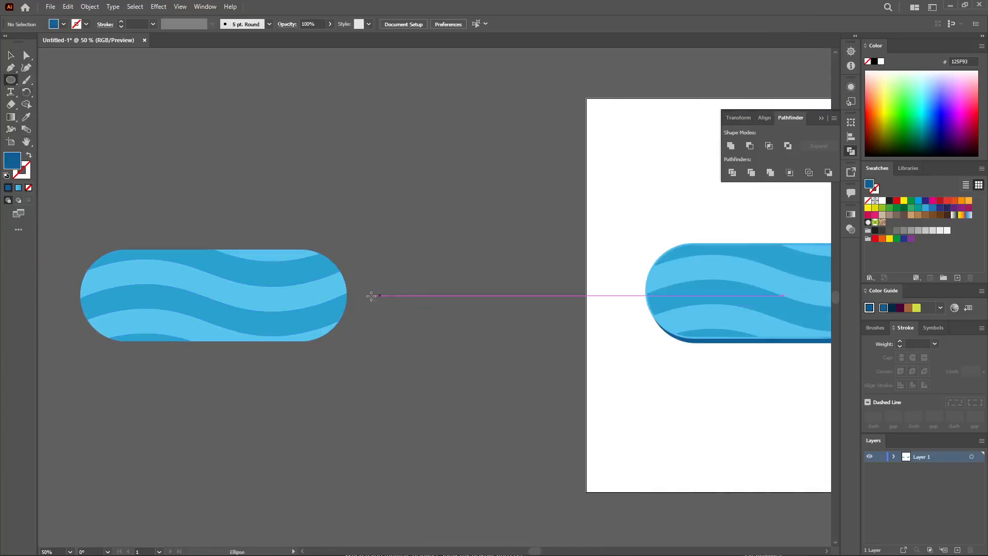
left_click_drag(377, 295, 431, 316)
key("v")
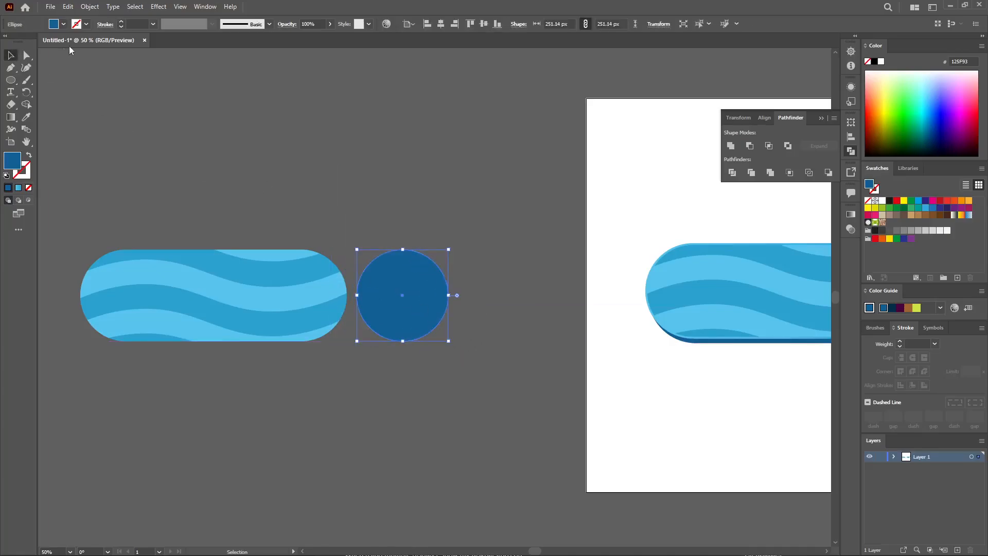
Remove the circle's fill and give it a 0.25 pt stroke
left_click(63, 24)
left_click(9, 41)
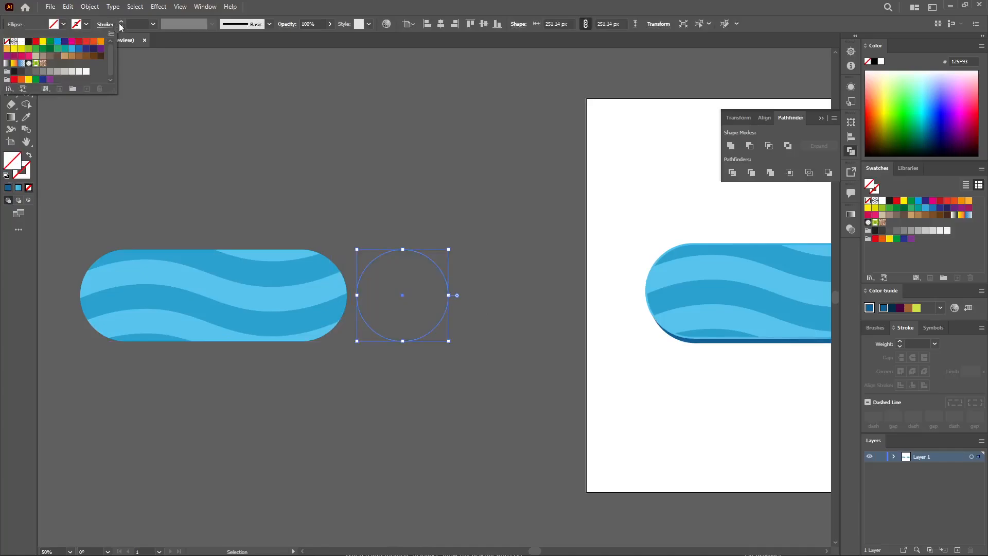
left_click(121, 23)
left_click(163, 102)
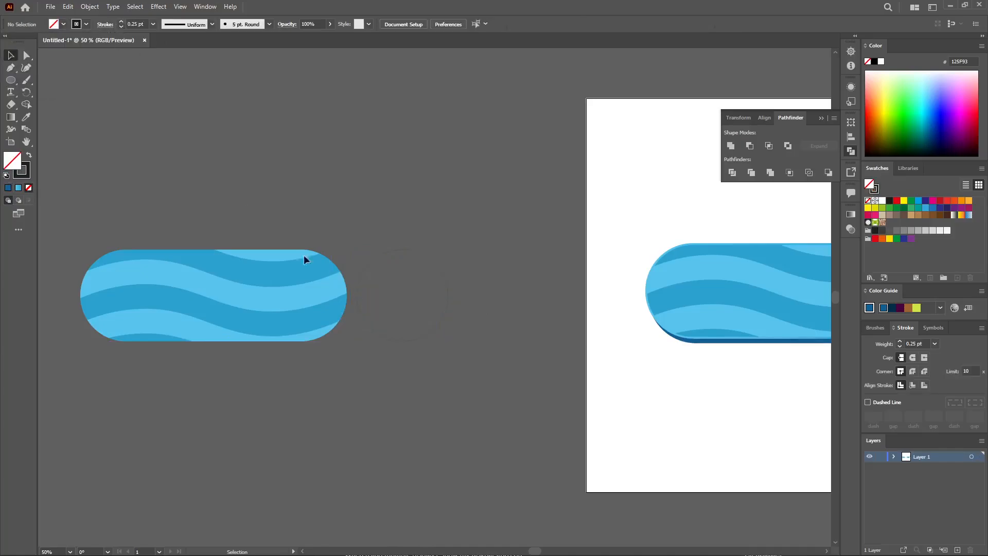
Place the outlined circle over the capsule copy, right of its middle and flush with its upper and lower edges
left_click_drag(437, 323, 305, 340)
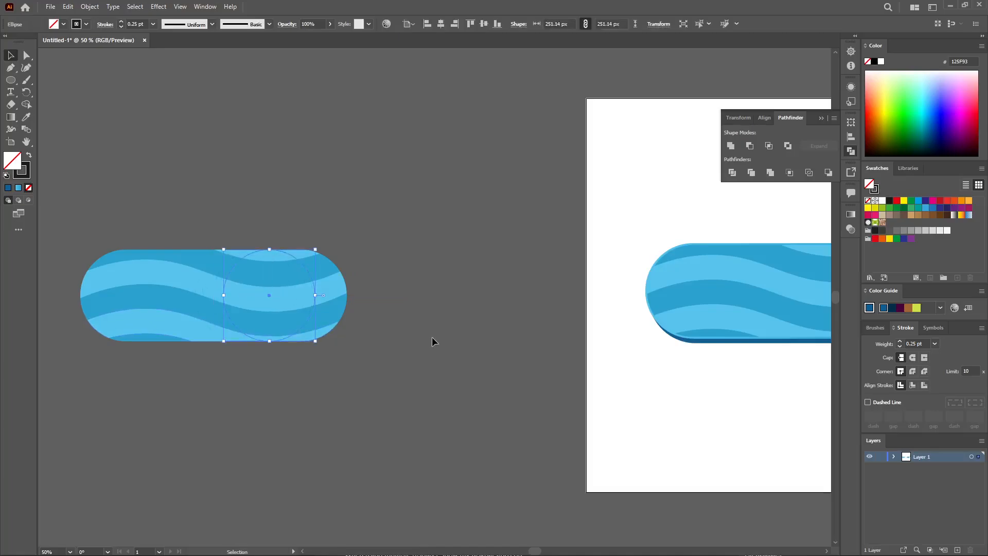
key("ctrl+equal")
key("ctrl+equal")
key("ctrl+equal")
key("v")
left_click_drag(568, 327, 437, 348)
left_click(428, 115)
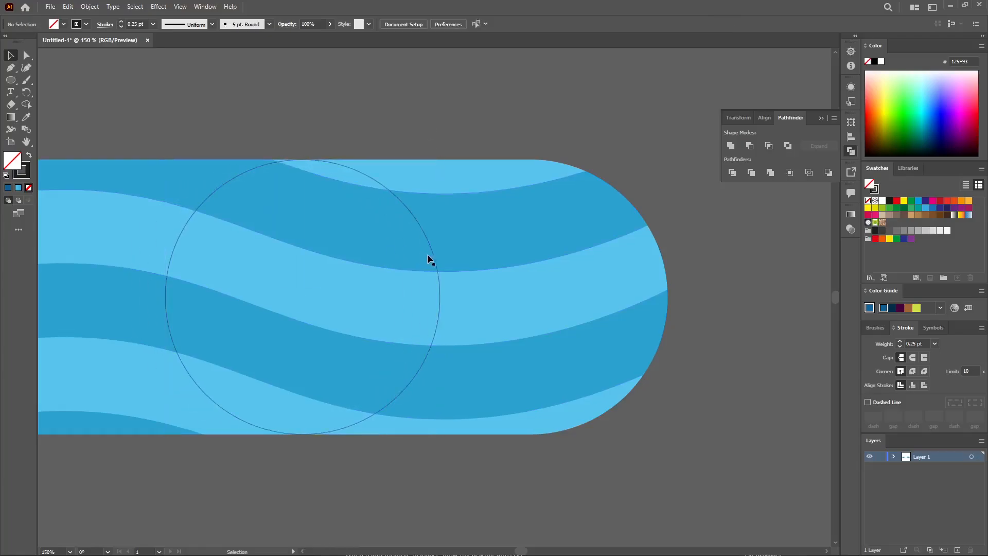
left_click(434, 252)
left_click(547, 141)
Cut away all band parts outside the circle with the Shape Builder tool
left_click_drag(516, 141, 605, 128)
left_click_drag(622, 123, 223, 391)
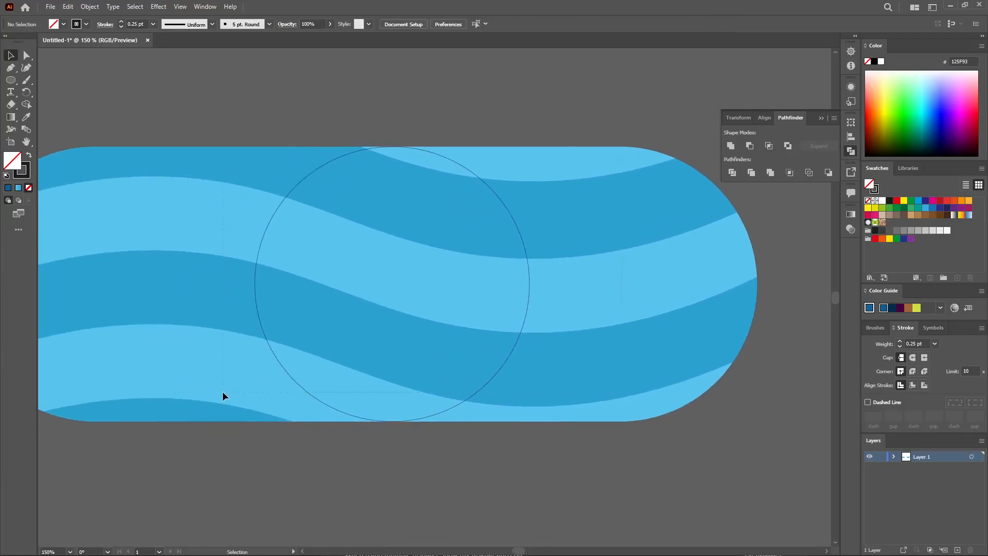
left_click_drag(189, 443, 188, 442)
left_click(26, 104)
left_click_drag(589, 199, 669, 391)
left_click_drag(231, 150, 234, 502)
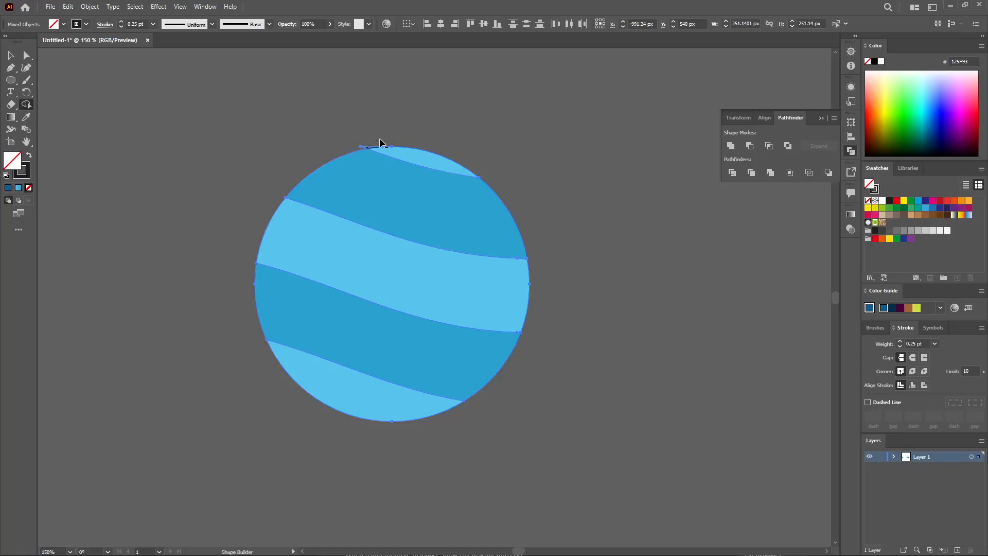
Move the circular band group to the right, clear of the outlined circle
key("v")
left_click(580, 160)
left_click_drag(464, 316, 742, 327)
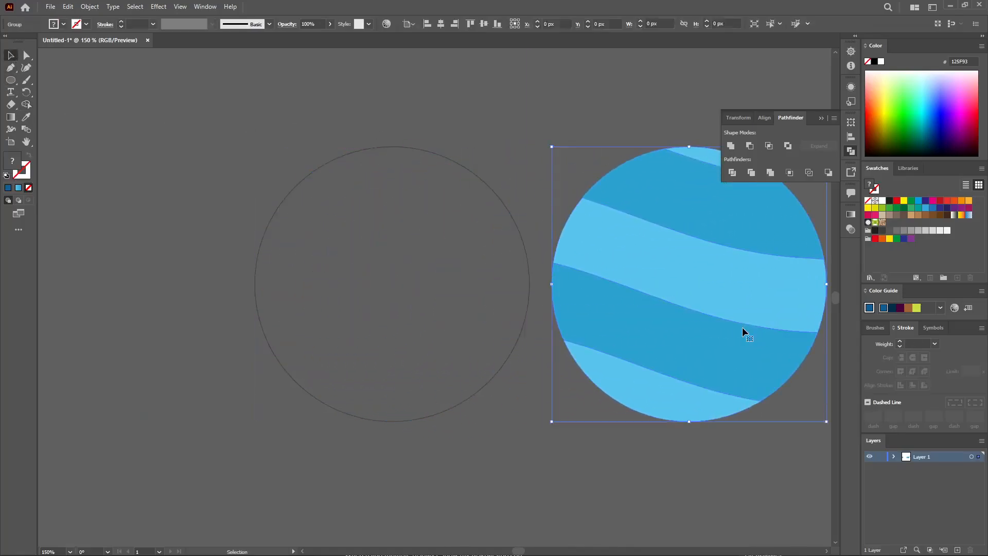
Move the outlined circle and the banded circle group together onto the artboard, above the finished capsule
key("ctrl+minus")
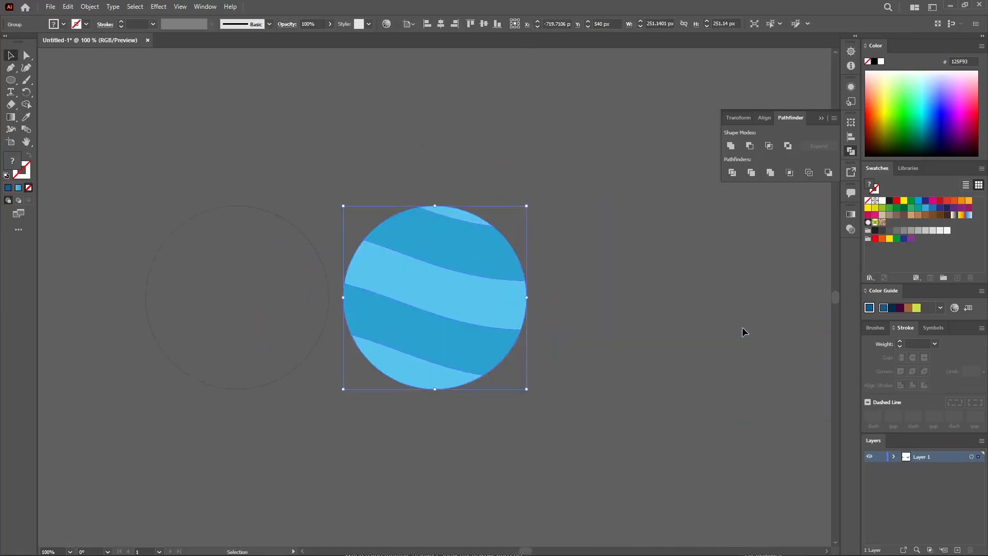
left_click(742, 326)
key("ctrl+minus")
key("ctrl+minus")
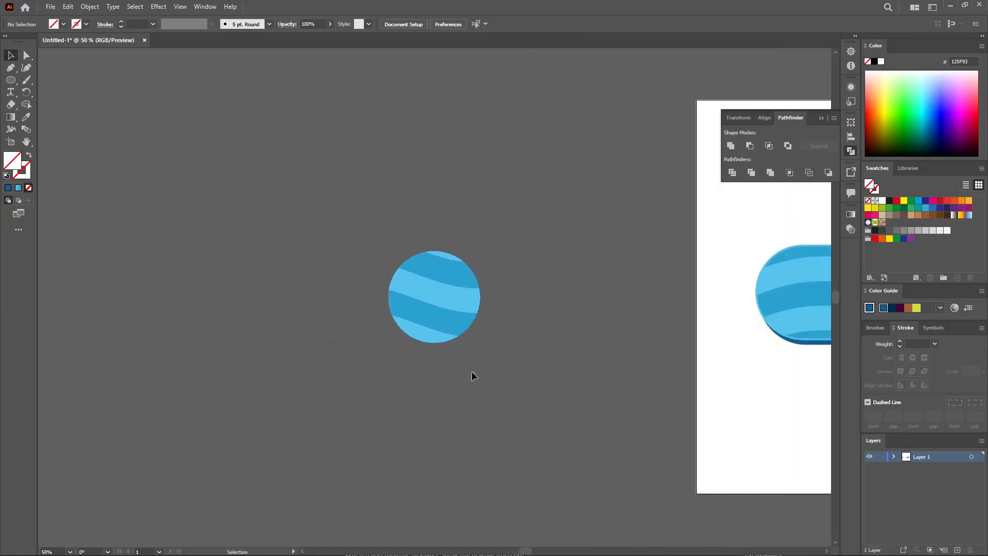
left_click_drag(532, 266, 355, 319)
left_click_drag(631, 298, 390, 410)
left_click_drag(220, 414, 720, 289)
left_click(641, 199)
left_click_drag(641, 199, 446, 166)
key("ctrl+plus")
key("ctrl+plus")
key("ctrl+plus")
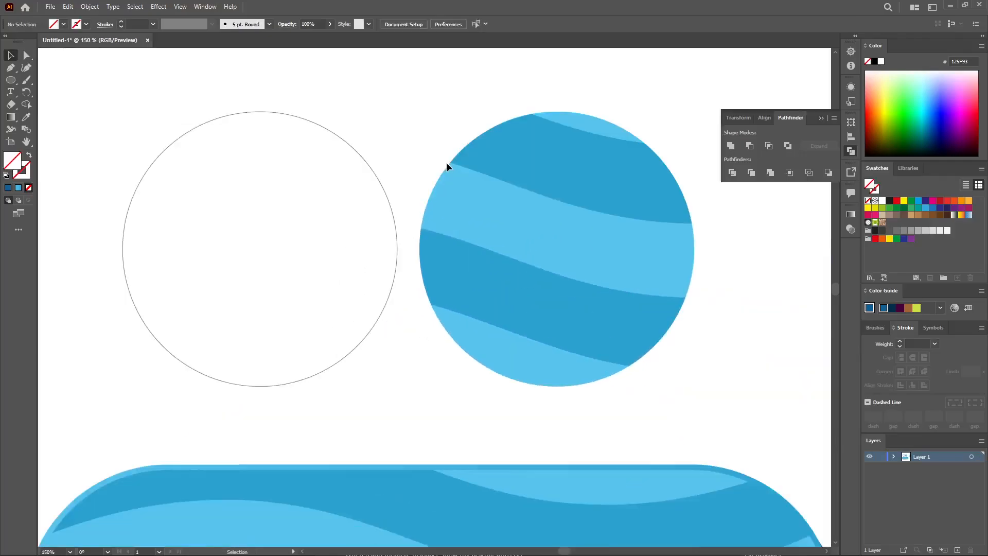
Offset the outlined circle's path outward by 3 px with mitered joins
left_click(372, 176)
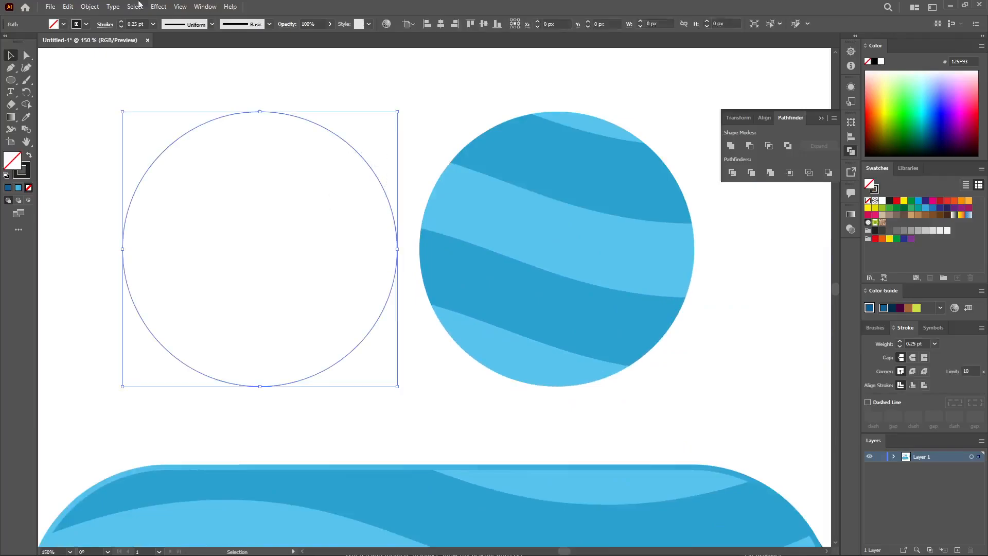
left_click(127, 7)
mouse_move(89, 6)
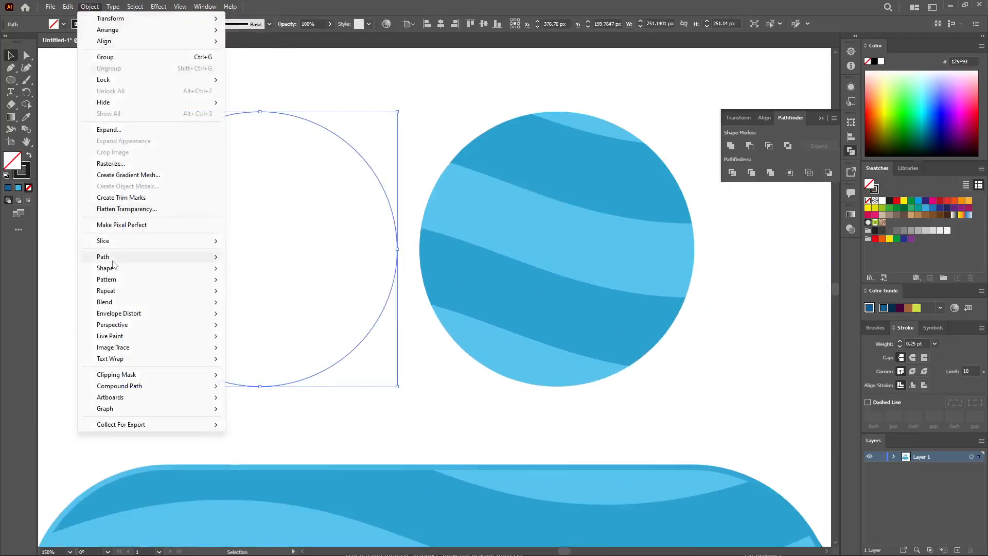
mouse_move(155, 256)
left_click(260, 294)
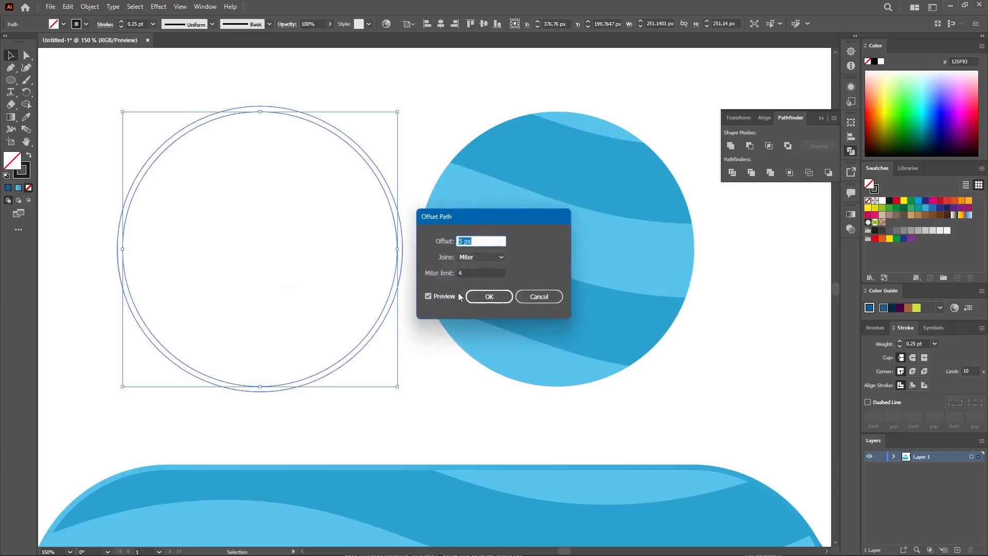
key("Down")
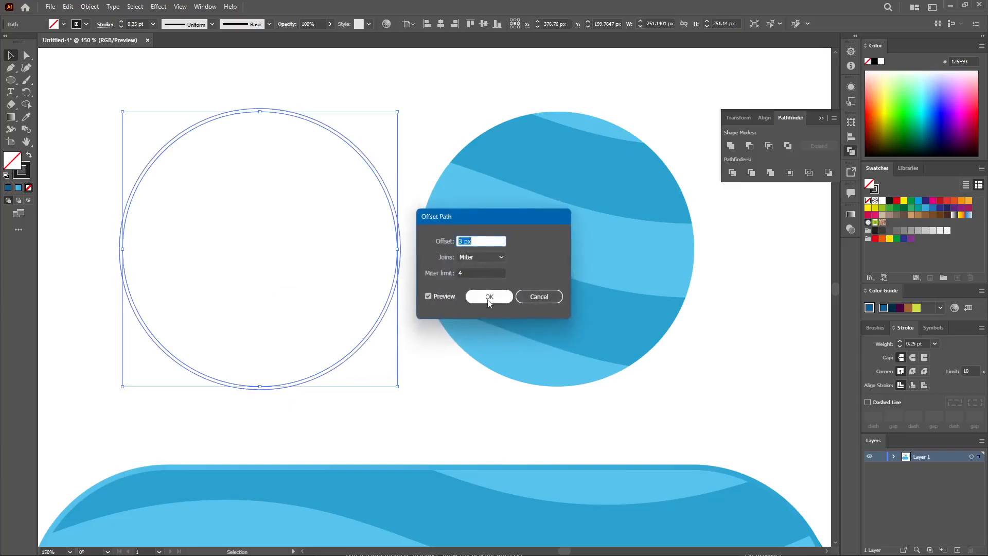
left_click(487, 299)
left_click(436, 101)
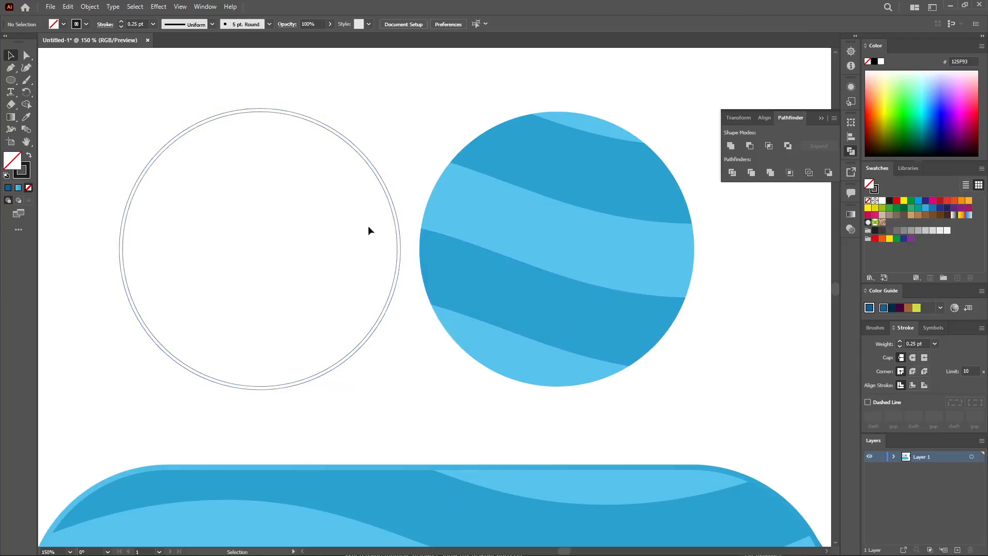
Fill the outer offset circle with the light-to-medium blue linear gradient
left_click(392, 202)
left_click(16, 121)
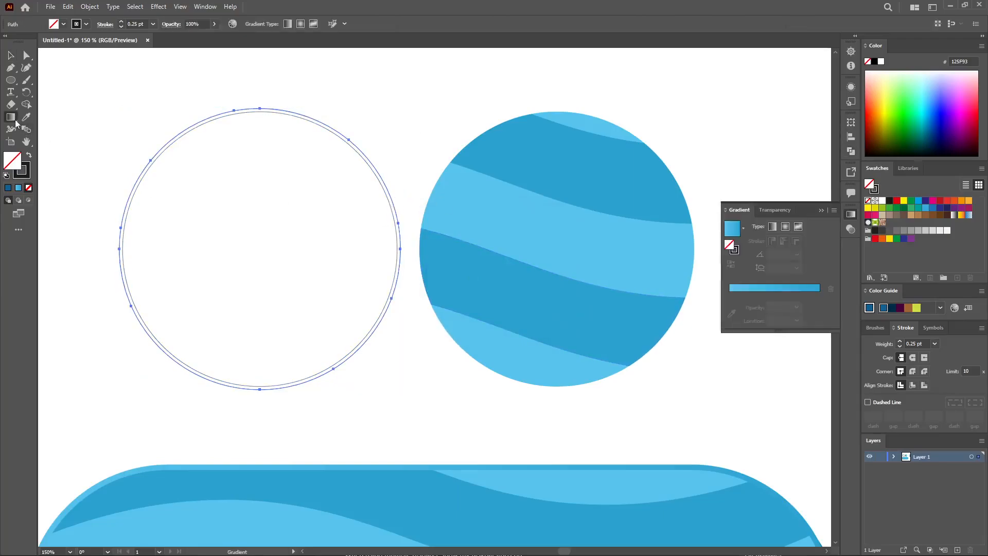
left_click(728, 237)
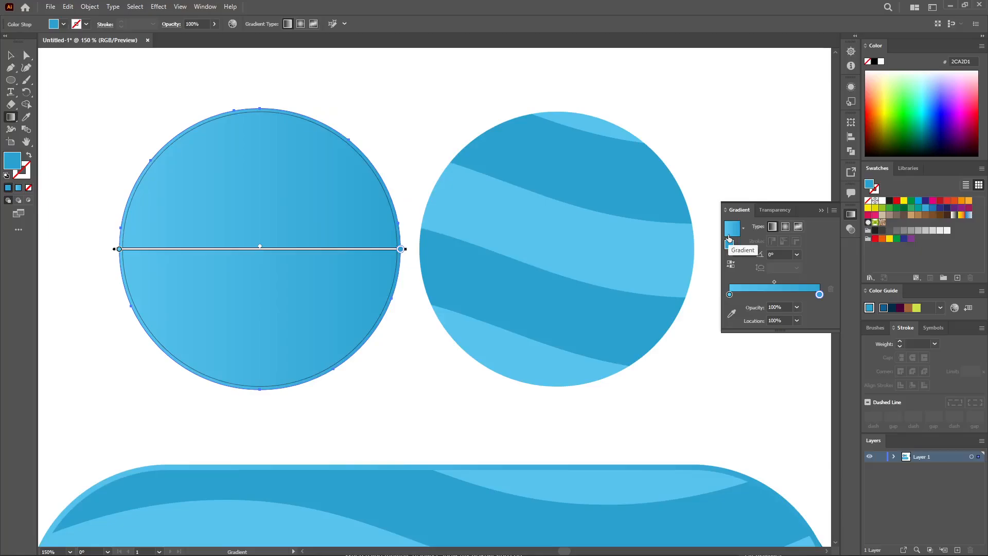
left_click(10, 55)
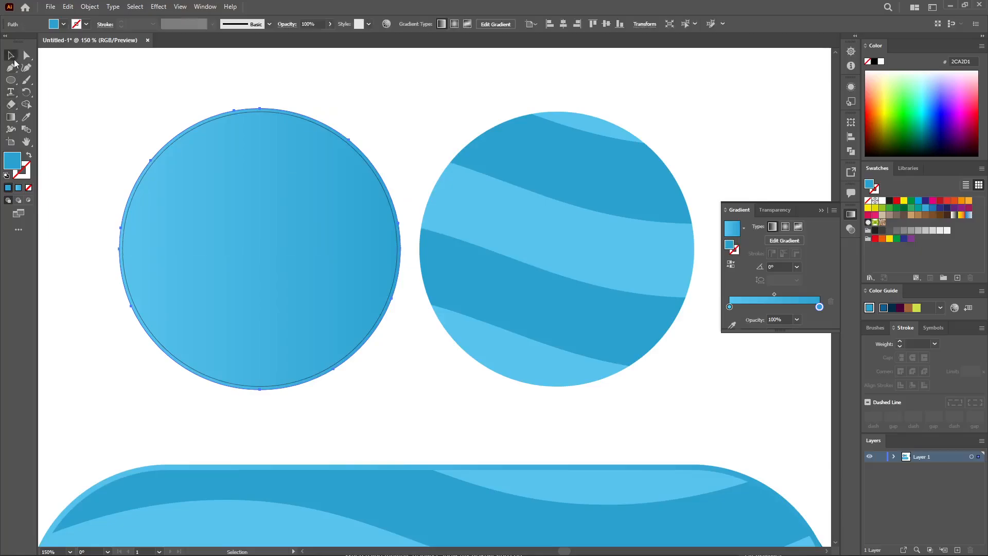
left_click(443, 93)
Delete the inner outlined circle lying on the gradient circle, leaving the banded group in its original place
left_click_drag(563, 227, 553, 261)
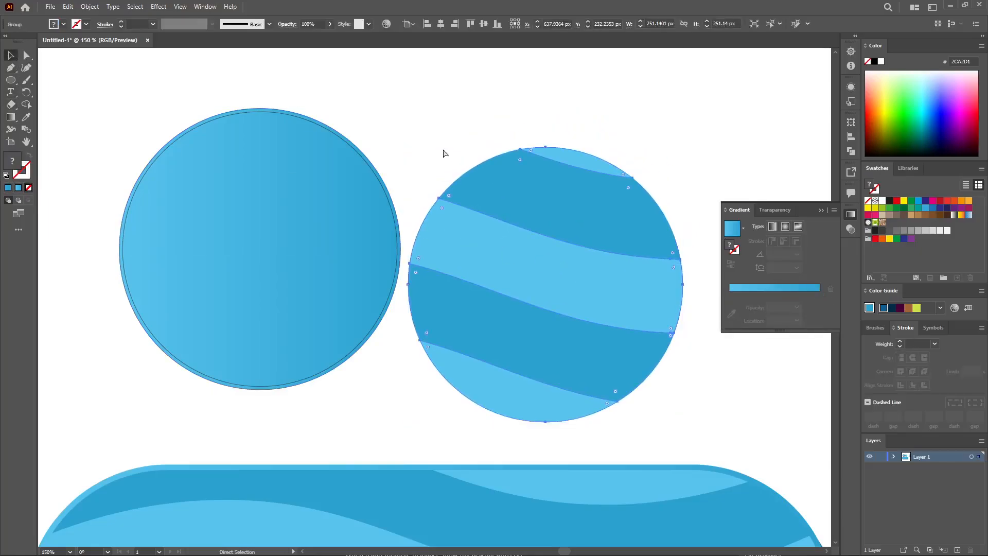
key("ctrl+z")
left_click(387, 130)
left_click_drag(372, 170, 371, 192)
key("Delete")
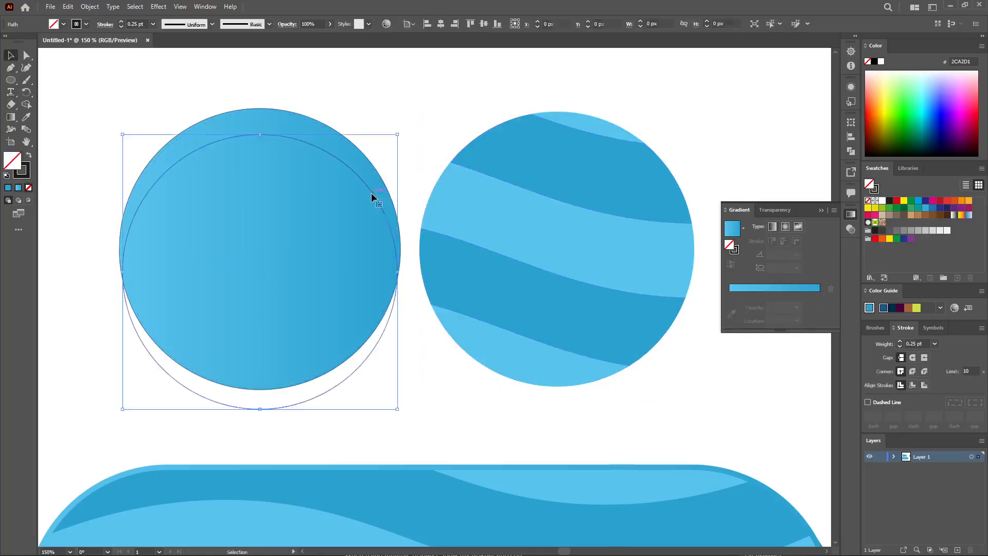
Move the banded circle group over the gradient circle and send the gradient circle to the back
left_click_drag(505, 278, 258, 273)
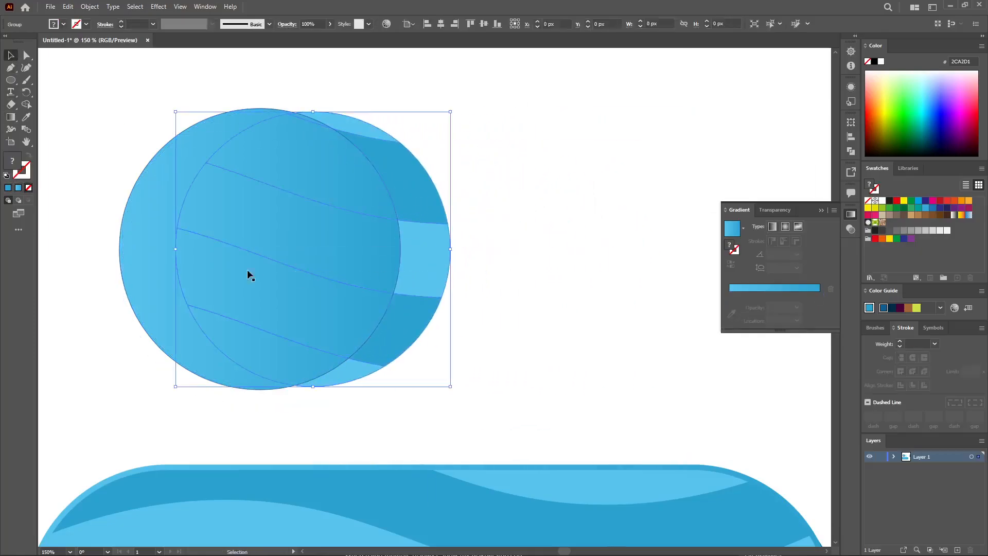
right_click(143, 262)
mouse_move(206, 456)
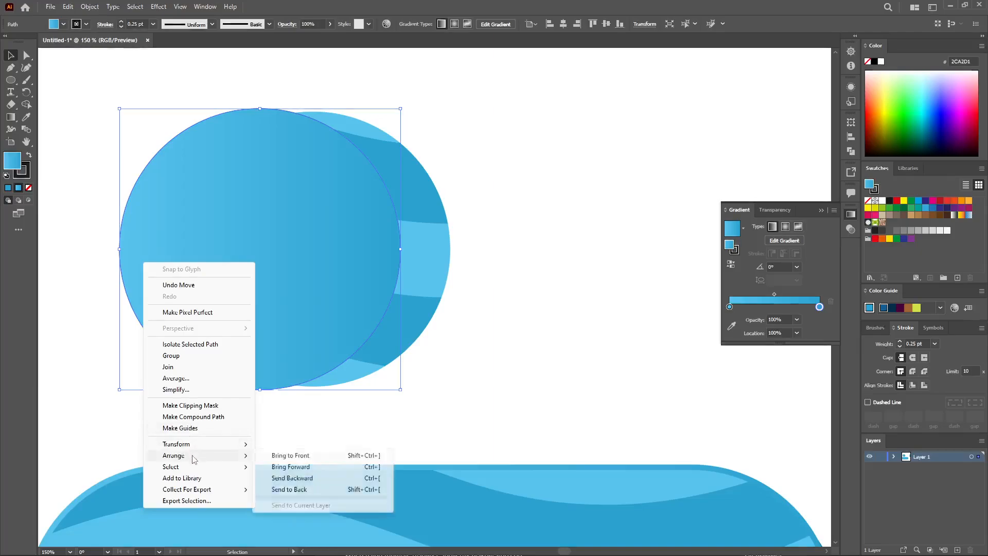
left_click(280, 489)
left_click(542, 335)
Center the banded circle group on the gradient circle both horizontally and vertically
left_click_drag(439, 272, 381, 275)
left_click_drag(446, 209, 365, 257)
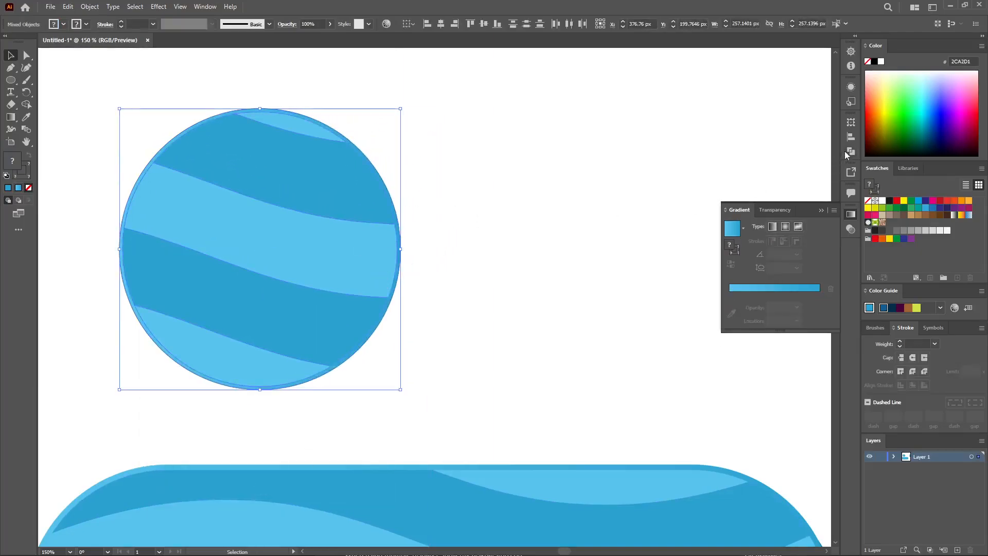
left_click(850, 138)
left_click(743, 147)
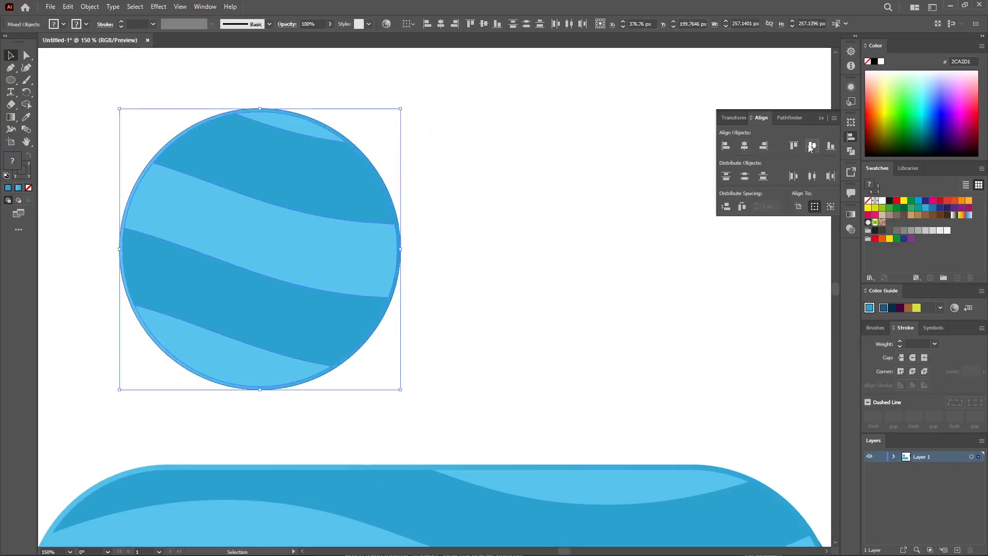
left_click(821, 119)
Group the bands with their gradient circle and place a duplicate slightly up and to the left of the original
left_click_drag(480, 211, 316, 259)
right_click(317, 260)
left_click(373, 341)
left_click(375, 339)
left_click_drag(348, 311, 343, 304)
left_click(396, 327)
Unite the rear circle group into a single shape and fill it with the palette's dark blue, 125F93
left_click(385, 317)
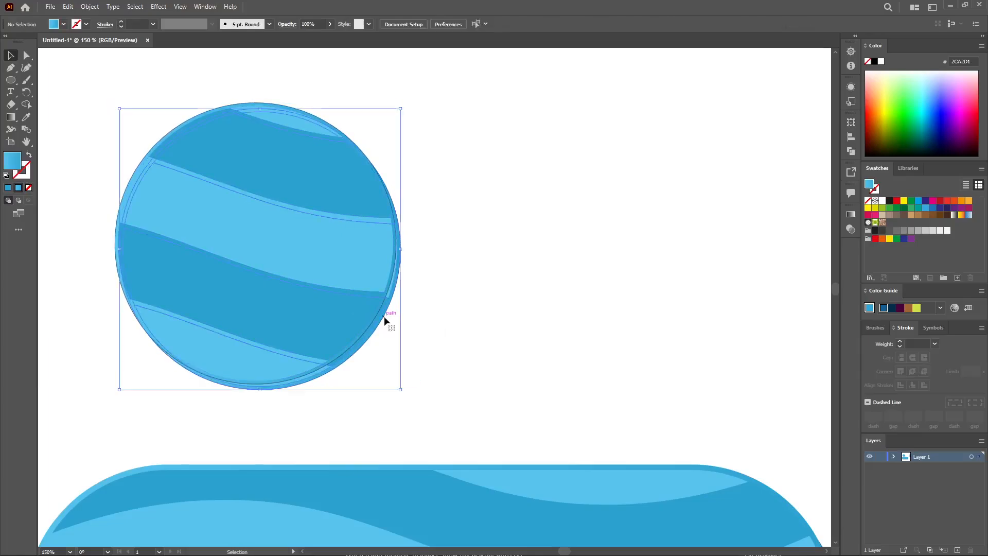
left_click(851, 152)
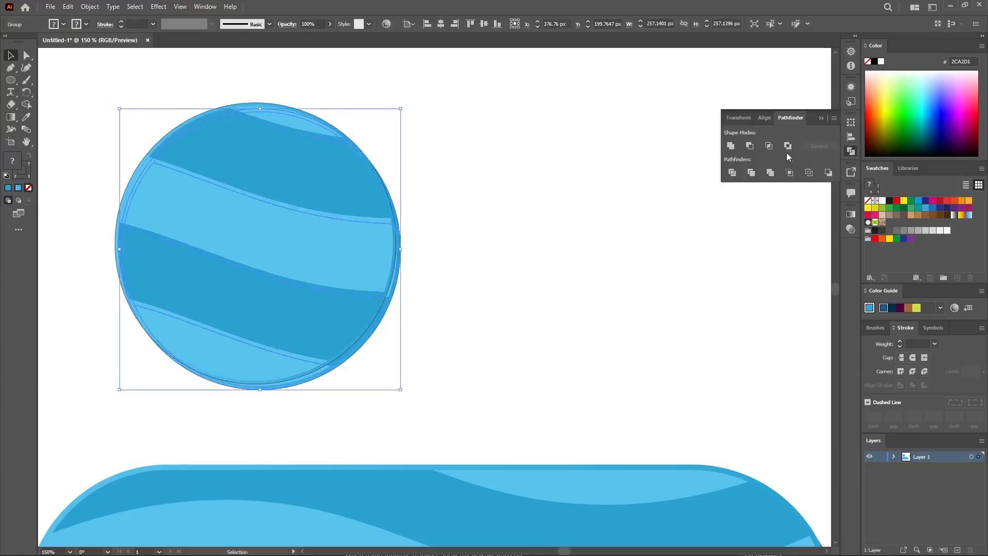
left_click(730, 146)
key("ctrl+minus")
key("ctrl+minus")
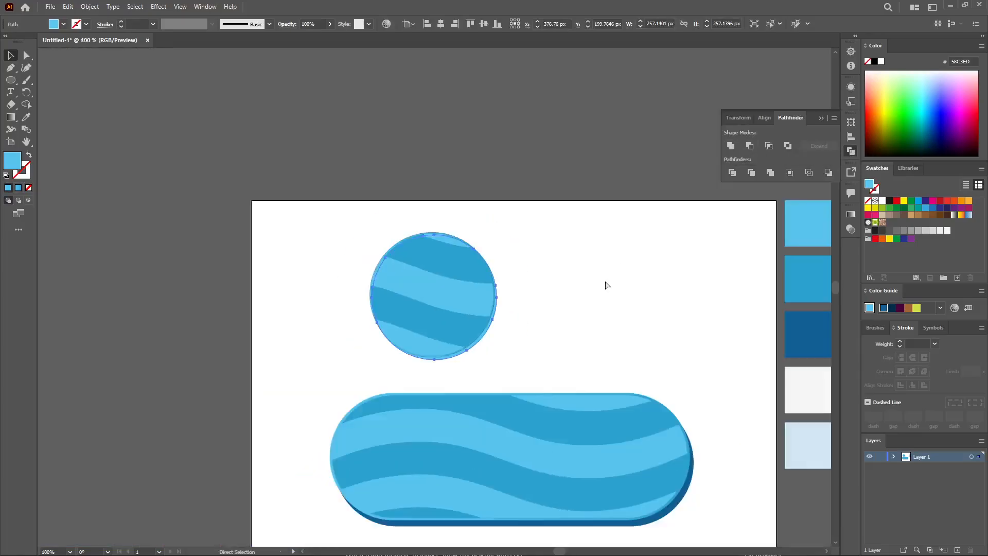
left_click(26, 117)
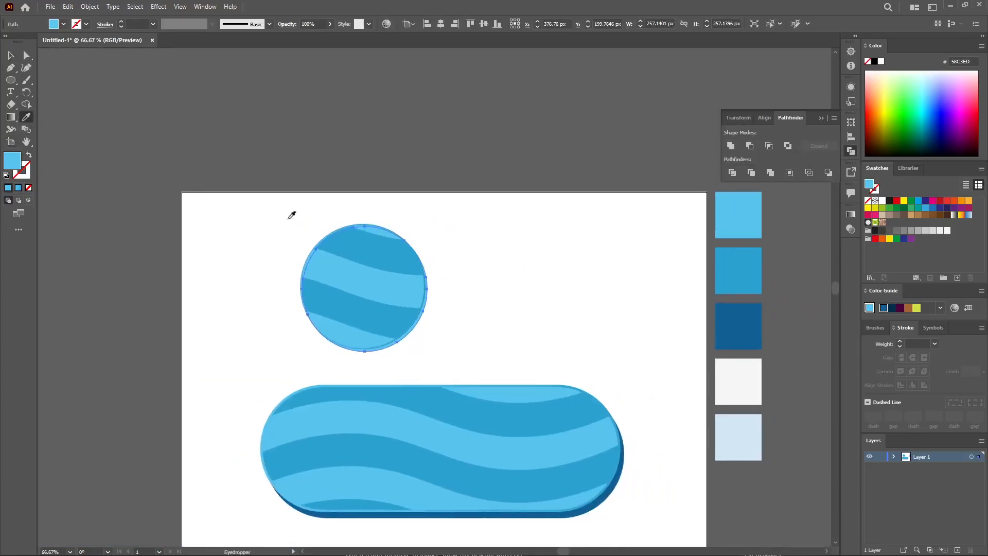
left_click(727, 319)
Nudge the front banded circle so an even dark blue depth edge shows along its lower right side
left_click(11, 57)
left_click_drag(377, 284, 373, 280)
left_click(562, 364)
left_click(362, 284)
key("Right")
key("Down")
left_click(465, 297)
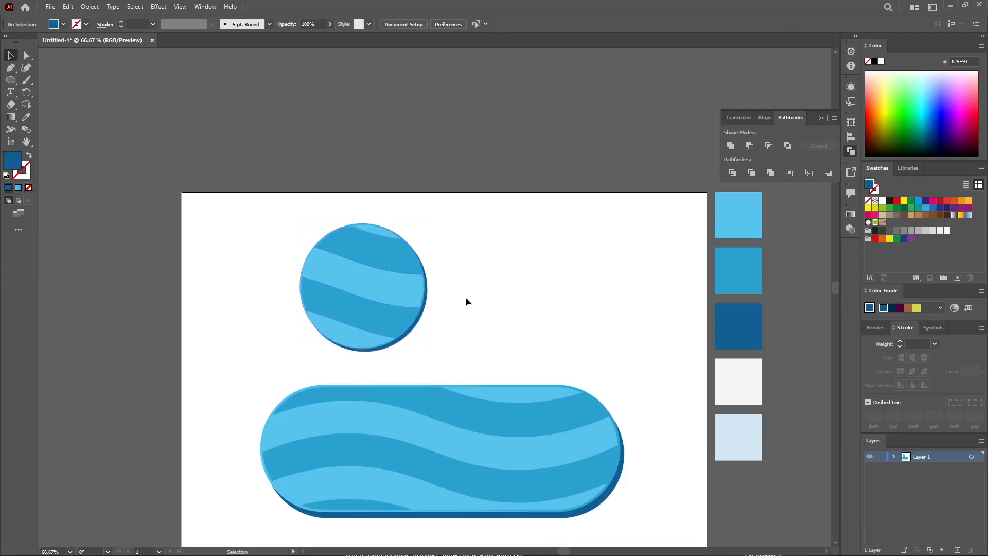
Duplicate the front banded circle group to the right and unite the copy into one solid circle
key("ctrl+1")
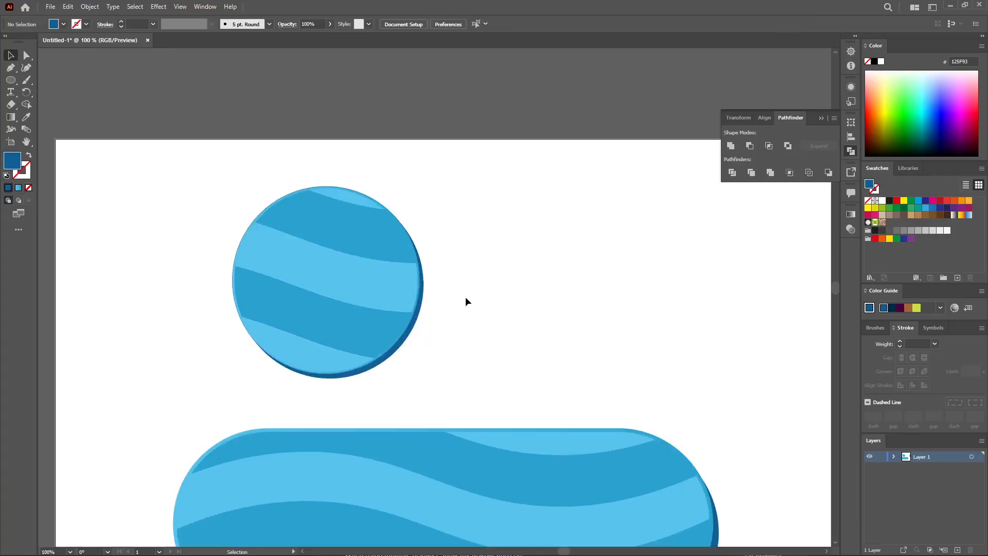
left_click_drag(467, 300, 450, 227)
left_click_drag(380, 233, 450, 309)
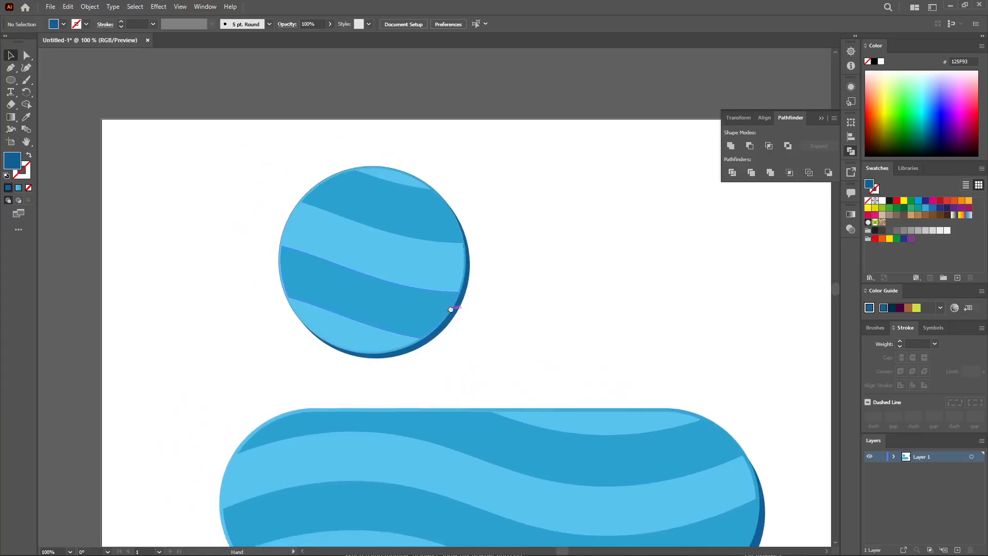
left_click_drag(381, 279, 656, 282)
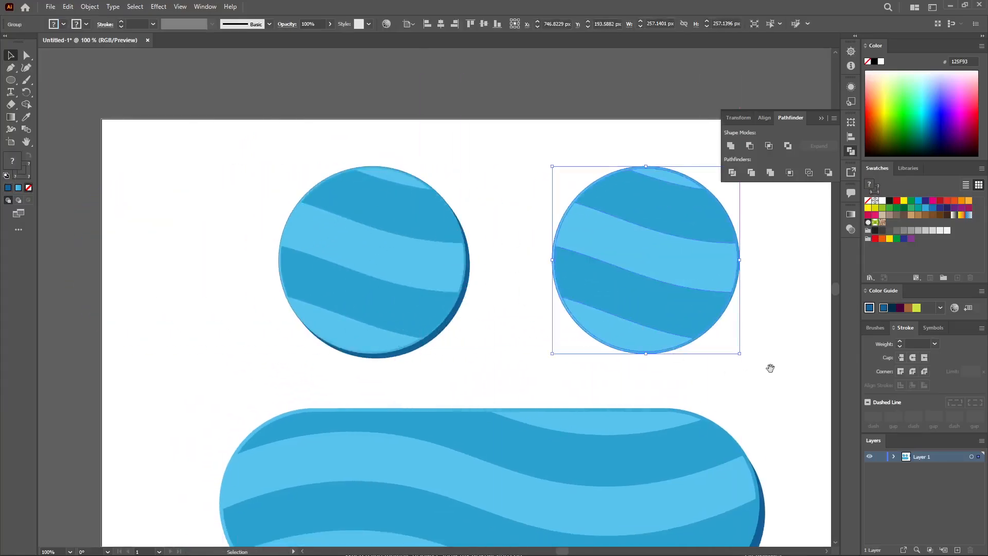
scroll(565, 328, "right", 5)
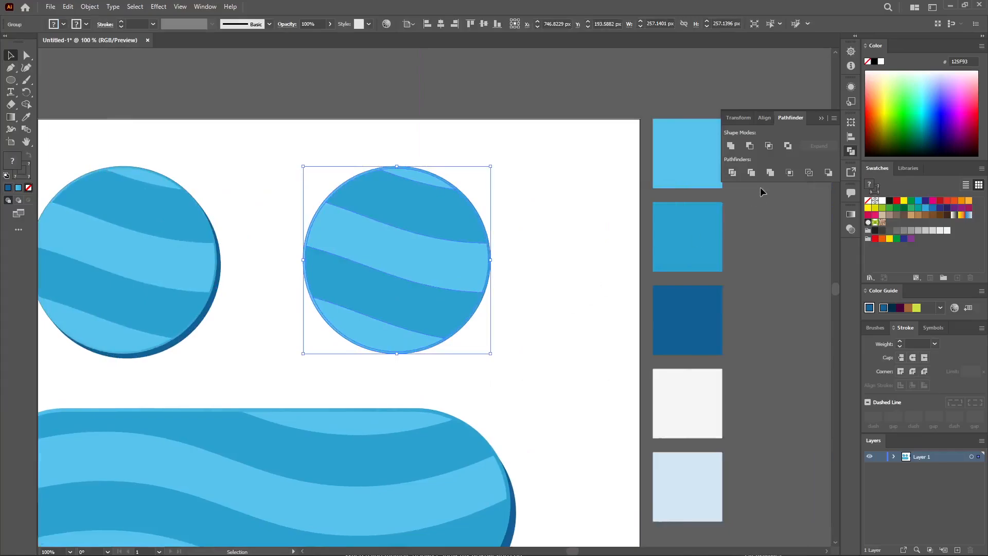
left_click(730, 146)
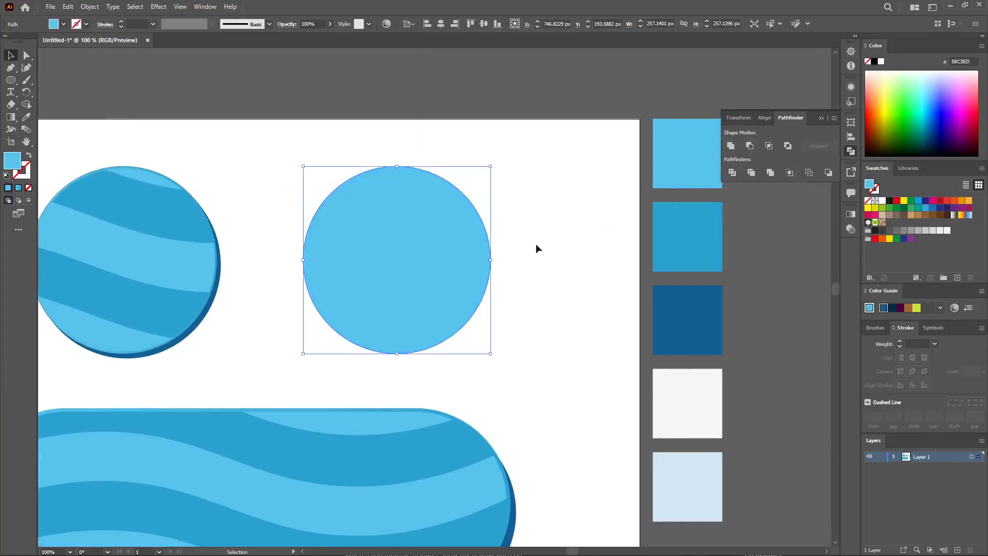
Duplicate the solid circle slightly up and left, remove the copy's fill and give it a 0.75 pt stroke
left_click(543, 273)
mouse_move(462, 297)
left_mouse_down()
mouse_move(463, 283)
mouse_move(450, 284)
left_mouse_up()
left_click(63, 24)
left_click(6, 37)
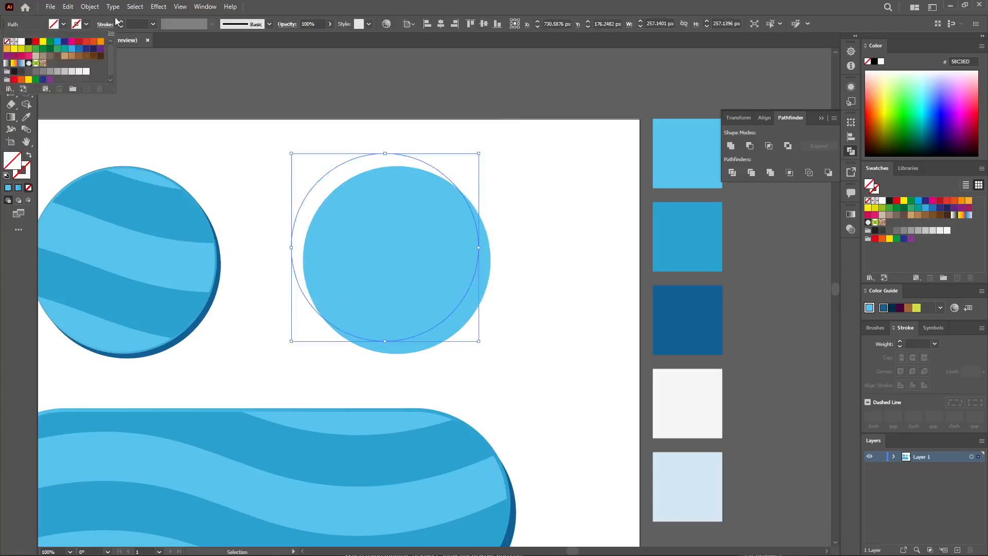
left_click(121, 27)
left_click(121, 26)
left_click(120, 24)
left_click(563, 239)
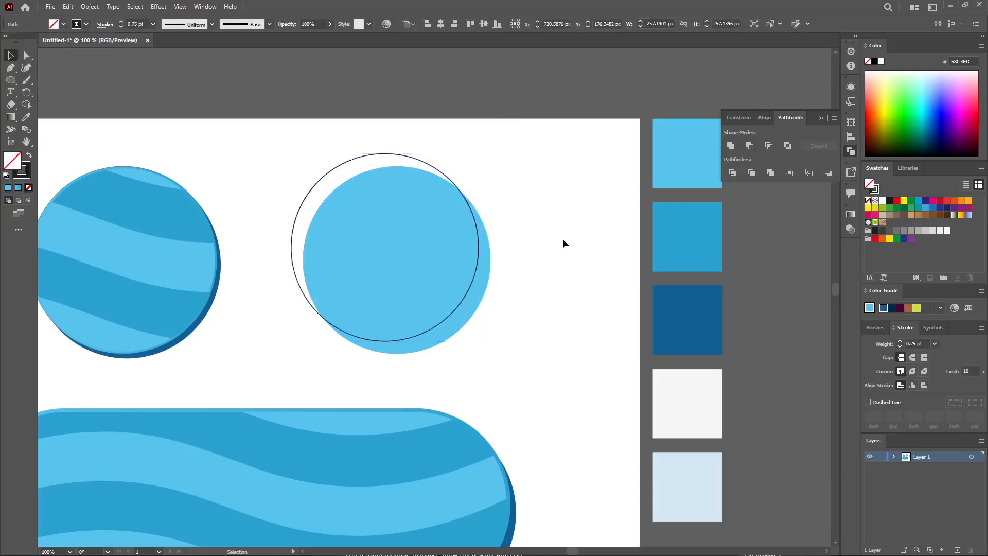
Enlarge the outlined circle and position it to leave a thin crescent of the solid circle at its lower right
left_click(463, 304)
left_click_drag(481, 346, 489, 353)
left_click(471, 348)
left_click_drag(324, 334, 316, 329)
Cut away everything except the lower-right crescent of the two overlapping circles with the Shape Builder tool
left_click_drag(538, 202, 391, 289)
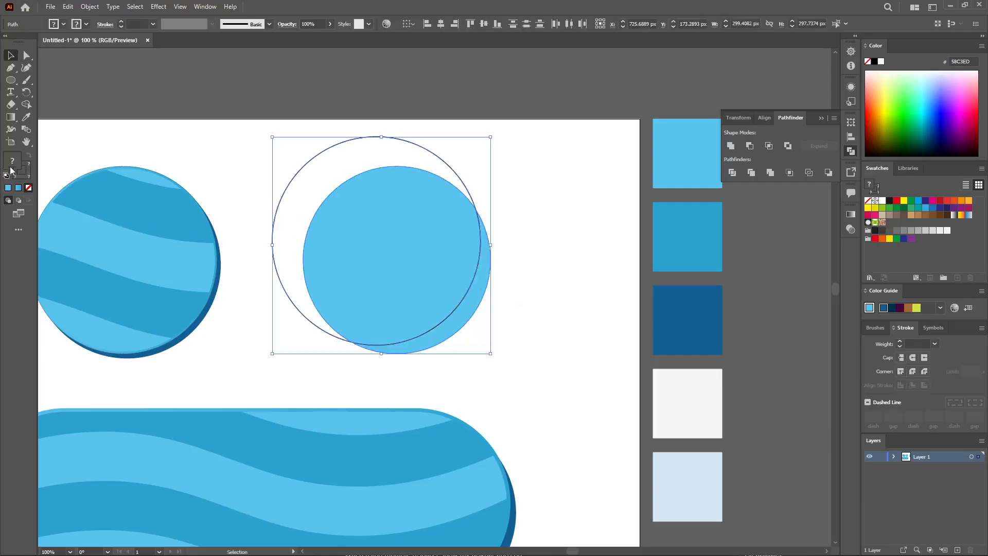
left_click(24, 107)
left_click_drag(381, 247, 412, 131)
left_click(10, 55)
left_click(306, 175)
Fill the crescent with black and place it along the banded circle's lower right edge
left_click_drag(477, 302, 297, 308)
left_click(889, 200)
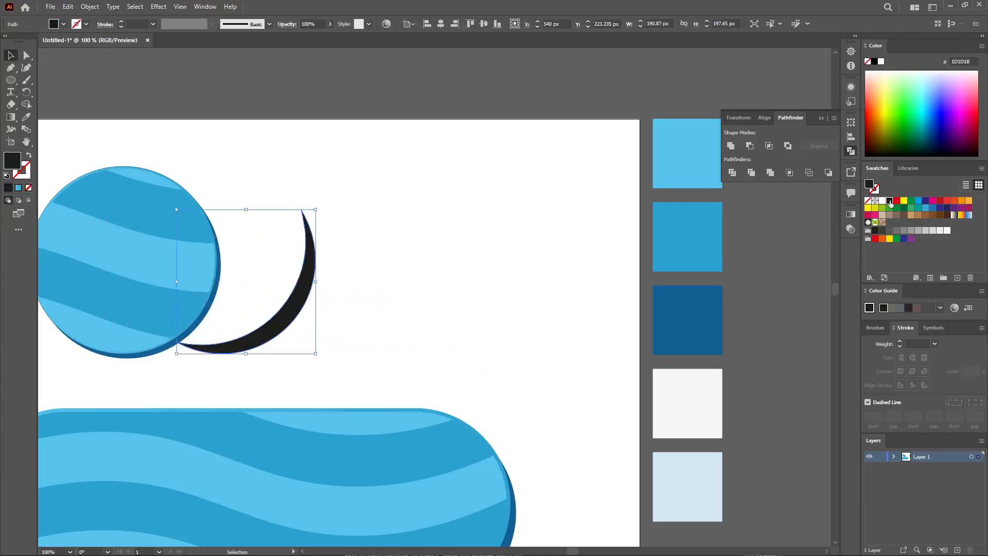
left_click(331, 348)
scroll(559, 342, "left", 5)
left_click_drag(548, 311, 450, 312)
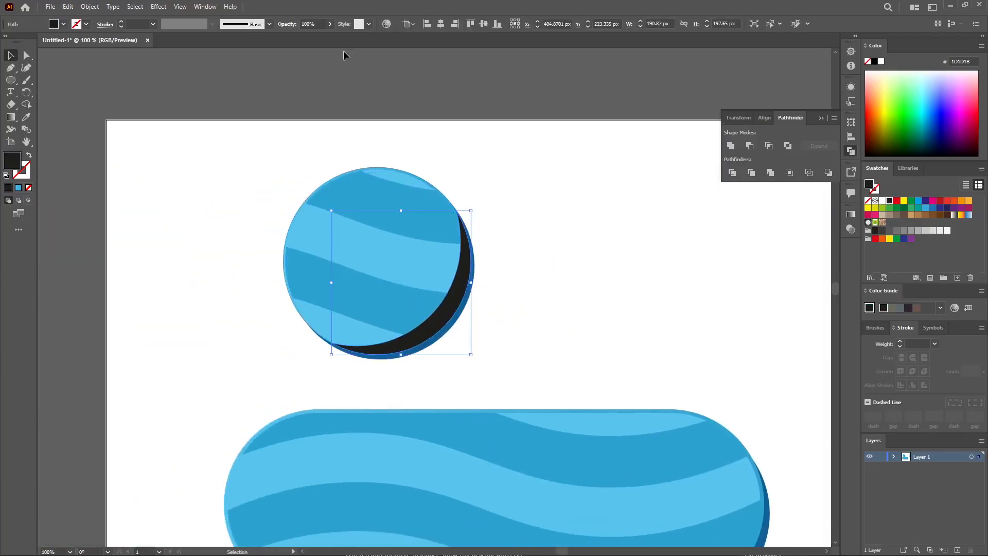
Lower the crescent's opacity to 13% to make it a soft shadow
left_click(330, 24)
left_click(302, 37)
left_click_drag(300, 36, 294, 37)
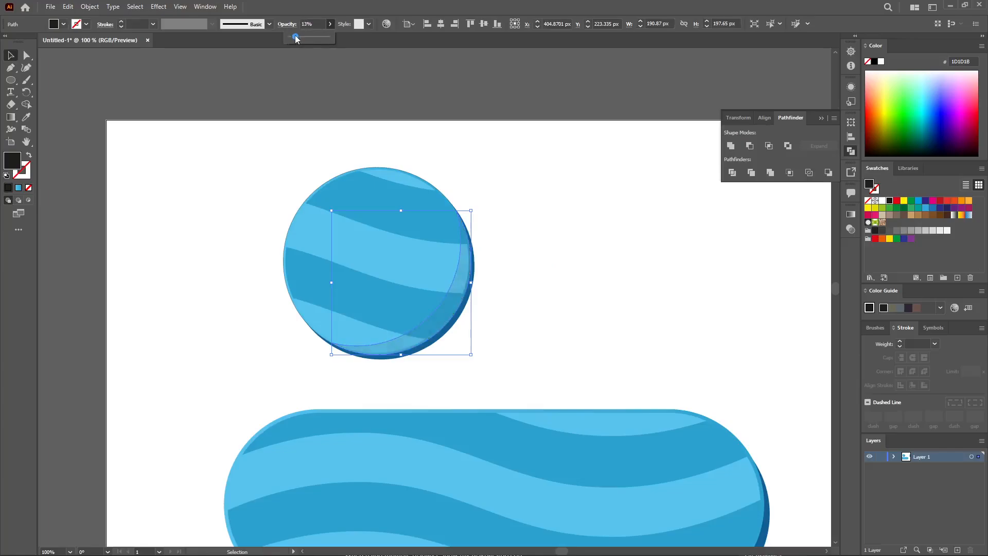
left_click(606, 261)
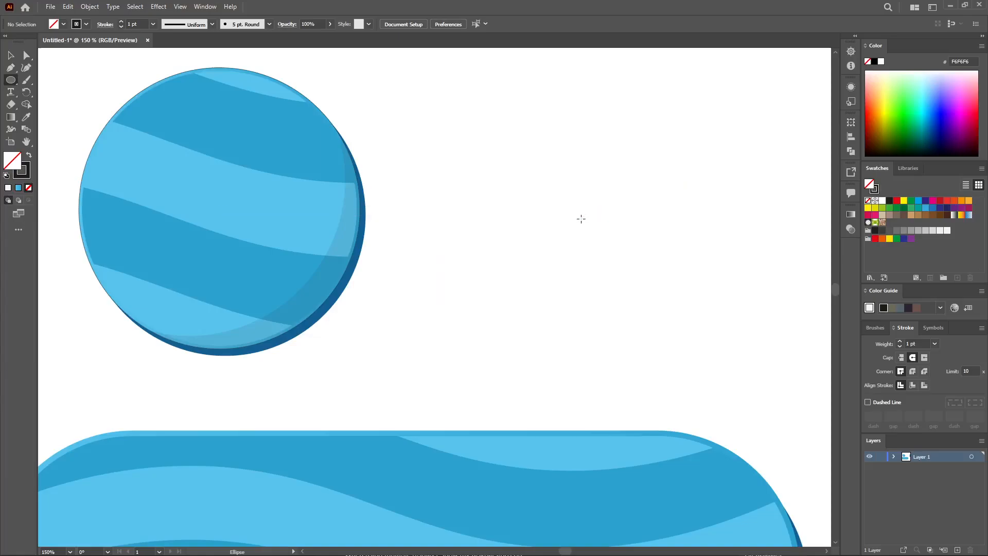
Draw an unfilled circle about 236 px in diameter with a 1 pt stroke beside the banded circle, and switch to the Curvature tool
left_click_drag(581, 208, 674, 337)
left_click(26, 67)
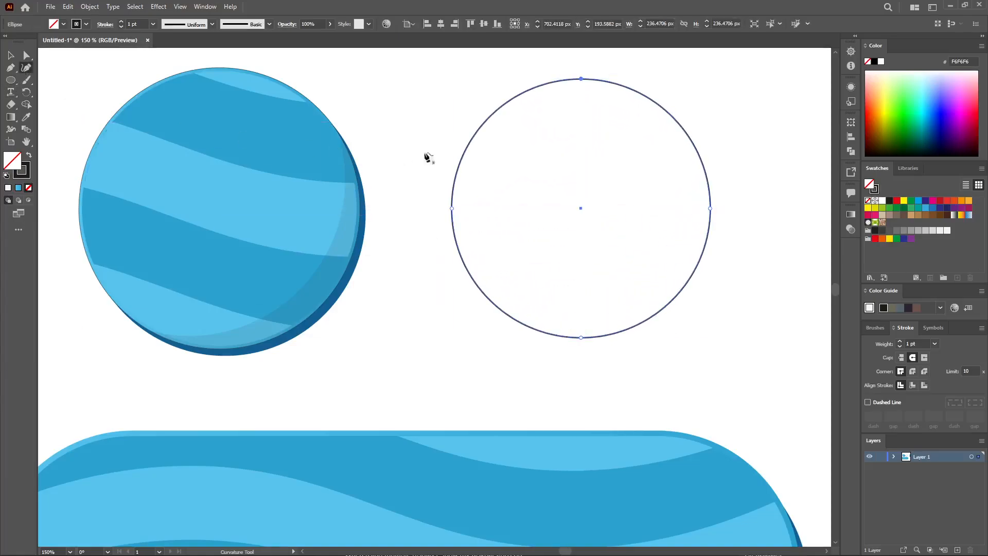
Reduce the unfilled circle to a short upper-left arc by adding two anchor points there and deleting the other anchors
left_click(463, 154)
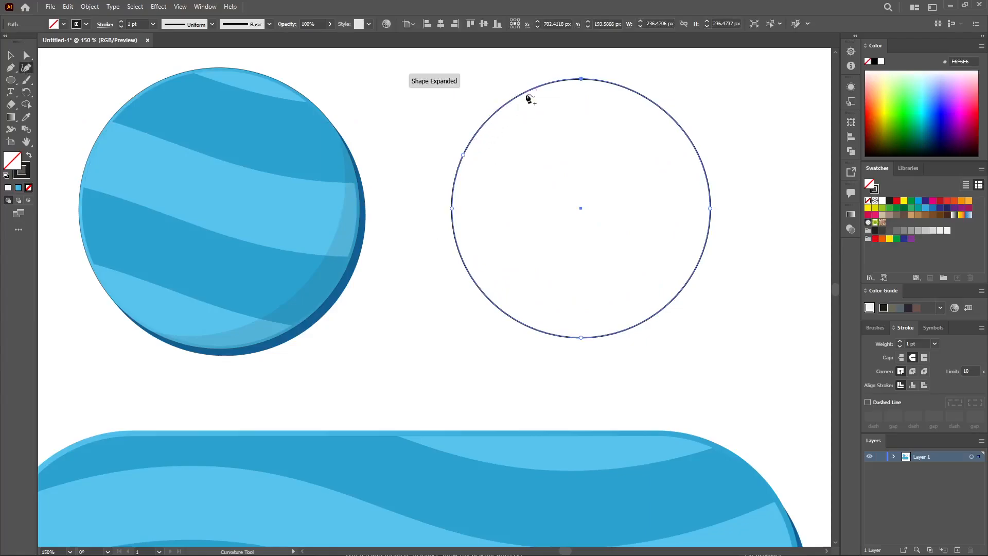
left_click(543, 84)
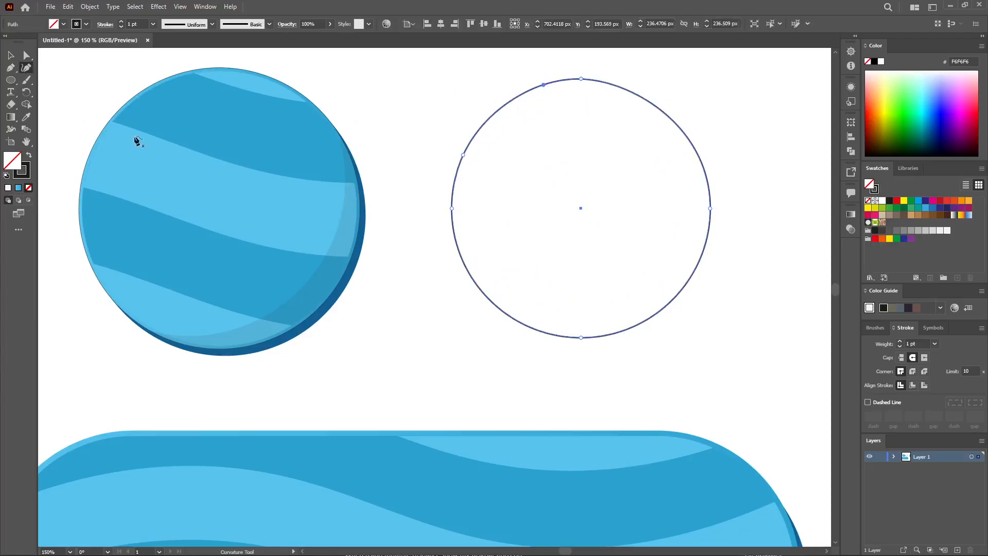
left_click(27, 57)
left_click_drag(594, 71, 575, 97)
key("Delete")
left_click_drag(727, 176, 583, 367)
key("Delete")
left_click(582, 335)
key("Delete")
left_click_drag(481, 199, 438, 226)
key("Delete")
left_click(8, 57)
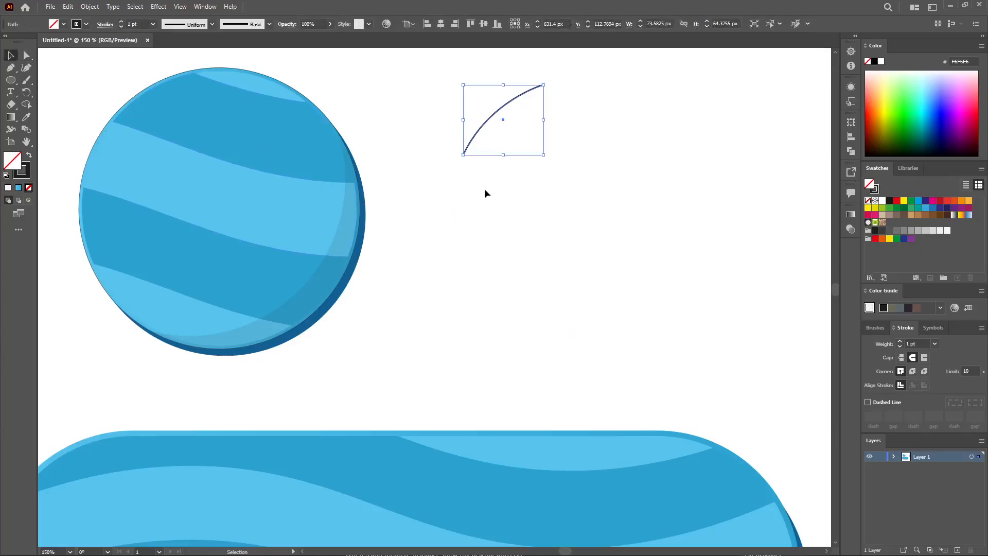
Color the arc's stroke with the near-white #F6F6F6 sampled from the palette beside the artboard
key("ctrl+minus")
left_click_drag(483, 382, 440, 281)
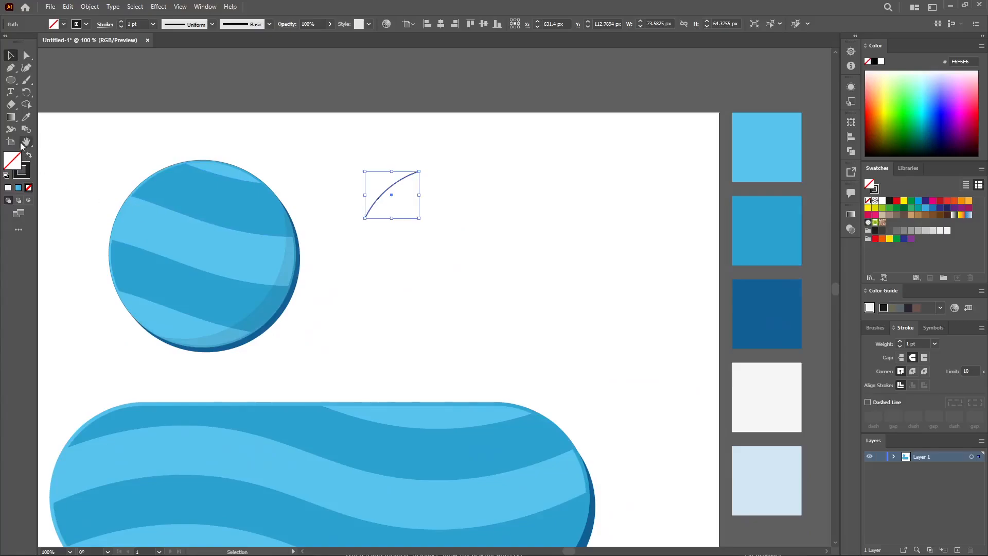
left_click(25, 118)
left_click(730, 390)
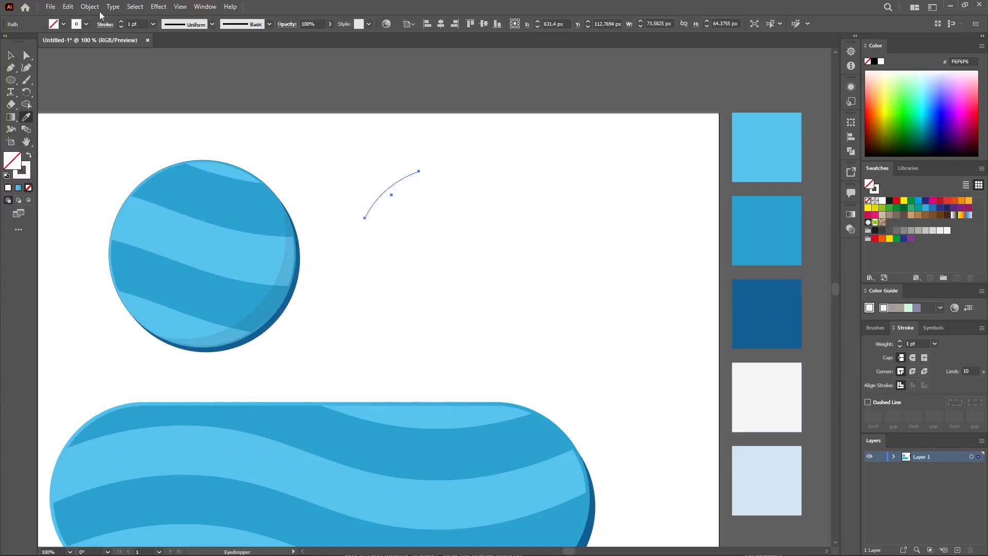
Set the arc's stroke to 7 pt with a round cap and round corner join
left_click(121, 22)
left_click(121, 22)
left_click(912, 357)
left_click(912, 371)
key("v")
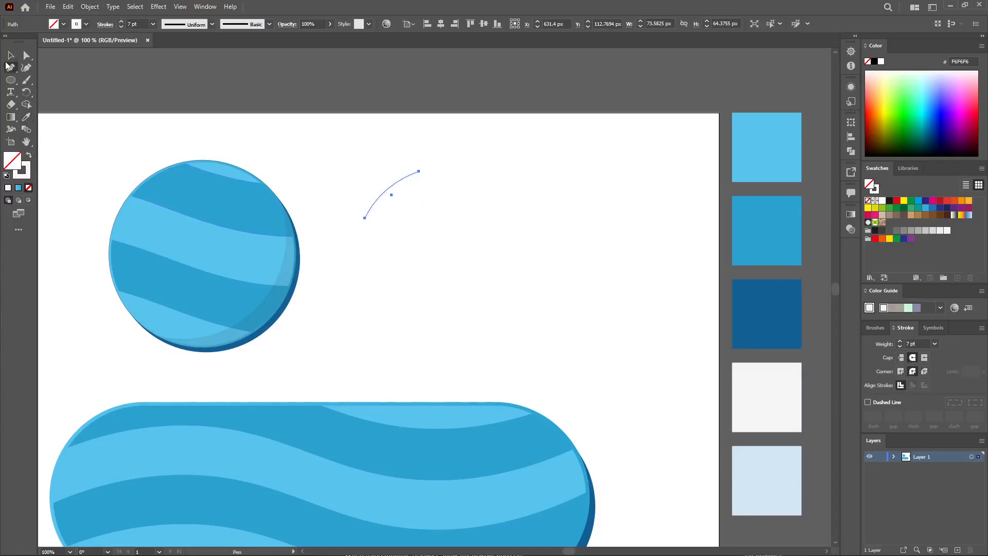
Place the arc just inside the banded circle's upper-left edge as a highlight
left_click(393, 203)
left_click_drag(394, 191, 151, 211)
left_click(456, 213)
left_click_drag(442, 211, 519, 202)
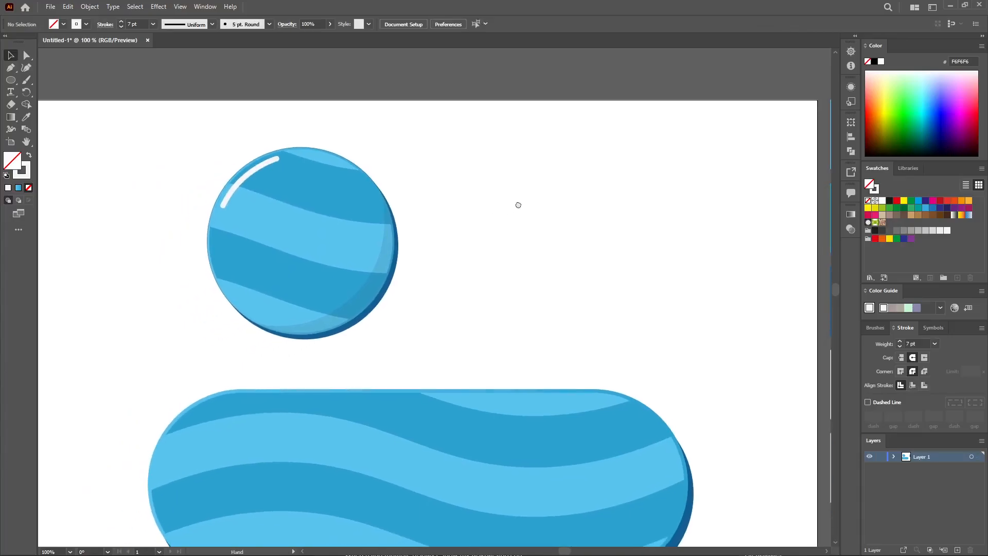
left_click_drag(399, 146, 175, 340)
key("ctrl+minus")
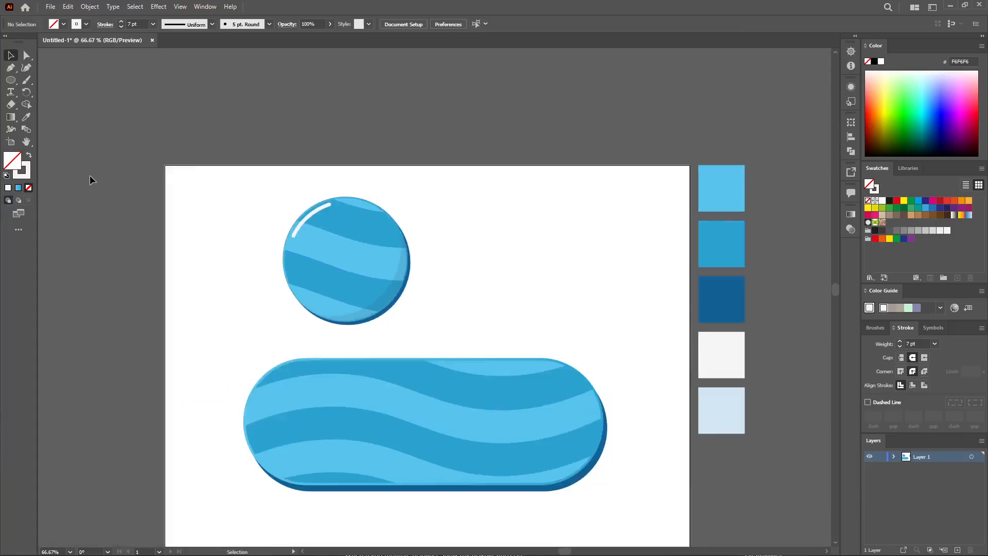
Draw an upright rectangle about 42 px wide and 170 px tall on the empty area beside the artboard
left_click(10, 80)
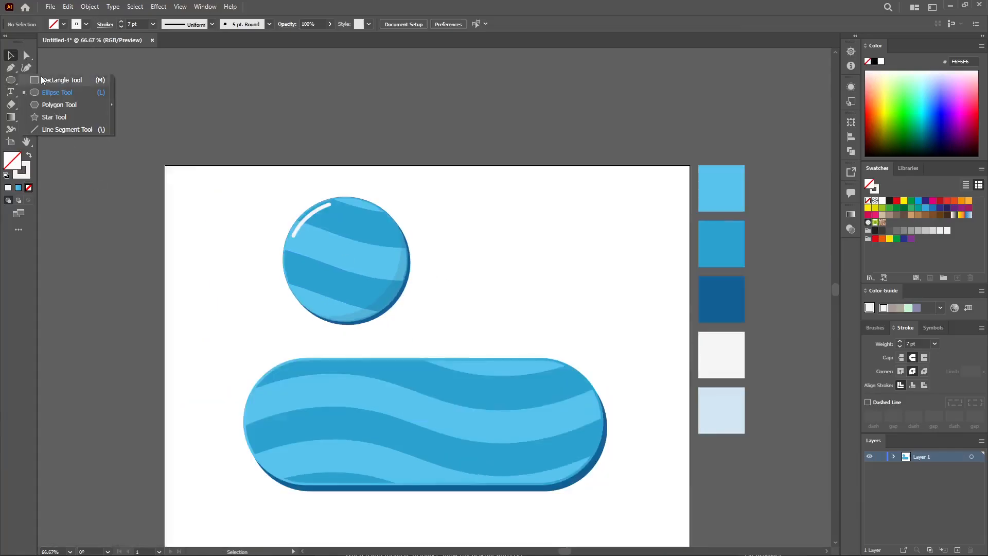
left_click(41, 80)
left_click_drag(198, 276, 493, 253)
left_click_drag(213, 187, 236, 272)
Remove the rectangle's stroke and fill it with the near-white palette color #F6F6F6
left_click(77, 24)
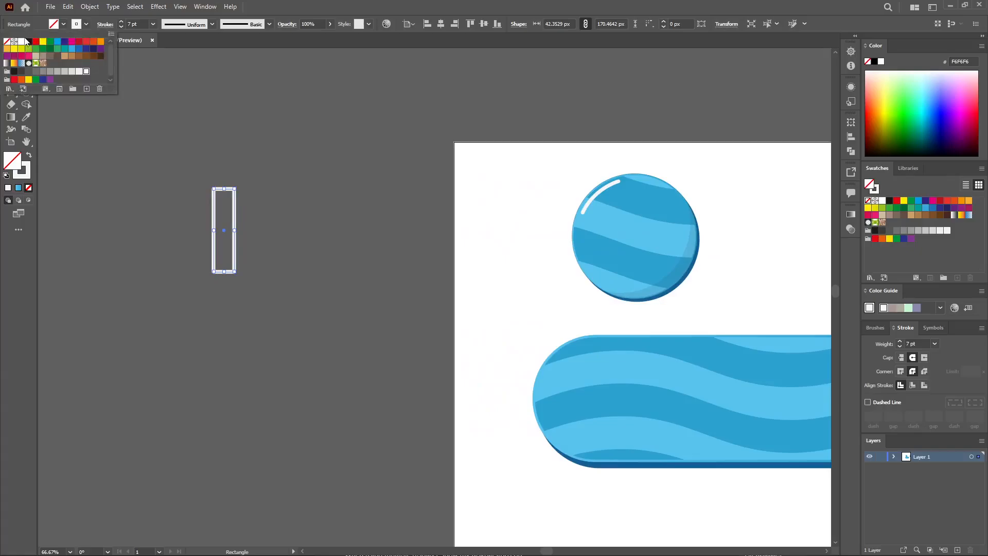
left_click(7, 41)
left_click(64, 24)
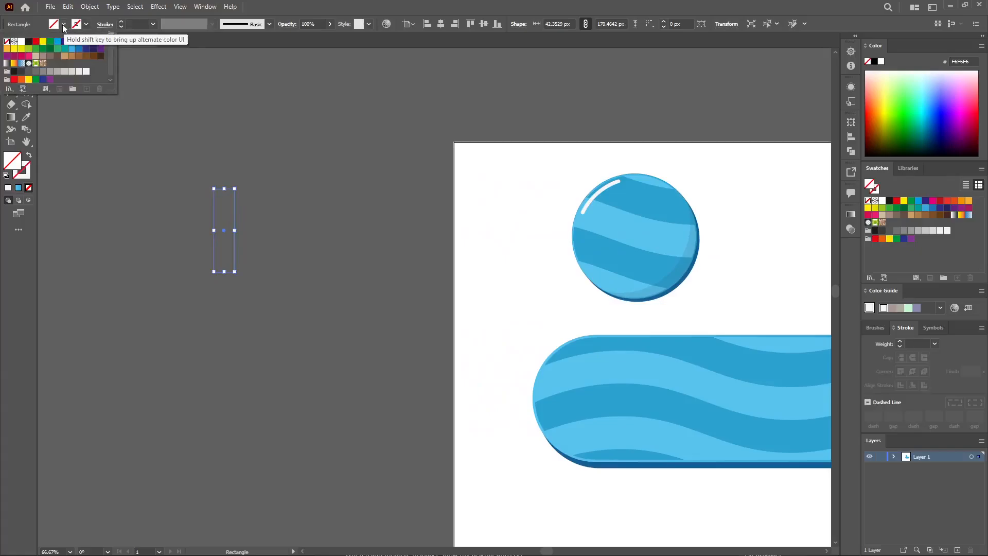
left_click_drag(484, 223, 396, 209)
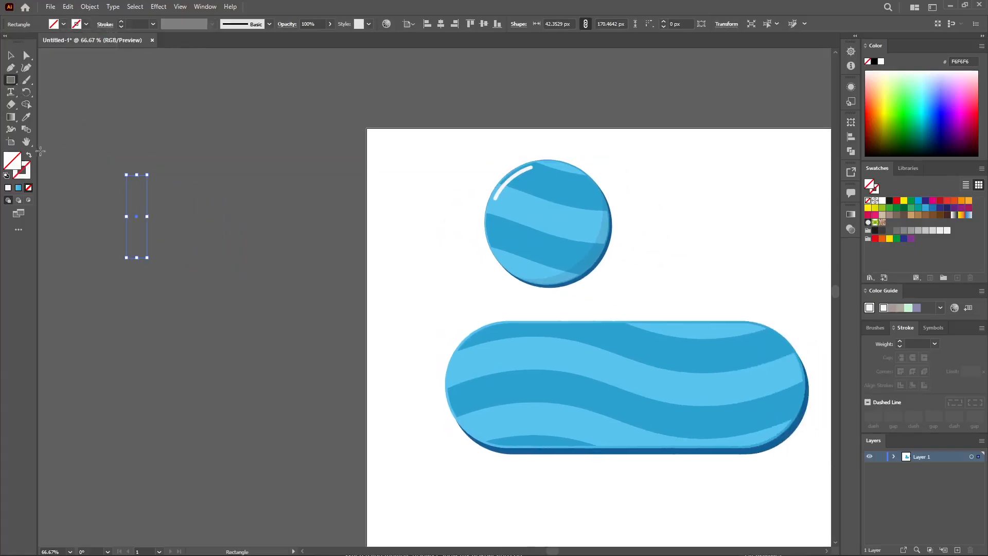
left_click(29, 119)
left_click(711, 263)
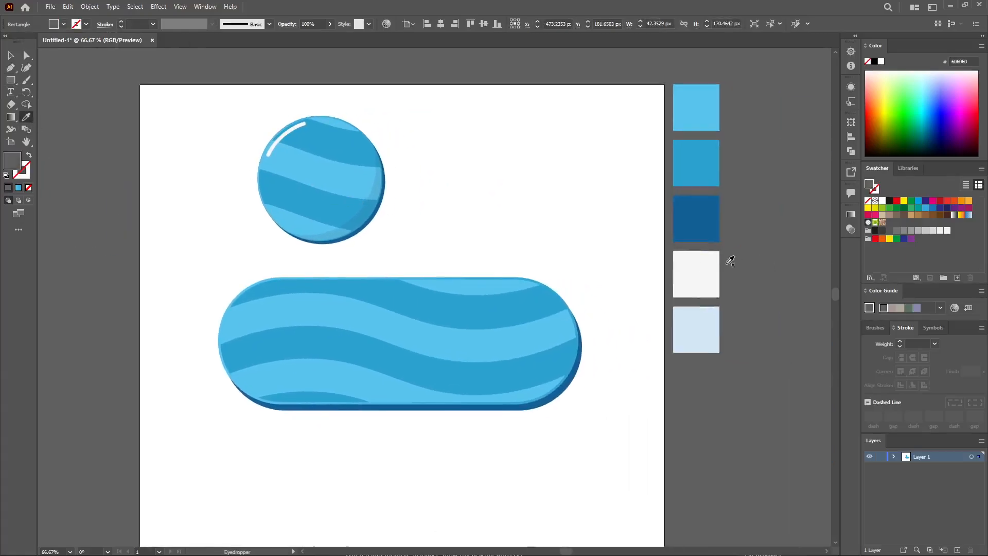
left_click_drag(106, 198, 468, 284)
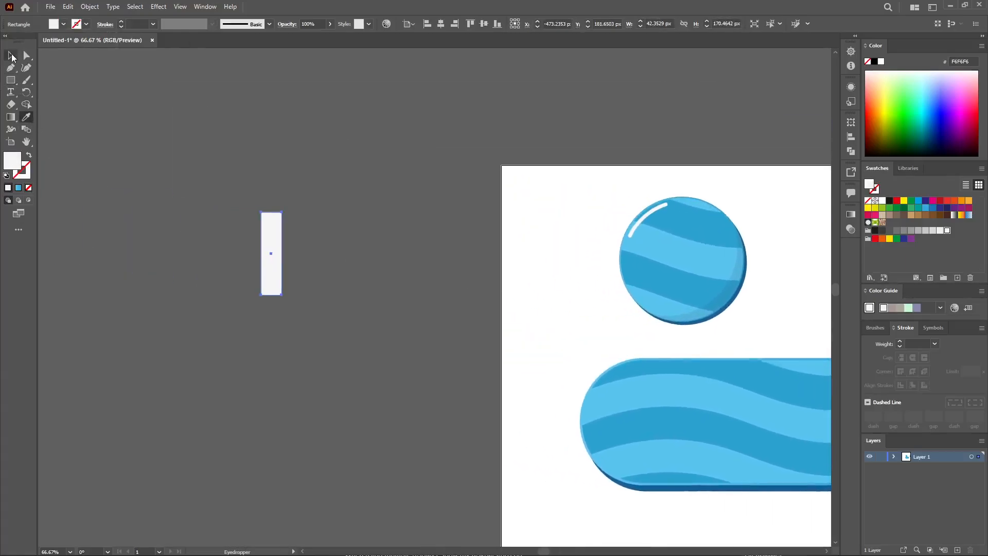
Narrow the near-white rectangle to about 37 px and move it closer to the artboard
left_click(11, 55)
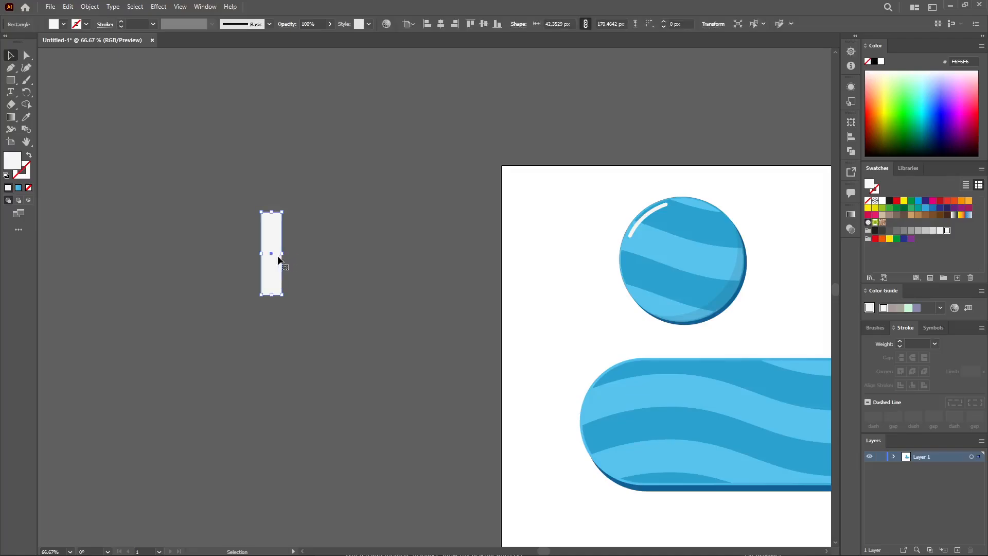
left_click_drag(283, 254, 280, 255)
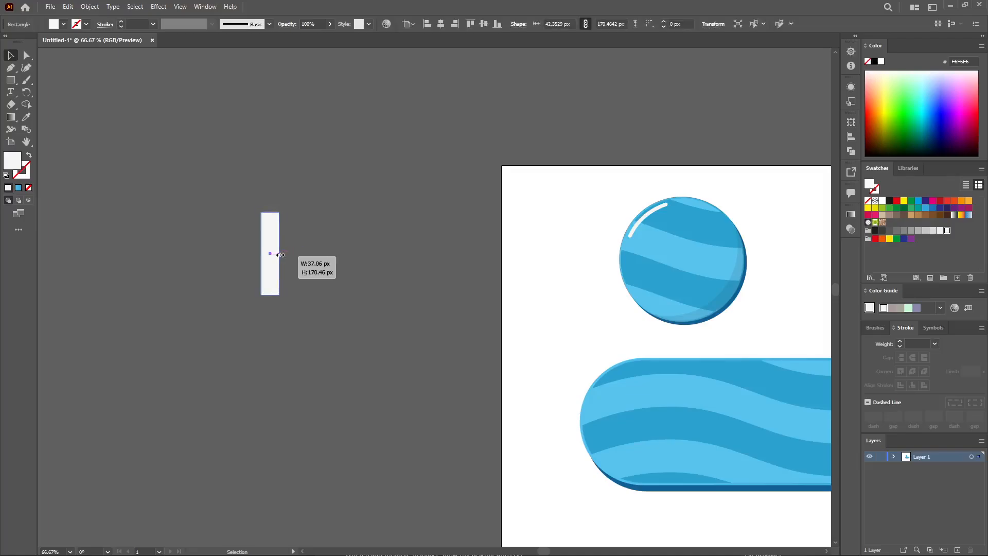
left_click(308, 253)
key("ctrl+1")
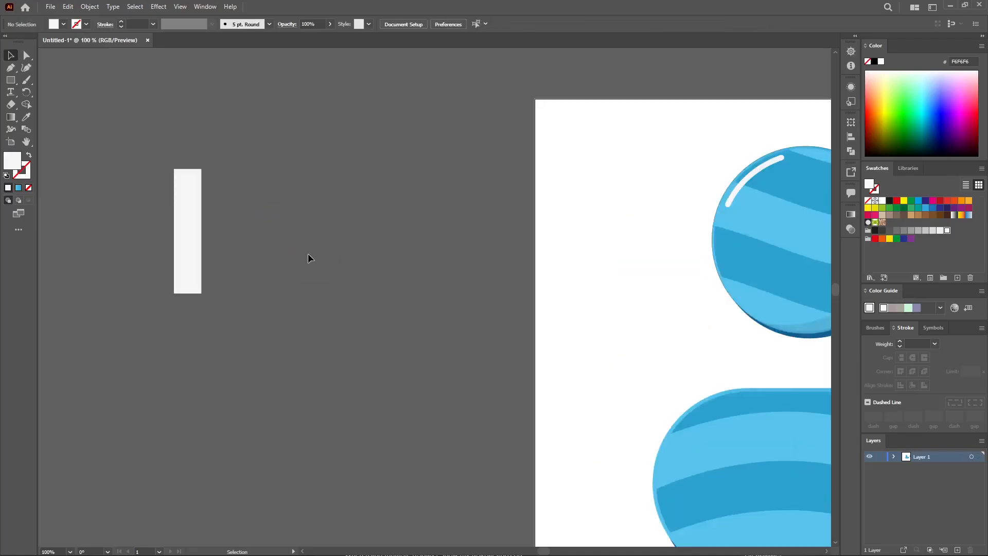
left_click_drag(196, 261, 302, 273)
Duplicate the rectangle in place and rotate one of the two bars to 45°
left_click(300, 283)
left_click(360, 280)
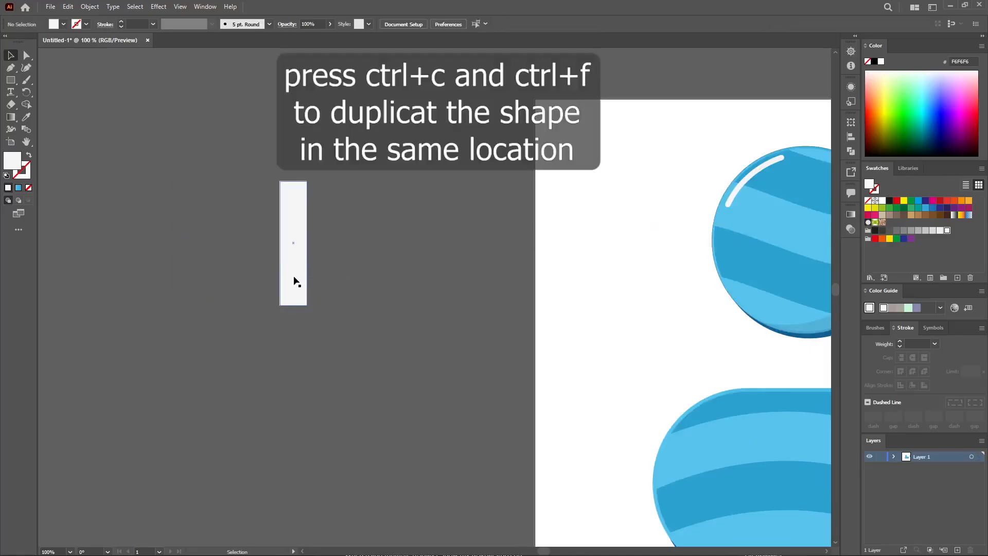
left_click(296, 281)
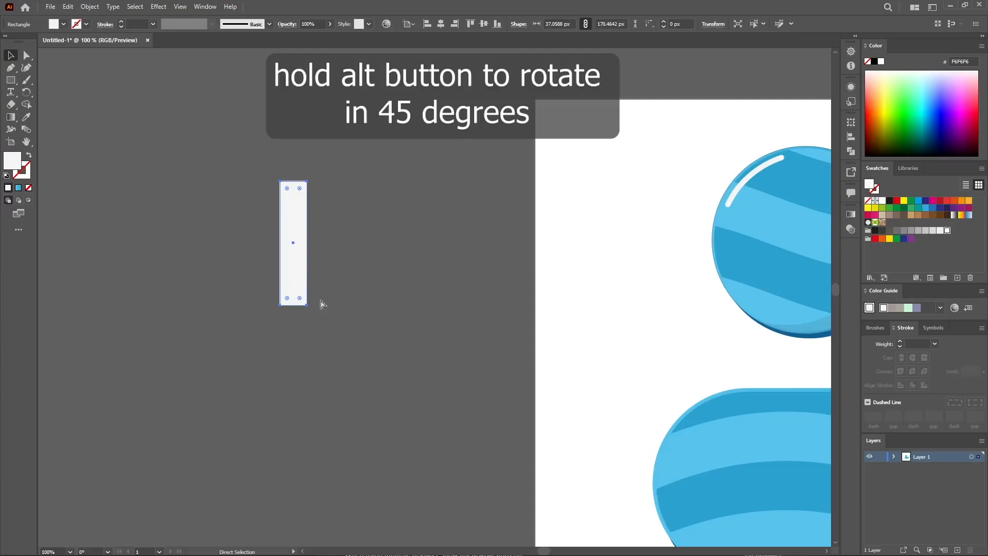
left_click_drag(311, 311, 354, 298)
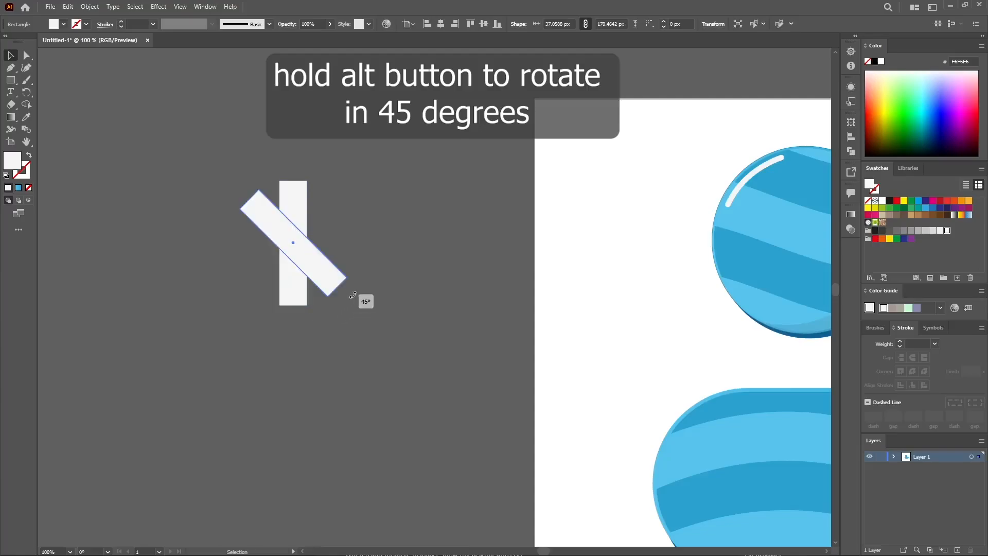
left_click(360, 301)
Duplicate the upright bar in place twice more, rotating one bar to 315° and another to 90° to form an eight-armed star
left_click(296, 293)
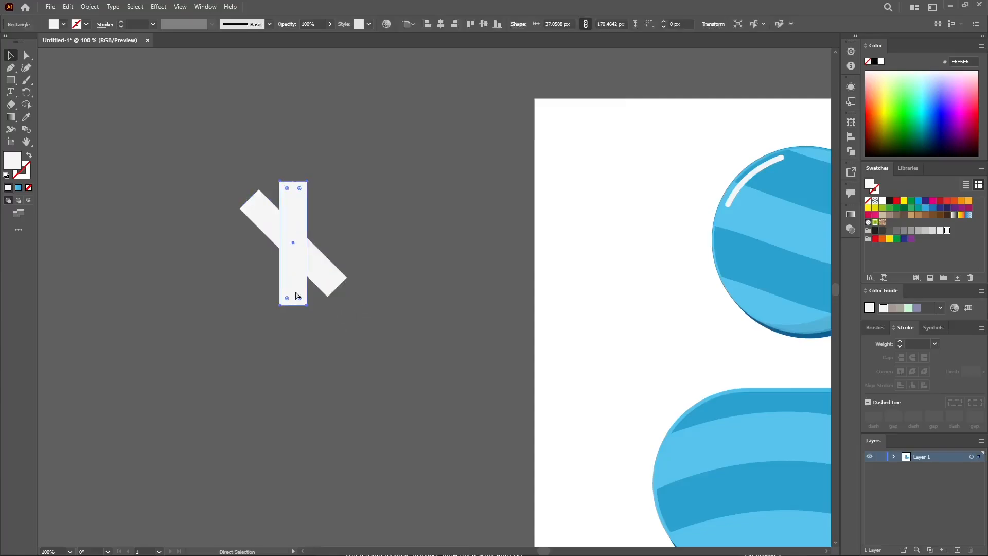
left_click_drag(317, 315, 249, 311)
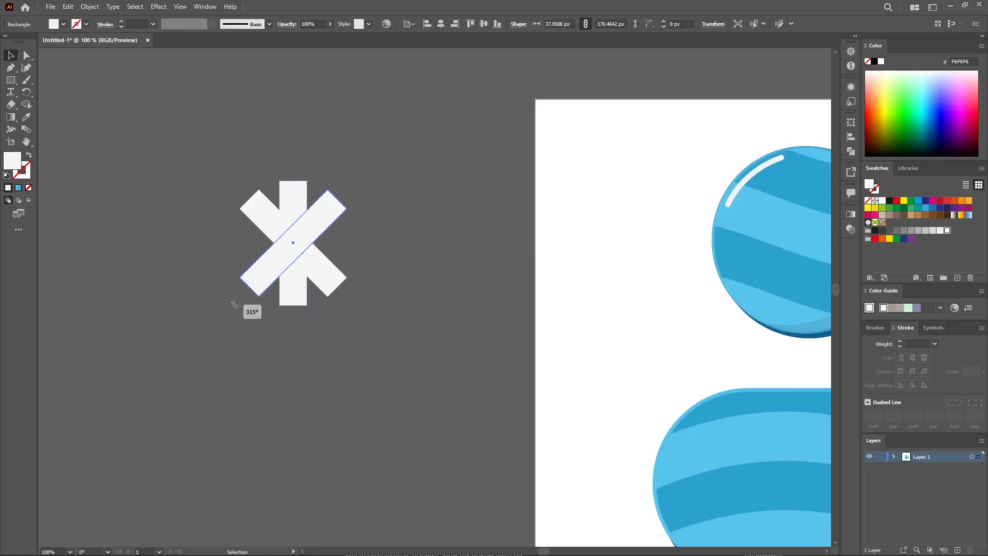
left_click(346, 353)
left_click(303, 294)
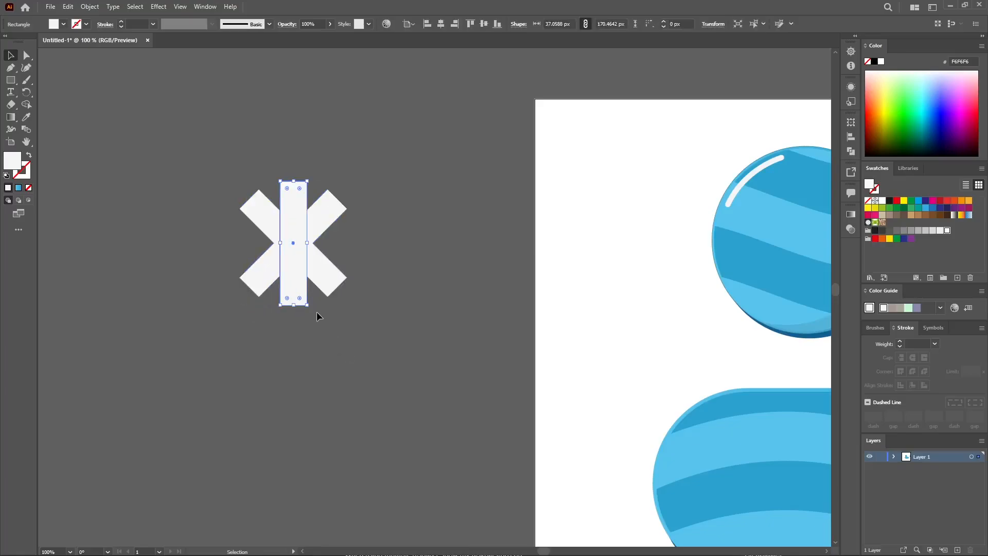
left_click_drag(313, 309, 394, 229)
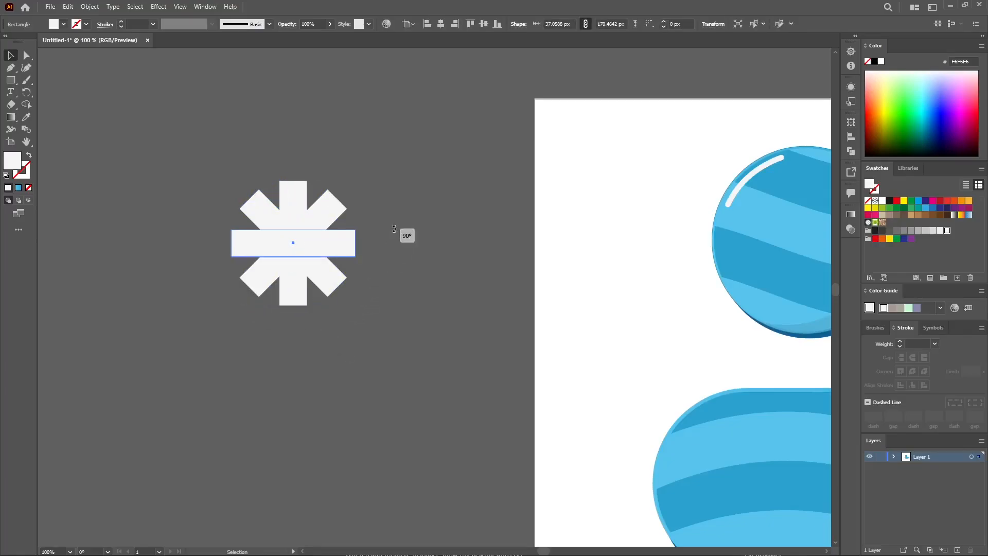
left_click(416, 274)
Draw a circle about 52 px in diameter over the center of the eight-armed star
left_click_drag(10, 80, 46, 91)
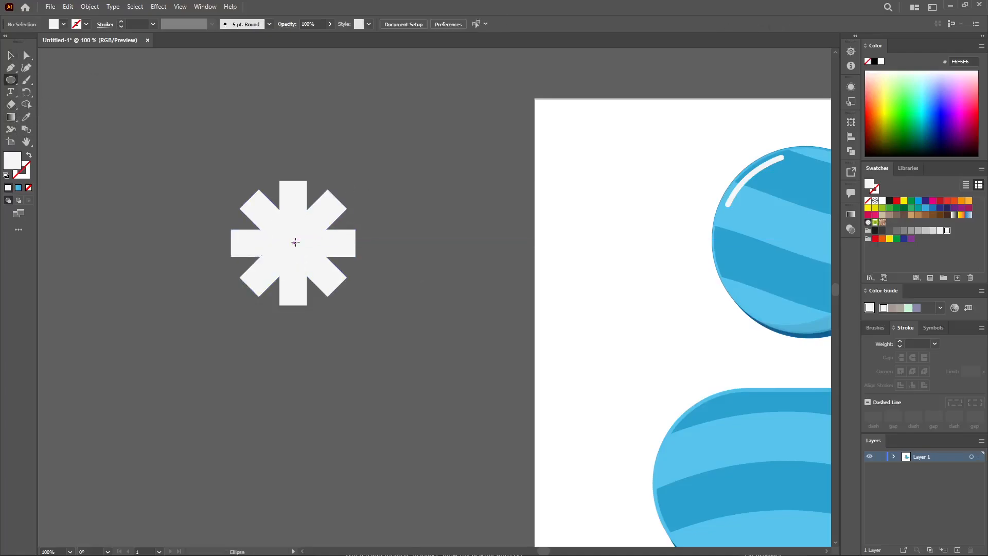
left_click_drag(293, 241, 301, 259)
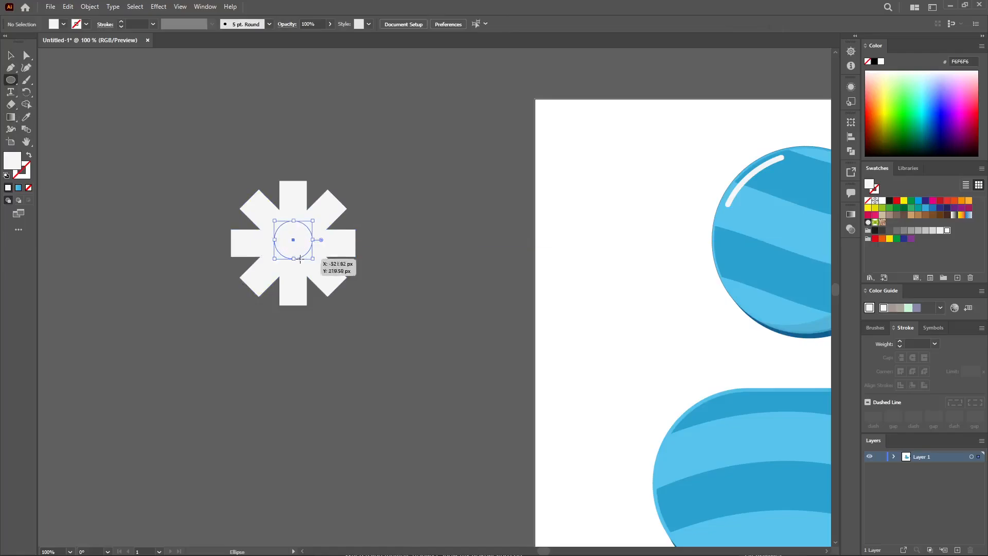
key("v")
left_click_drag(389, 167, 164, 302)
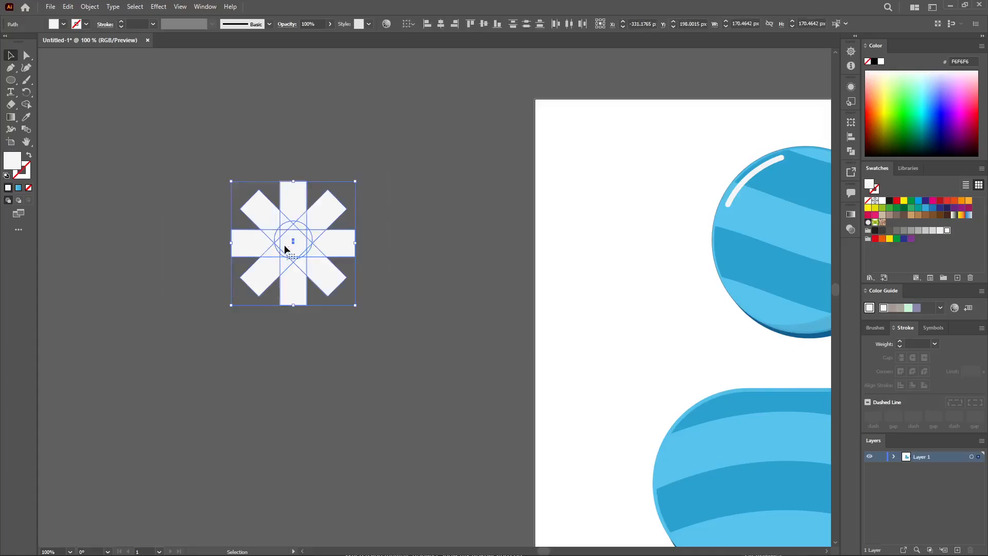
left_click(381, 235)
Move the small circle aside and slightly round the outer corners of all four crossed bars
left_click_drag(311, 251, 419, 253)
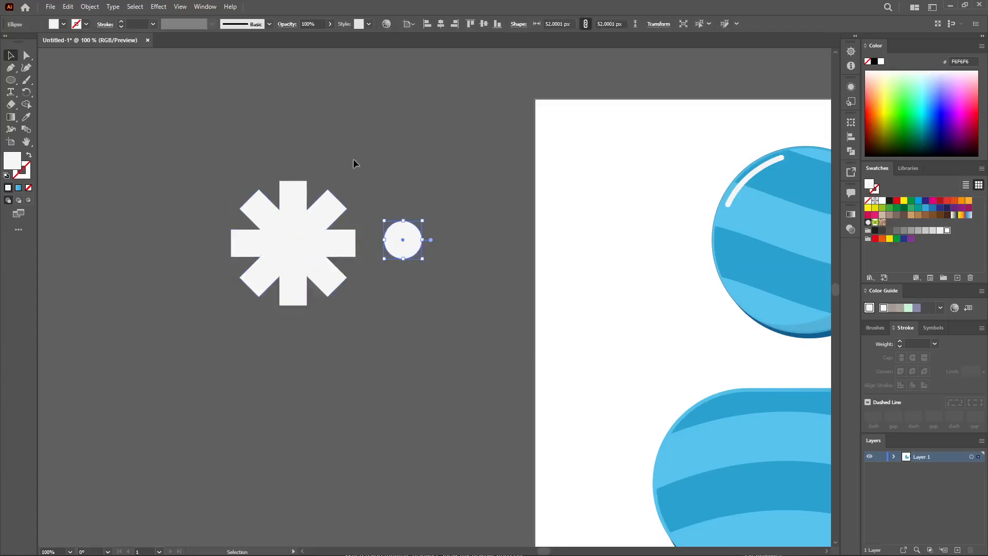
left_click_drag(208, 298, 207, 299)
left_click(23, 53)
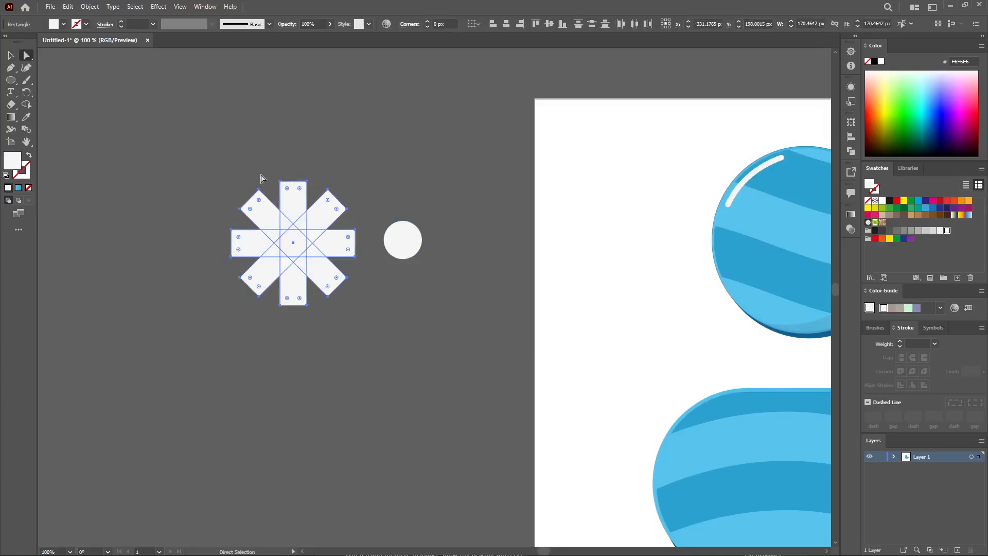
mouse_move(298, 193)
left_mouse_down()
mouse_move(297, 204)
mouse_move(300, 189)
left_mouse_up()
left_click(10, 55)
left_click(236, 120)
Return the small circle to the star's center and center-align it vertically with the bars
left_click_drag(411, 251, 305, 247)
left_click_drag(419, 177, 292, 263)
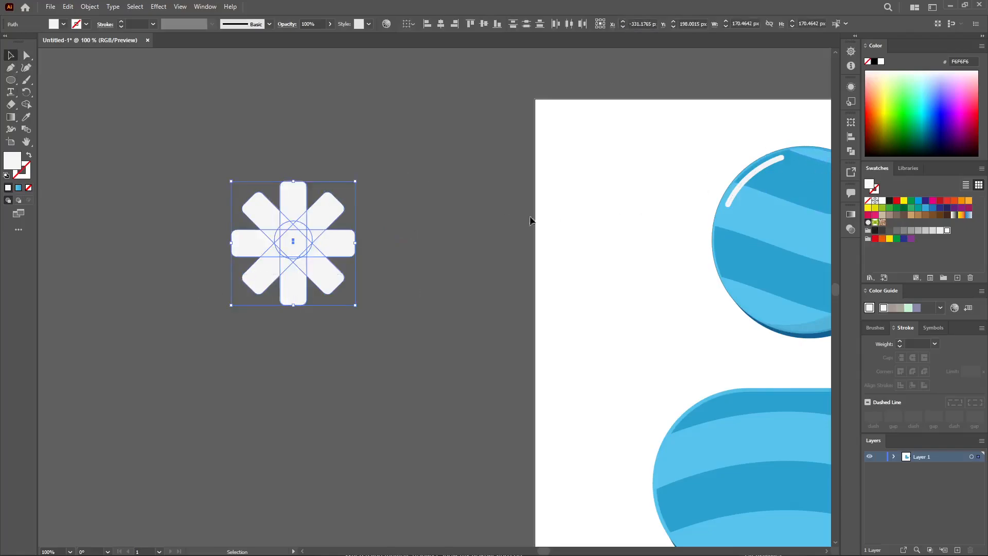
left_click(850, 137)
left_click(808, 148)
left_click(454, 243)
Cut the circular area out of the star's center with the Shape Builder tool
left_click_drag(415, 182, 184, 321)
left_click(27, 106)
key("ctrl+equal")
key("ctrl+equal")
key("ctrl+equal")
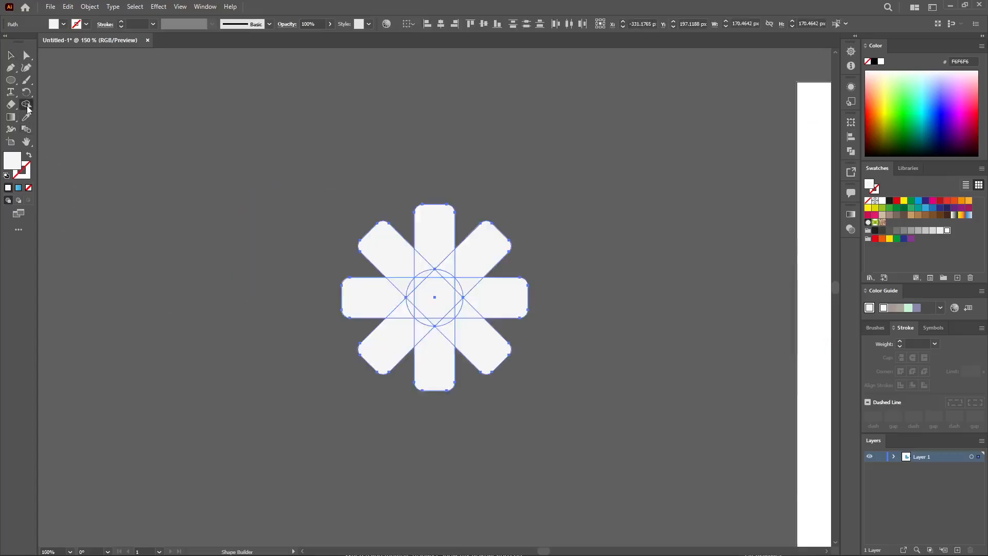
mouse_move(442, 331)
left_mouse_down()
mouse_move(450, 333)
mouse_move(392, 315)
mouse_move(382, 287)
mouse_move(392, 302)
mouse_move(425, 249)
mouse_move(471, 275)
mouse_move(479, 322)
mouse_move(463, 326)
left_mouse_up()
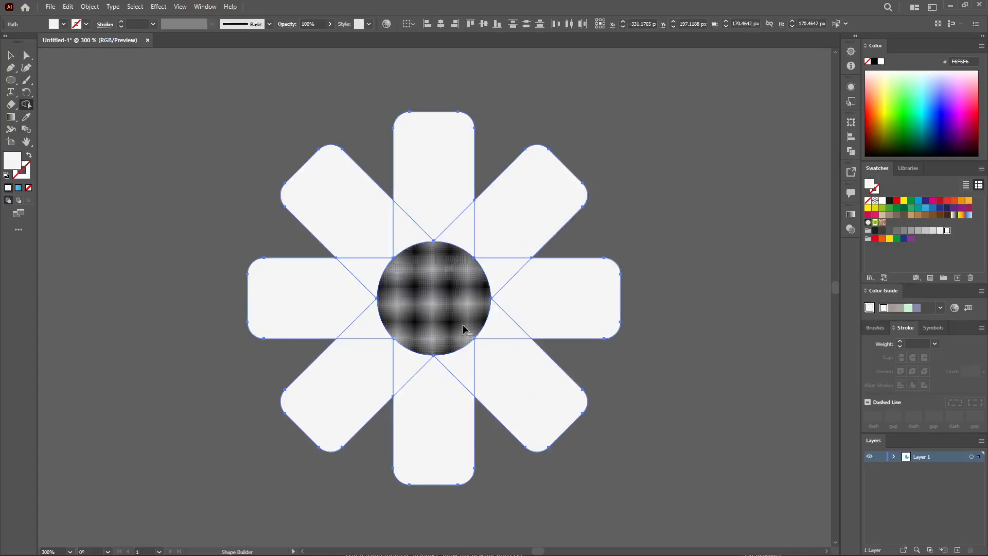
left_click(11, 55)
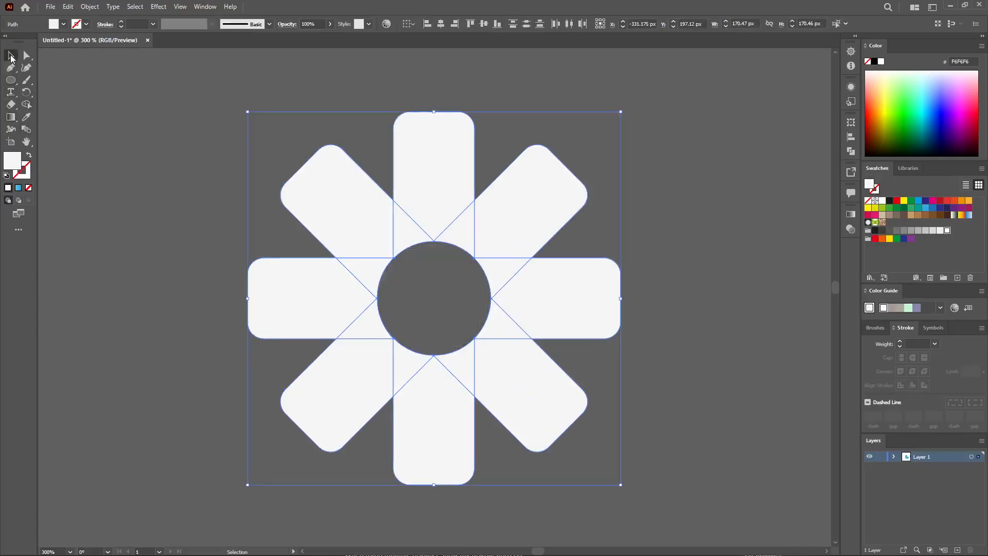
Unite the remaining star pieces into a single gear shape with the Pathfinder
left_click(849, 152)
left_click(731, 146)
left_click(821, 118)
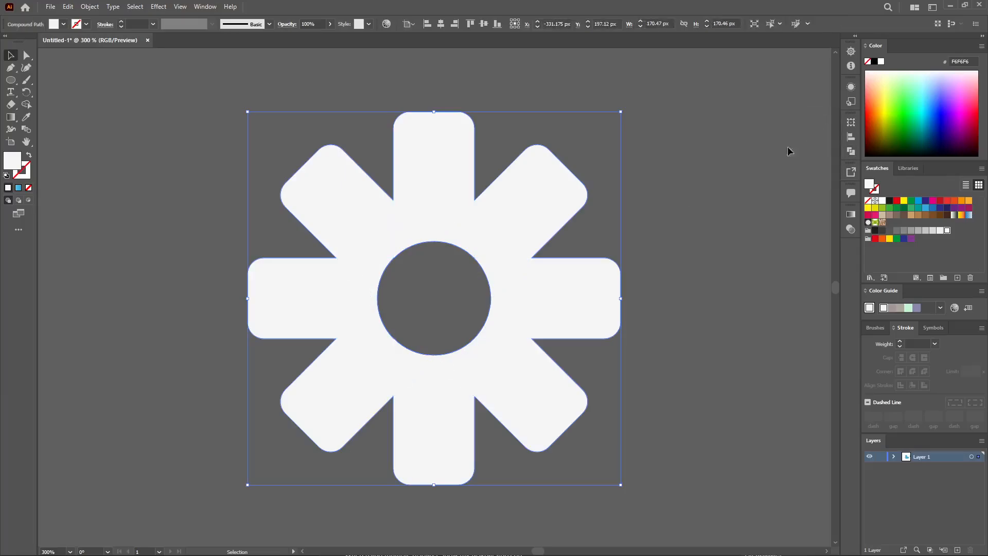
left_click(699, 220)
key("ctrl+minus")
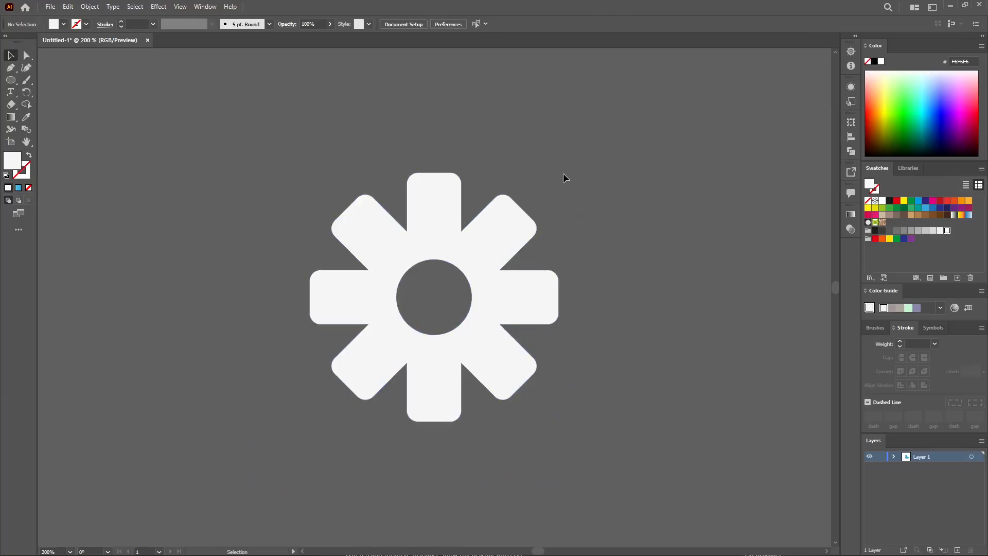
Draw a near-white square about 148 px on each side beside the gear
key("ctrl+plus")
key("ctrl+minus")
key("ctrl+minus")
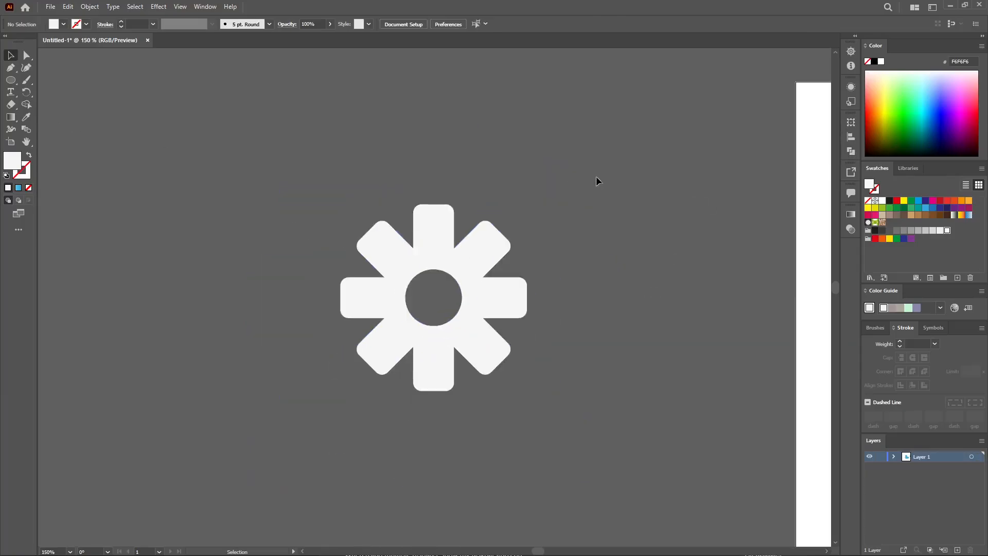
left_click_drag(591, 175, 490, 150)
left_click_drag(11, 80, 61, 102)
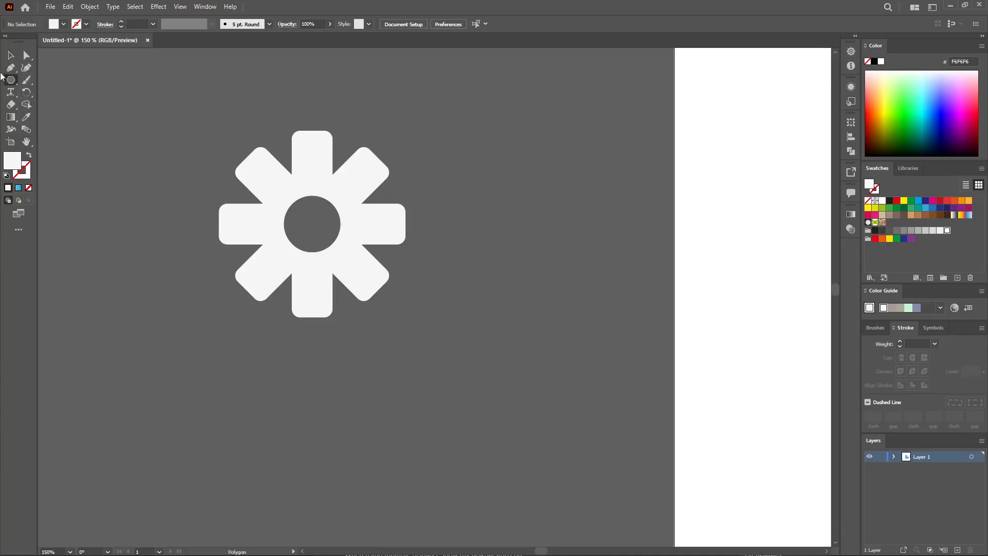
left_click_drag(10, 80, 44, 81)
left_click_drag(539, 225, 622, 304)
Turn the square into a play triangle by deleting its upper-right corner and raising the lower-right corner to mid-height
left_click(10, 68)
left_click(621, 144)
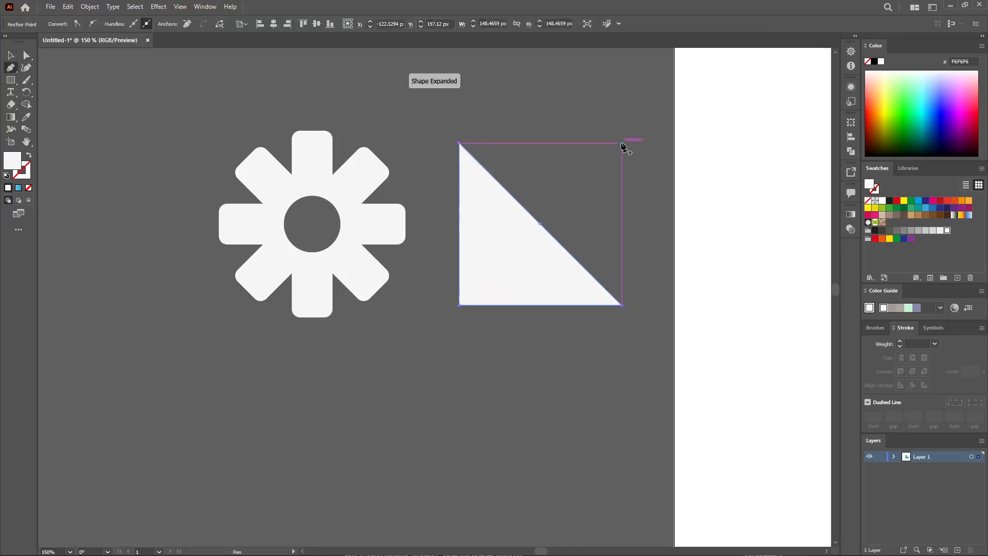
left_click(26, 55)
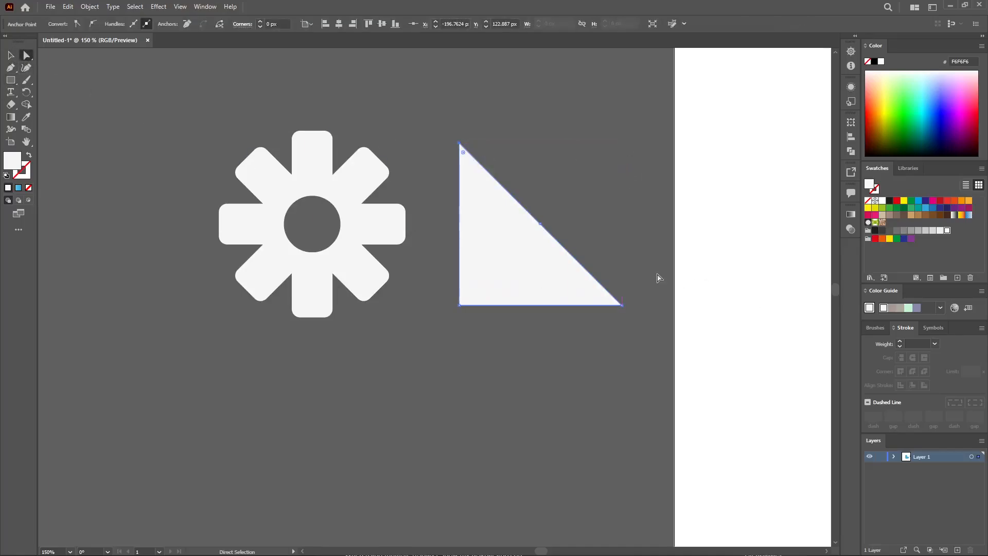
left_click_drag(624, 308, 631, 228)
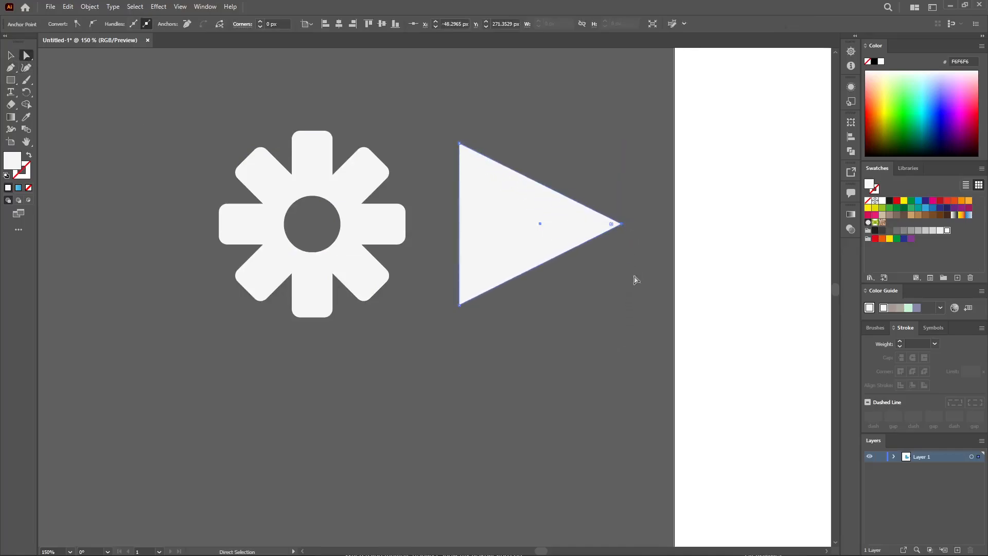
left_click(633, 242)
left_click(622, 227)
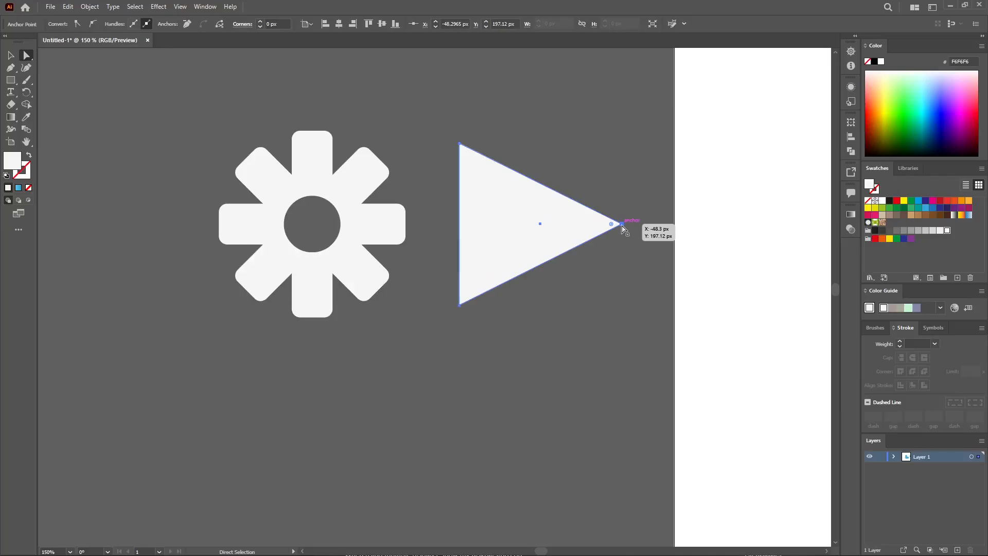
left_click(624, 256)
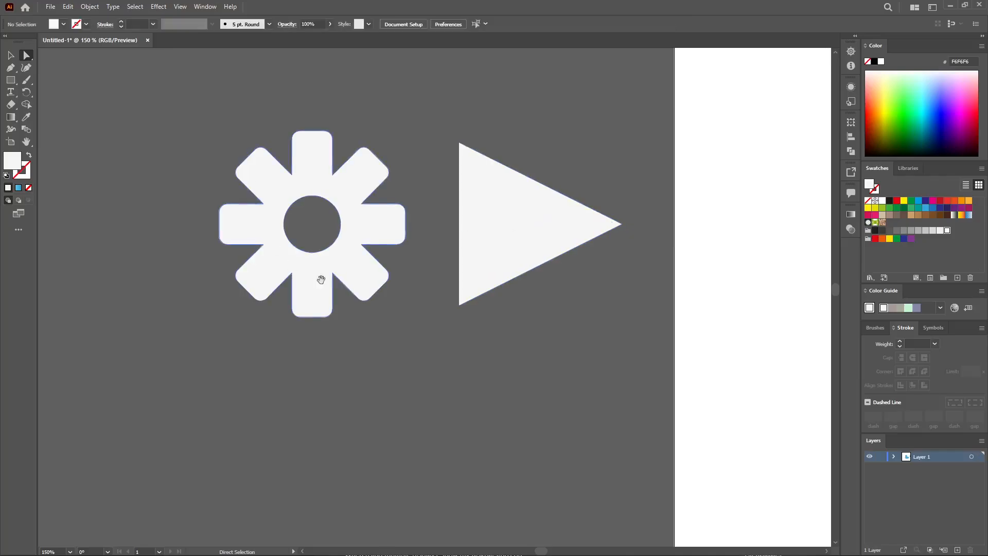
Move the gear farther to the left, away from the play triangle
scroll(324, 282, "left", 2)
key("v")
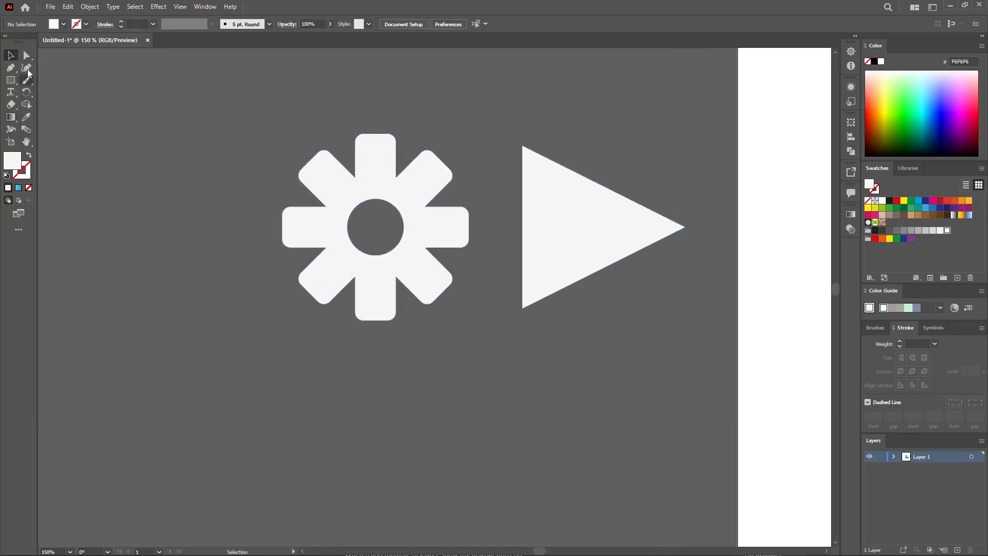
left_click_drag(432, 227, 248, 281)
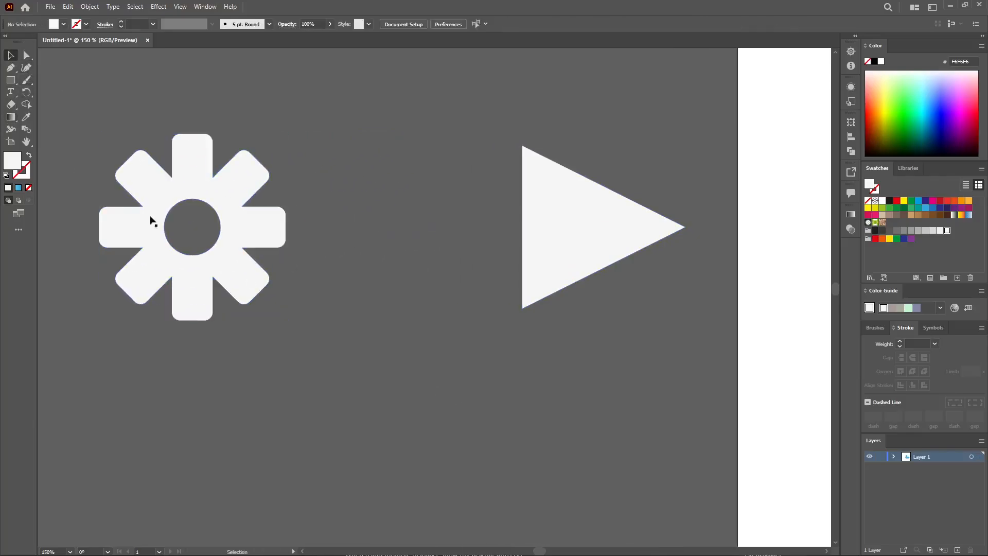
left_click(26, 68)
scroll(368, 316, "left", 2)
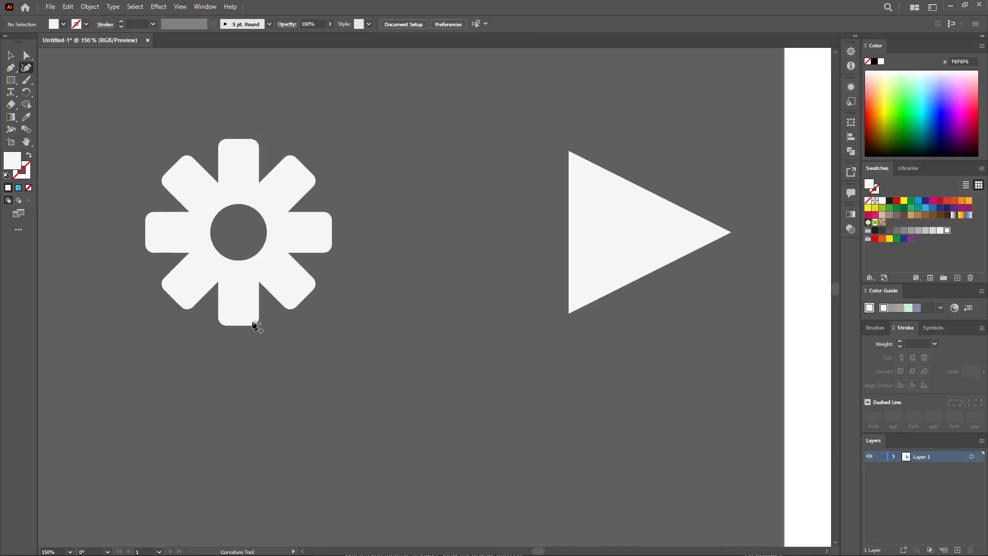
left_click(131, 316)
left_click(387, 240)
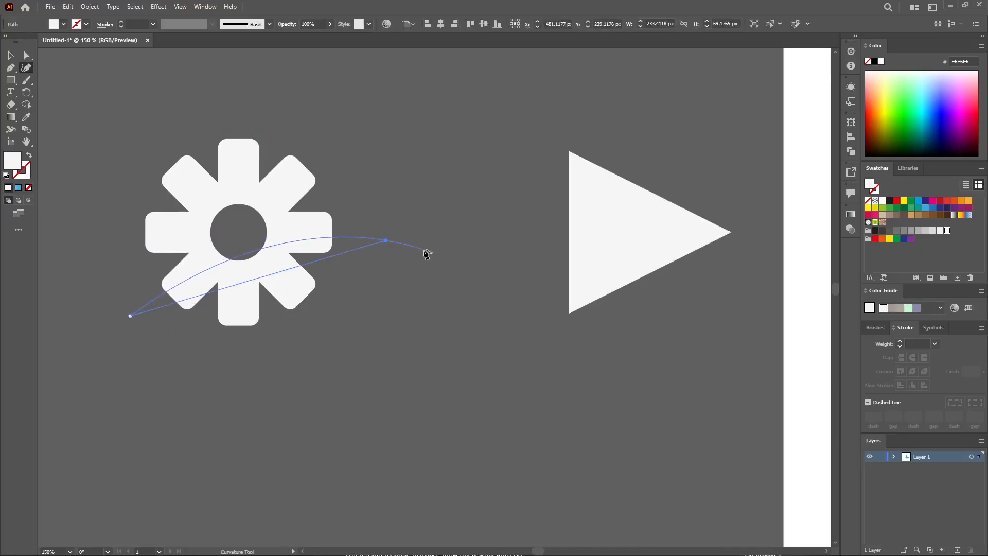
key("Escape")
key("v")
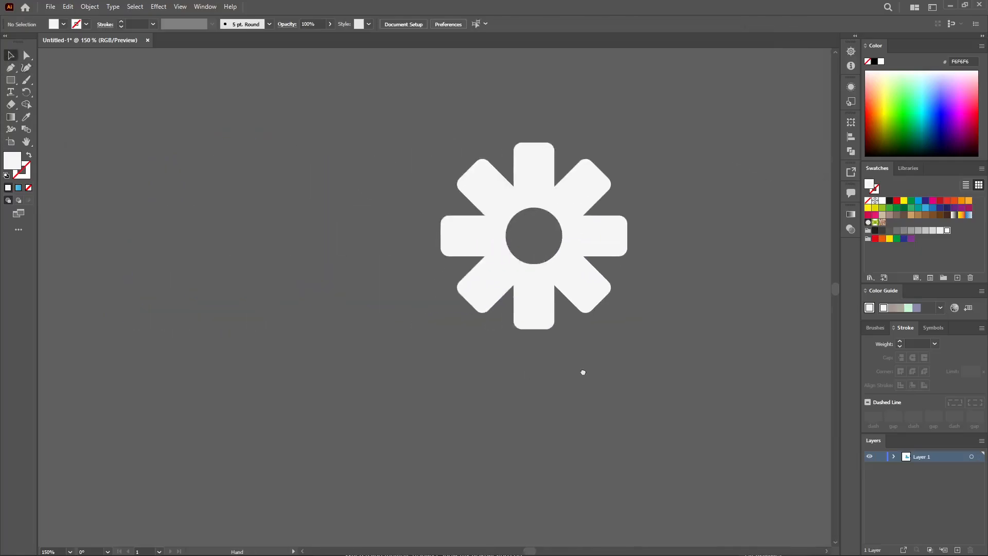
Place a duplicate of the gear to the left of the original
left_click_drag(605, 240, 357, 247)
left_click(51, 140)
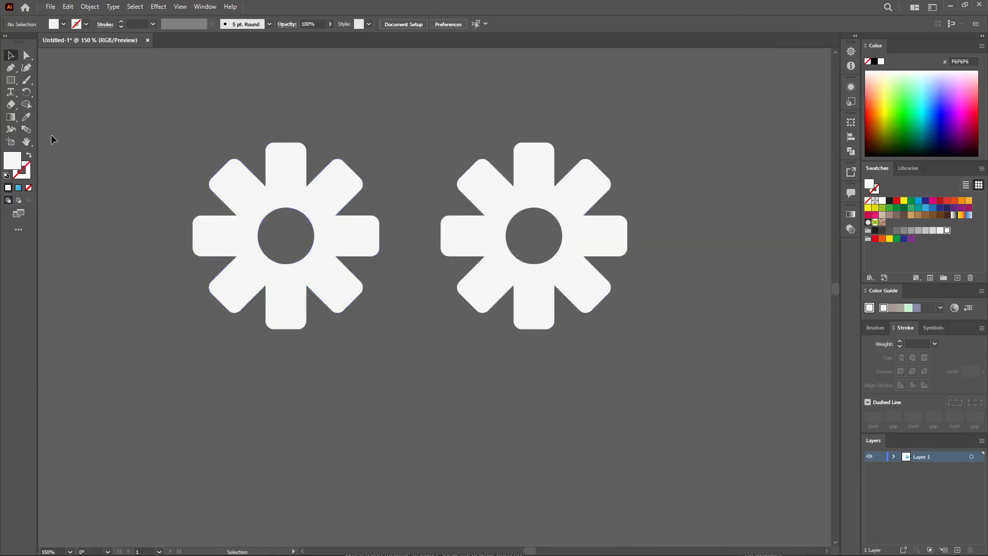
left_click(26, 67)
left_click(198, 304)
left_click(396, 246)
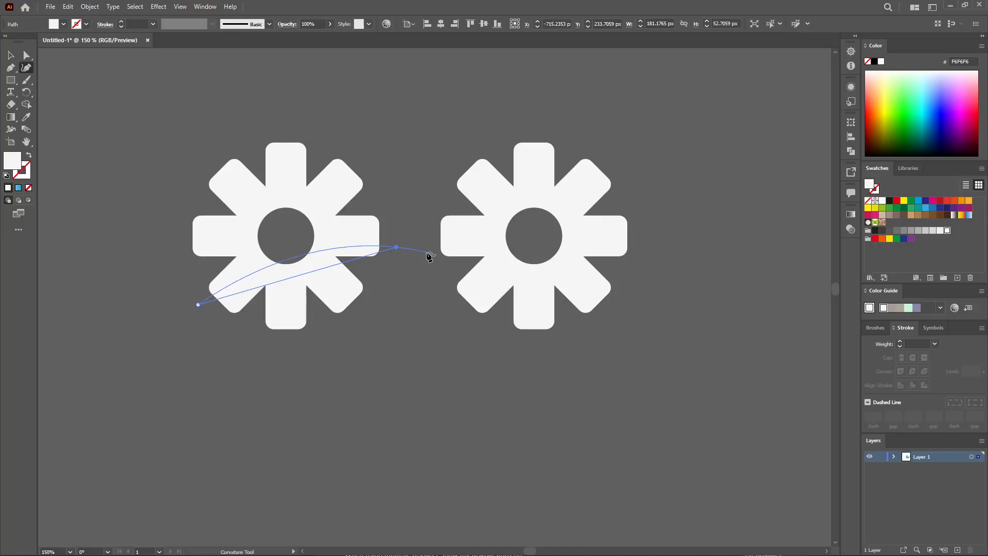
key("Escape")
Draw an arched curve about 231 px wide from below-left of the gear copy past its right tooth, with no fill
left_click(170, 348)
left_click(399, 241)
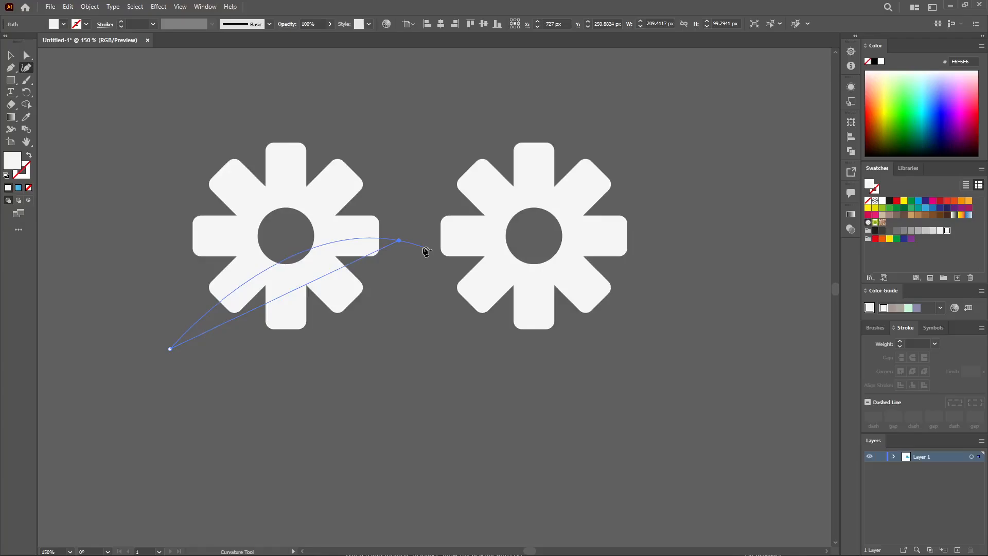
left_click(423, 242)
key("v")
left_click(63, 25)
left_click(6, 41)
left_click(125, 135)
Remove the part of the gear copy above the curve with the Shape Builder tool
left_click_drag(137, 127, 330, 370)
left_click(27, 105)
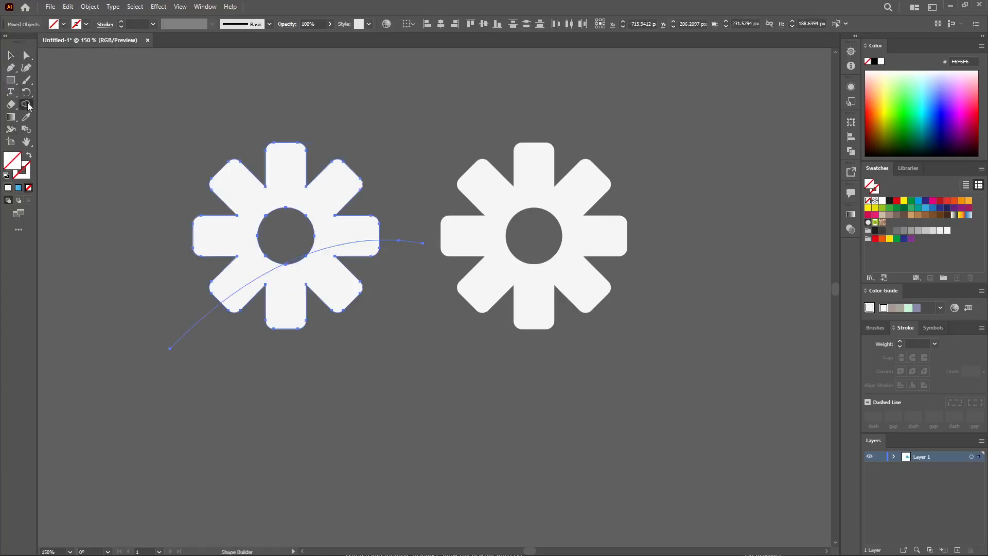
left_click(317, 201, "alt")
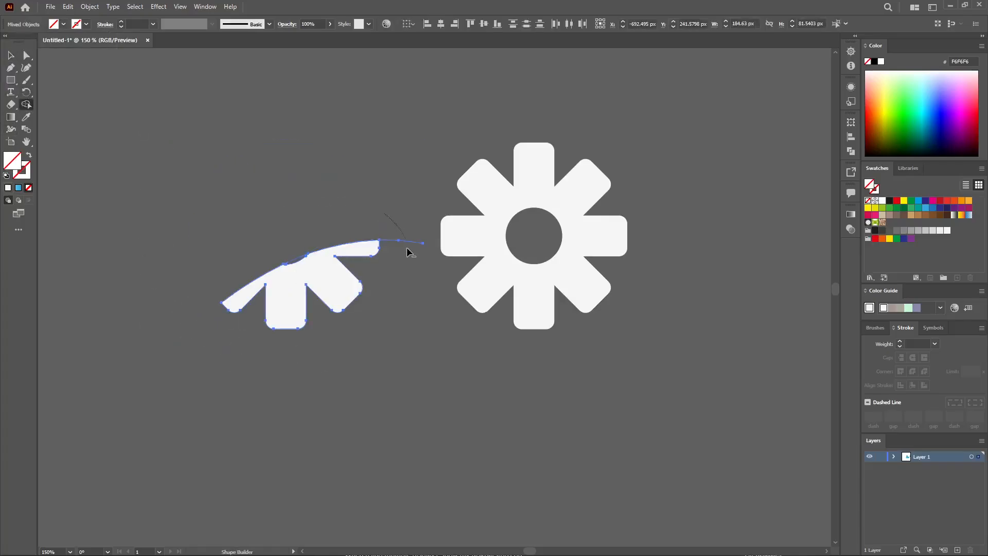
left_click(14, 57)
left_click(326, 213)
Recolor the remaining lower gear piece with the pale blue D3E7F4 palette square using the Eyedropper
left_click_drag(341, 262, 231, 200)
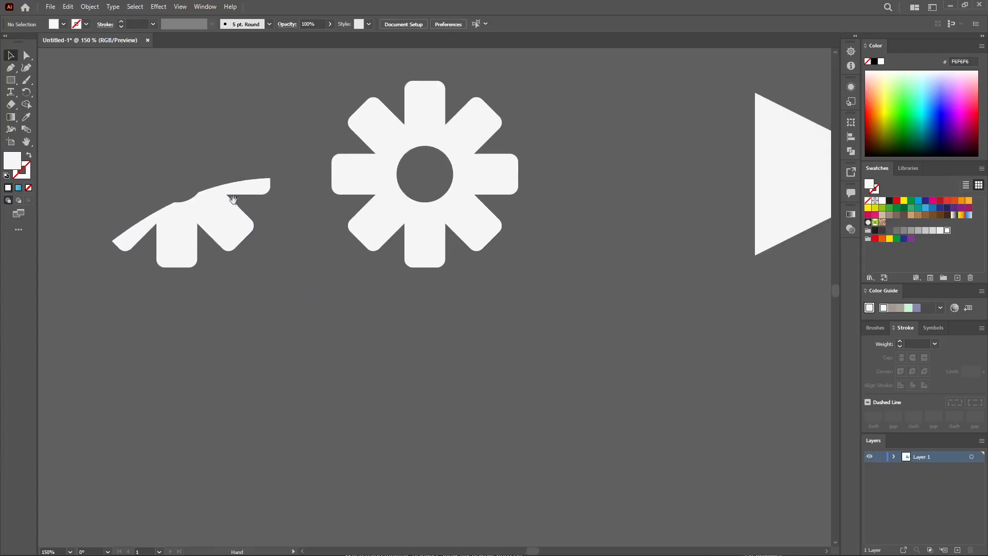
key("ctrl+minus")
key("ctrl+minus")
left_click_drag(378, 350, 206, 279)
key("ctrl+minus")
key("ctrl+minus")
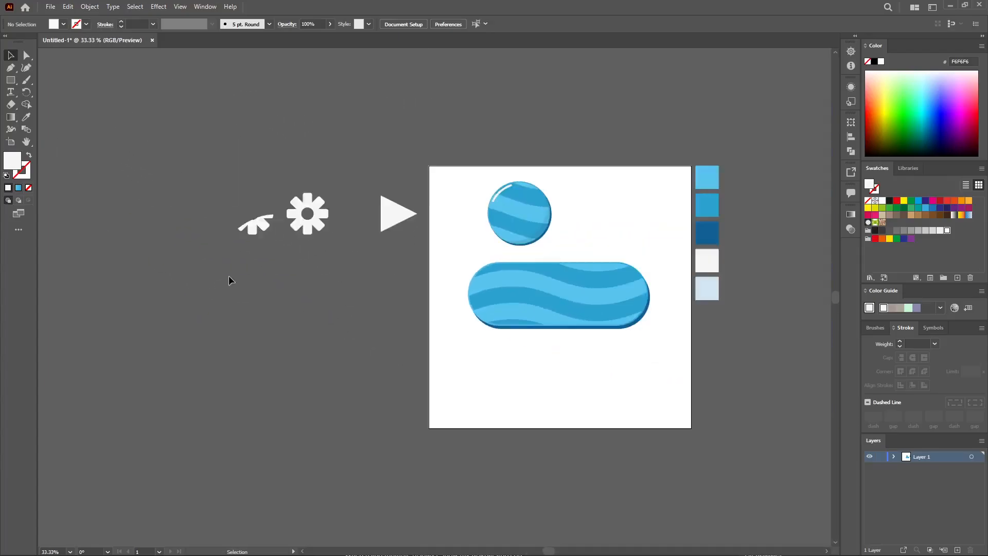
left_click(244, 230)
left_click(26, 117)
left_click(706, 282)
left_click(10, 55)
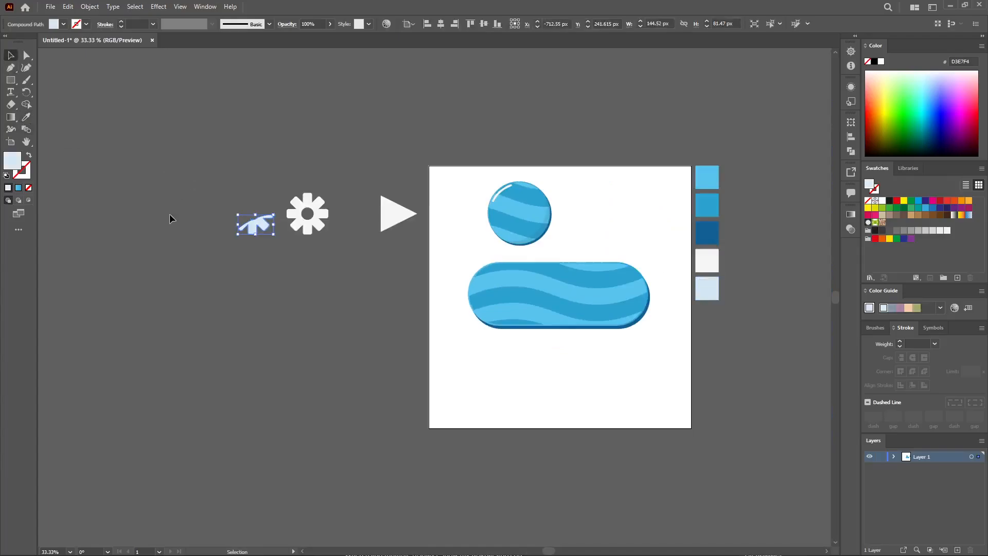
Move the pale blue piece onto the full gear, aligned with its lower teeth as shading
left_click(168, 214)
key("ctrl+plus")
key("ctrl+plus")
key("ctrl+plus")
left_click_drag(324, 303, 537, 418)
left_click_drag(142, 187, 306, 209)
left_click(329, 240)
left_click_drag(379, 284, 315, 337)
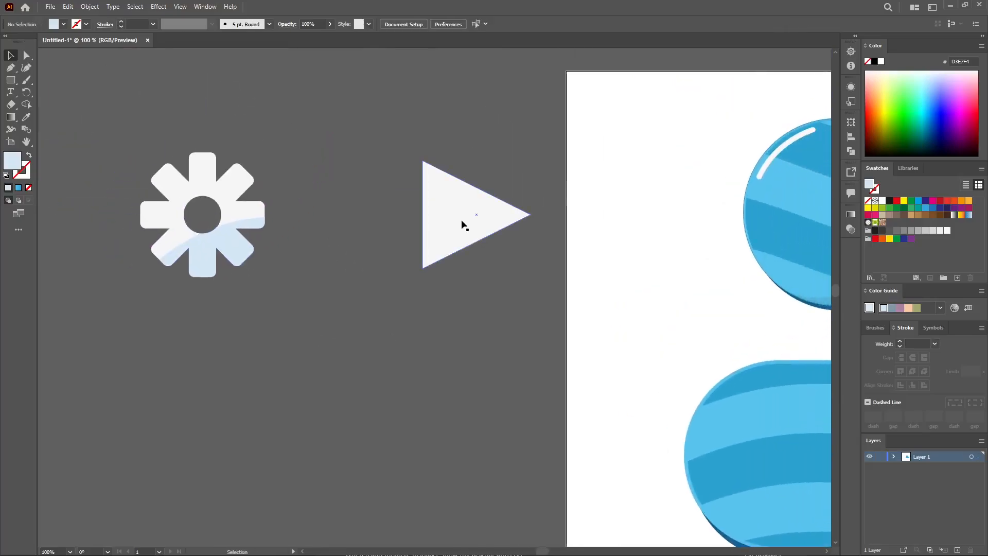
Duplicate the play triangle and draw an arched curve about 217 px wide and 77 px high across the left one's lower part
left_click_drag(481, 233, 371, 243)
left_click(28, 66)
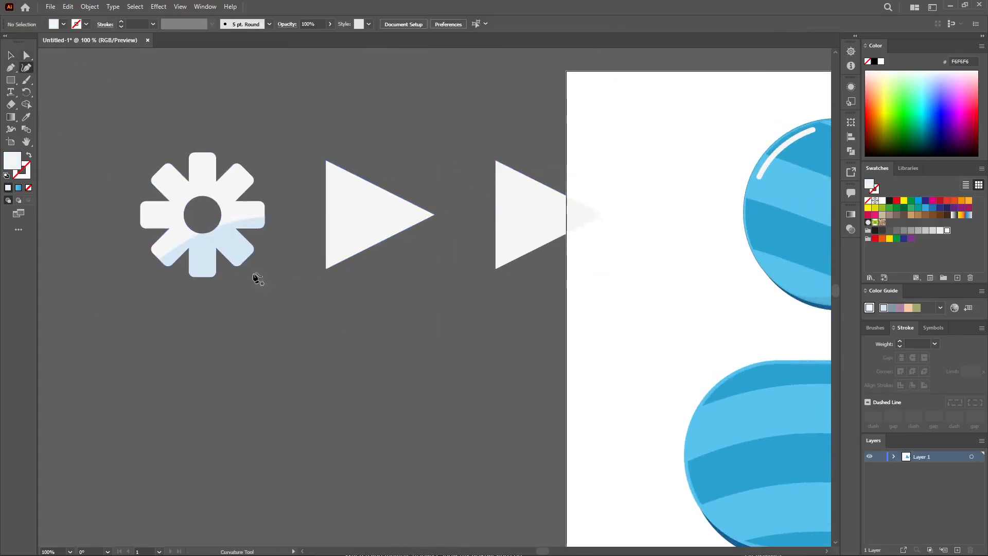
left_click(302, 272)
left_click(445, 219)
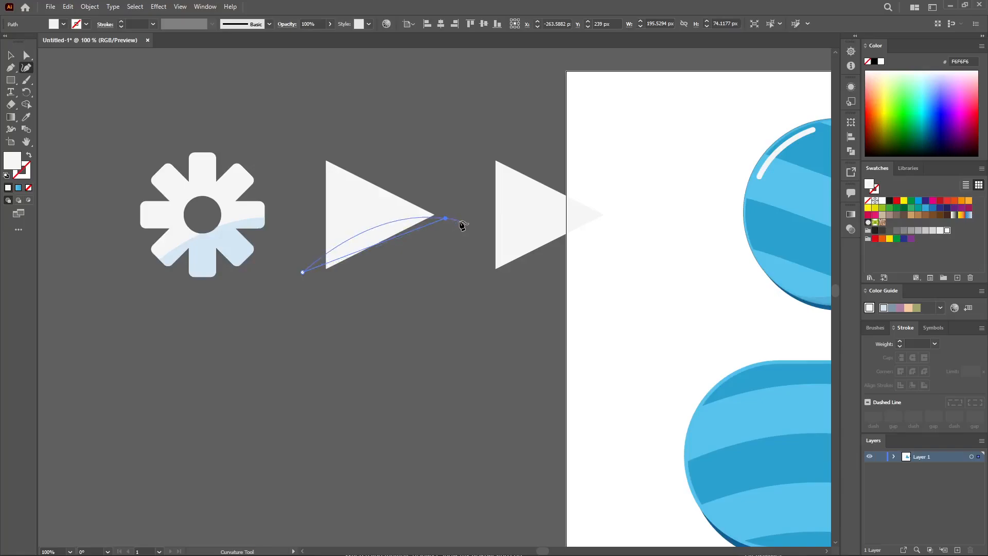
key("ctrl+z")
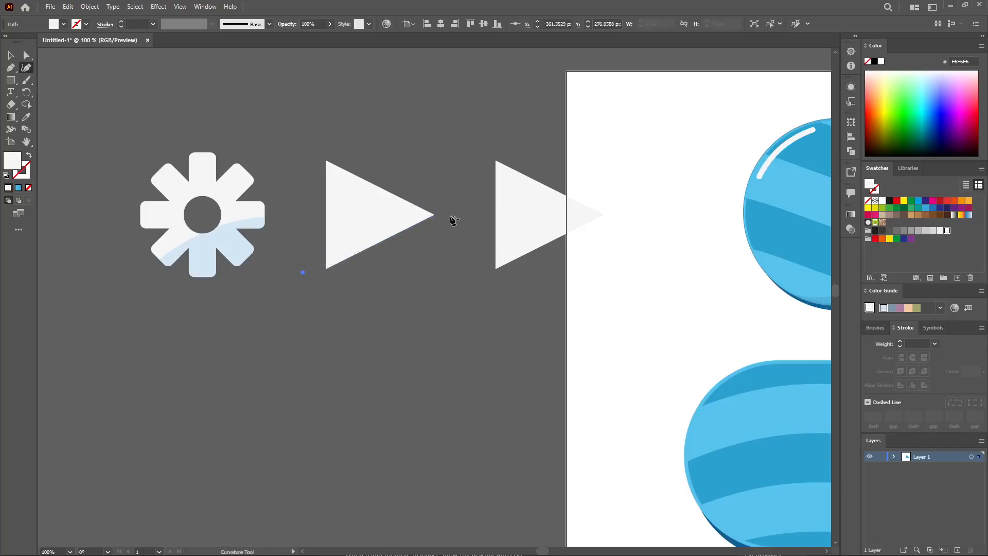
left_click(451, 216)
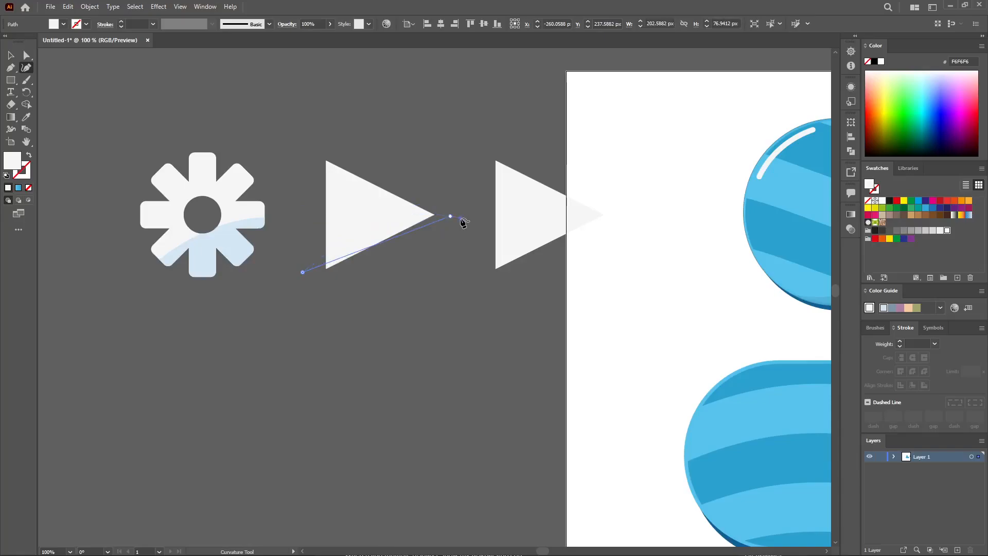
left_click(461, 218)
Remove the fill from the curve crossing the left triangle
left_click(10, 55)
left_click(64, 24)
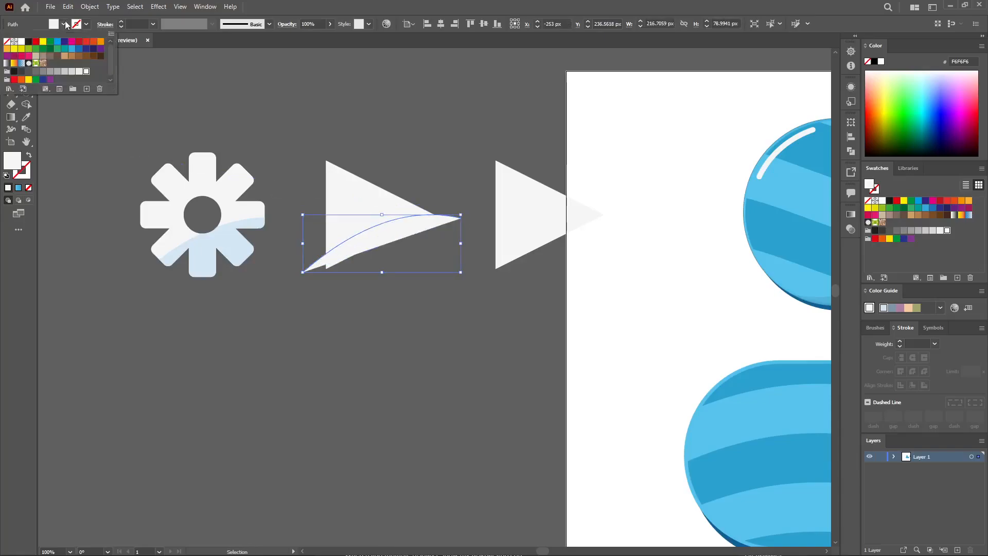
left_click(10, 41)
Remove the part of the left triangle above the curve with the Shape Builder tool
left_click_drag(421, 159, 298, 312)
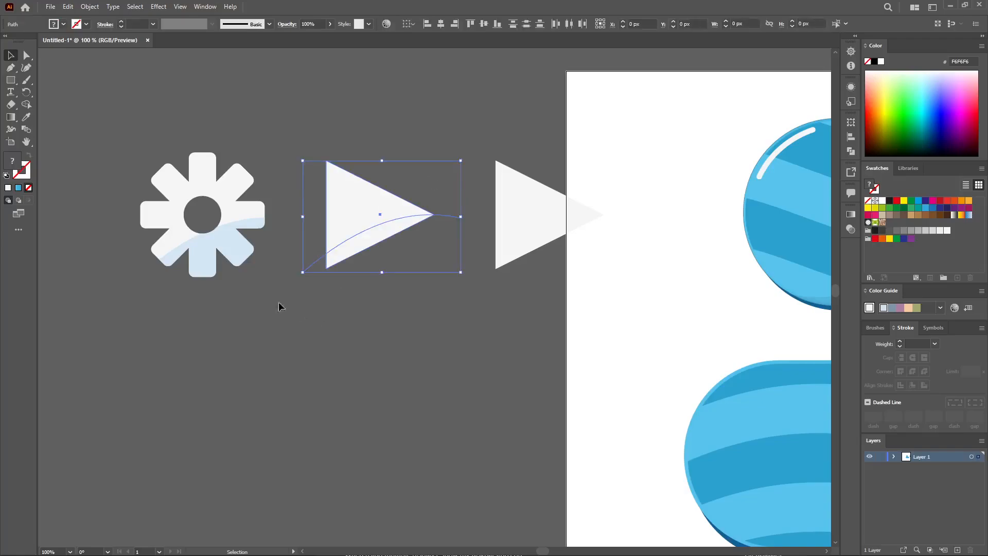
left_click(26, 104)
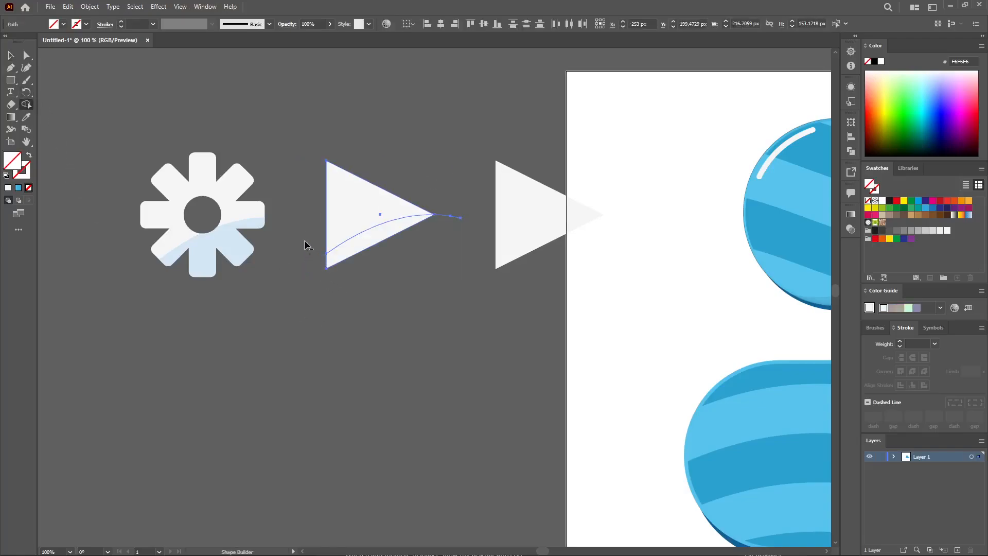
left_click(391, 203, "alt")
key("v")
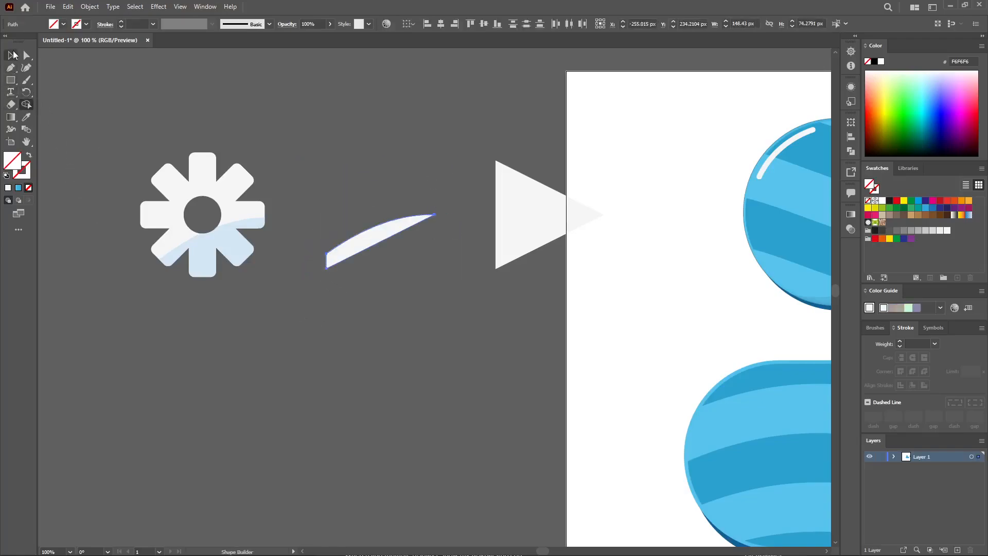
Recolor the remaining triangle sliver with the gear's pale blue shading using the Eyedropper
key("i")
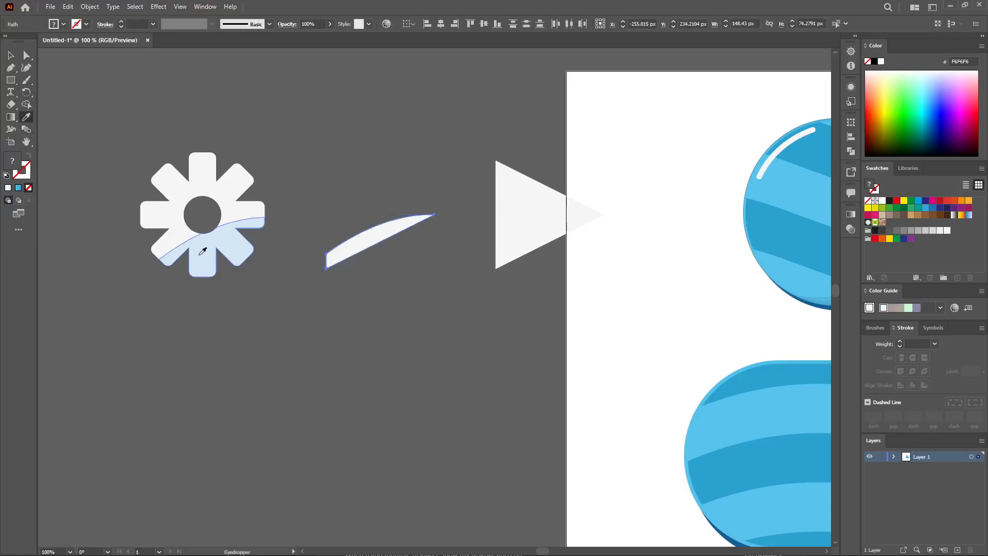
left_click(232, 236)
left_click(11, 55)
left_click(392, 162)
Align the pale blue sliver with the play triangle's lower edge as shading and group the two shapes
left_click_drag(382, 235, 516, 247)
key("ctrl+z")
left_click_drag(369, 253, 299, 288)
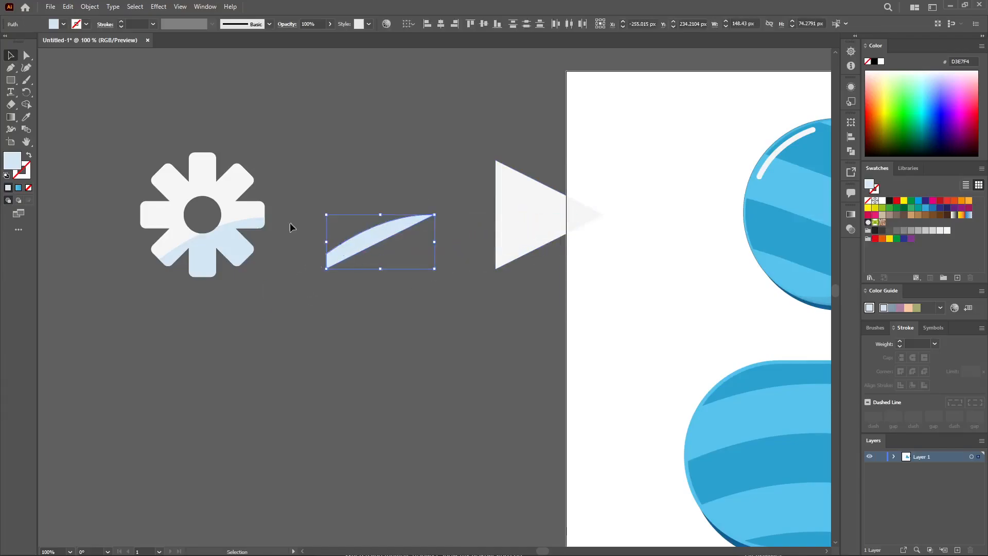
left_click_drag(373, 245, 543, 251)
left_click(534, 301)
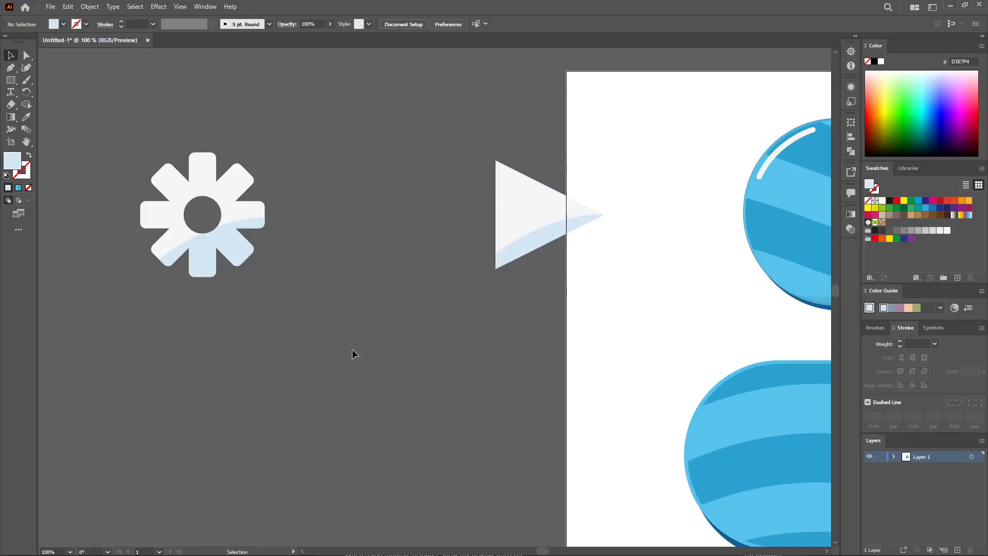
key("ctrl+minus")
right_click(489, 230)
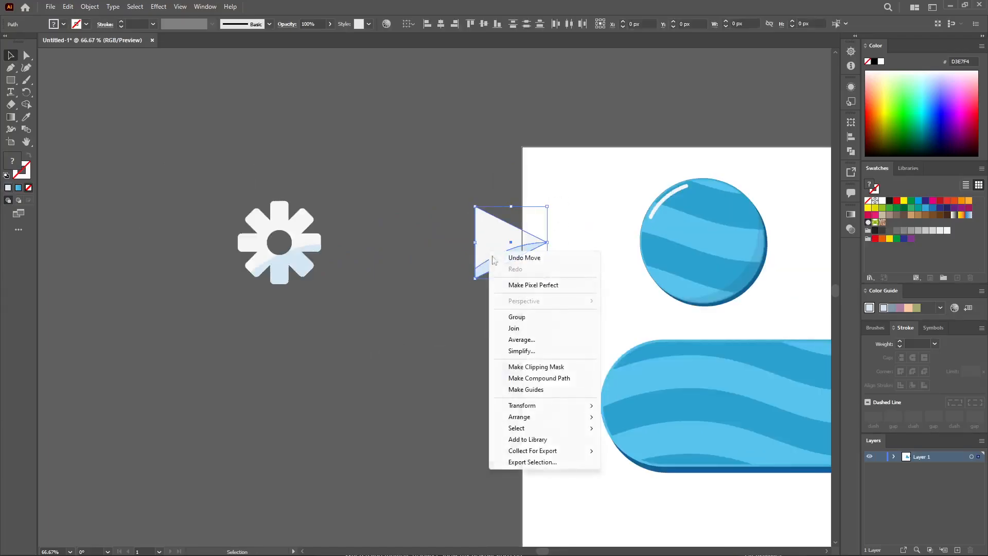
left_click(530, 317)
right_click(291, 268)
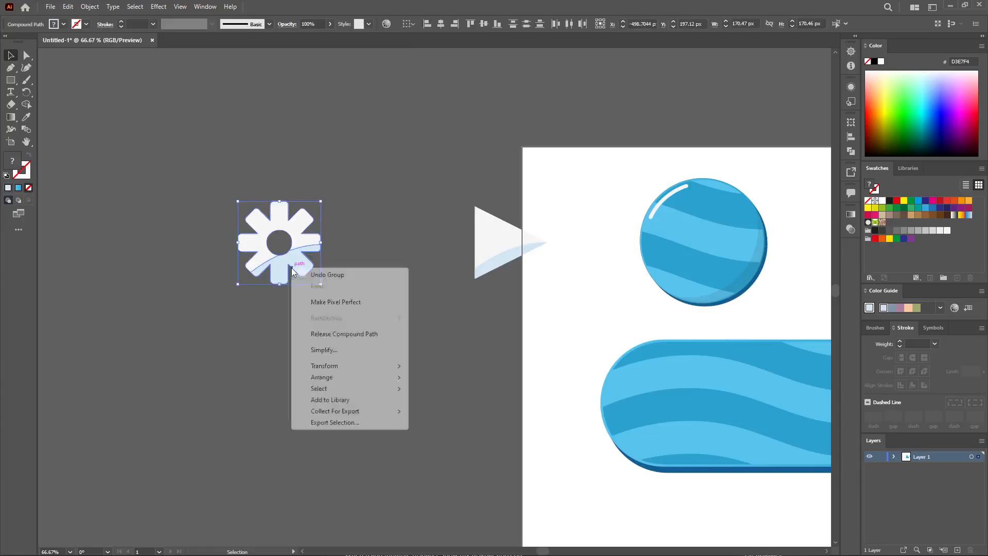
left_click(262, 343)
left_click_drag(294, 267, 303, 283)
key("ctrl+z")
Delete any leftover path to the left of the gear and group the gear with its pale blue shading
left_click_drag(203, 234, 284, 268)
left_click_drag(204, 195, 102, 366)
key("Delete")
left_click_drag(331, 201, 232, 309)
key("ctrl+g")
left_click(348, 365)
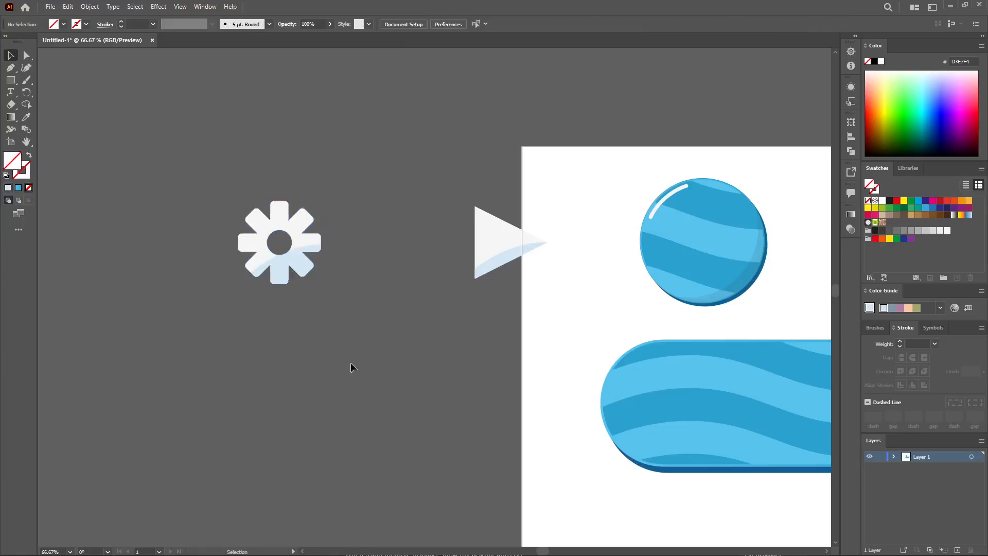
Move the play icon horizontally off the artboard onto the empty canvas beside the gear
left_click_drag(460, 249, 449, 249)
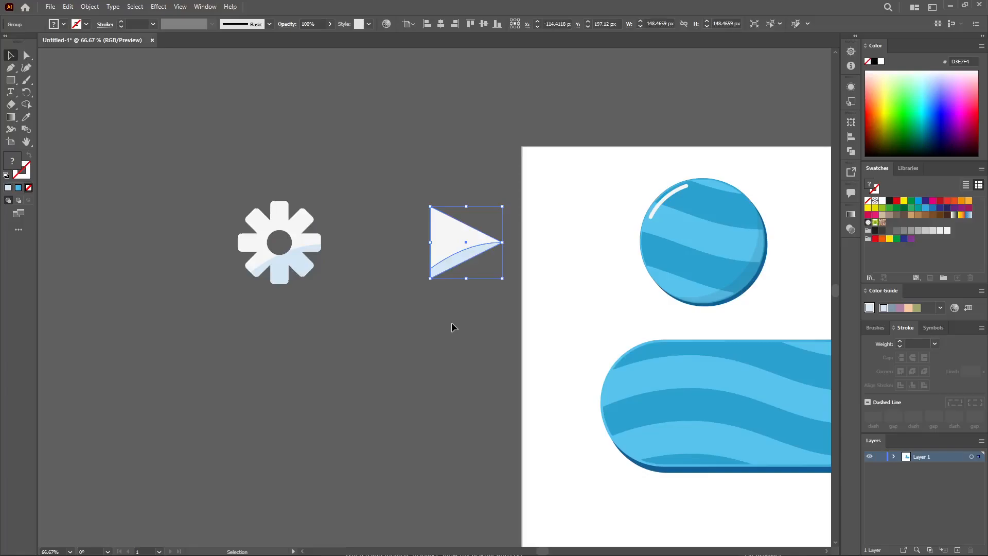
left_click(451, 322)
key("ctrl+1")
key("ctrl+plus")
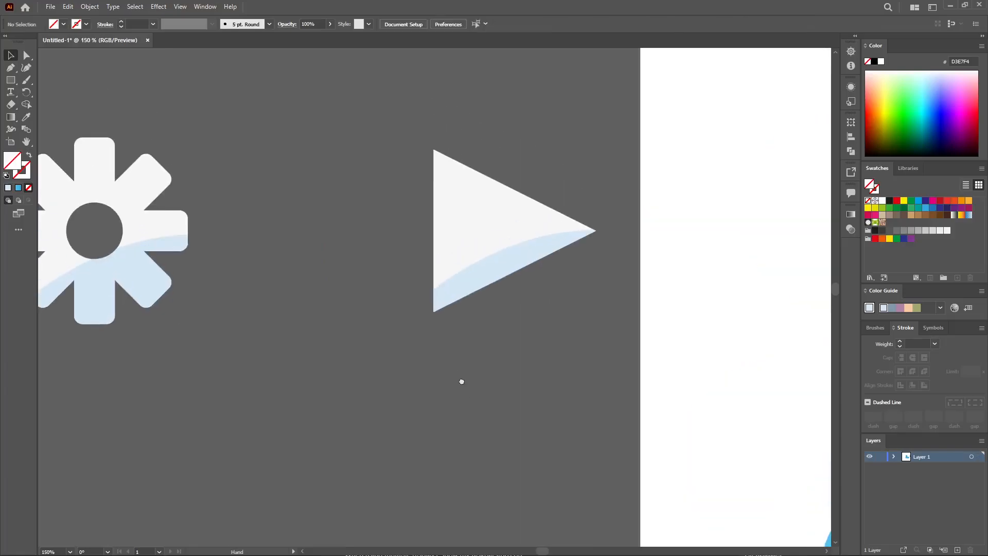
Duplicate the play icon with a slight up-left offset, then unite the rear copy and fill it dark gray 3C3C3B as a shadow
left_click_drag(480, 234, 505, 254, "shift")
left_click(515, 313)
left_click(551, 258)
left_click(551, 257)
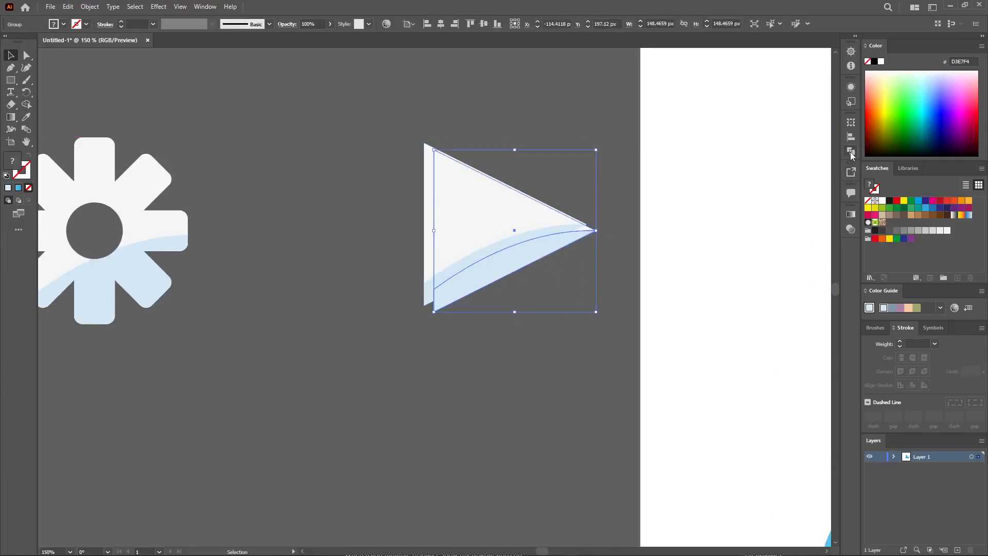
left_click(851, 151)
left_click(729, 146)
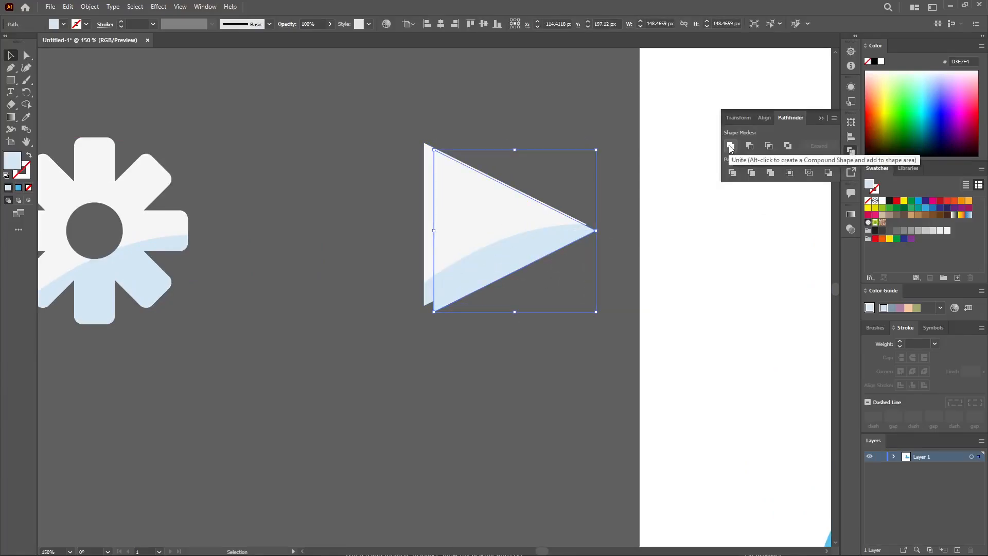
left_click(882, 230)
left_click(524, 403)
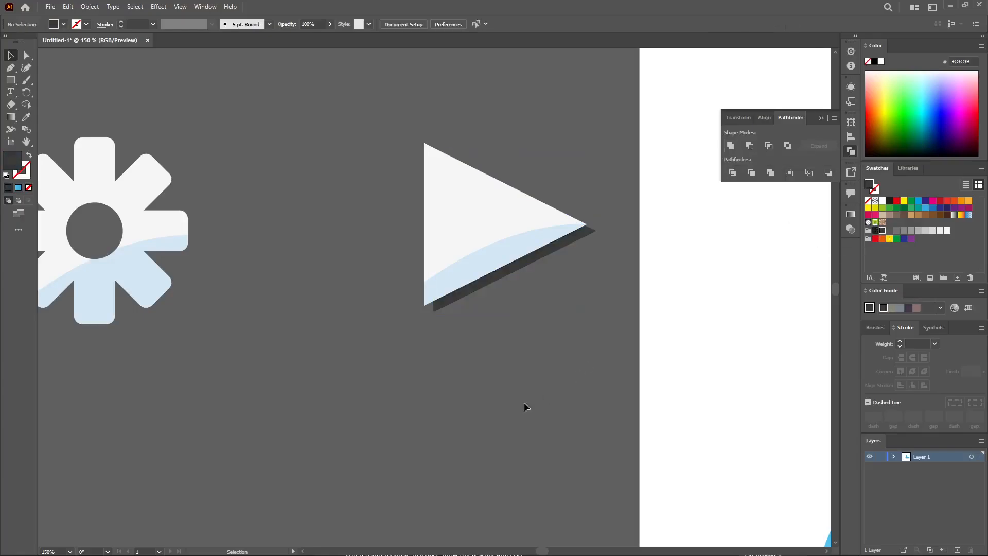
Group the play icon with its dark gray shadow
left_click(461, 269)
right_click(478, 255)
left_click(493, 342)
Duplicate the gear icon with a slight up-left offset, then unite the rear copy and fill it dark gray 3C3C3B
left_click_drag(321, 394, 475, 397)
left_click_drag(297, 292, 290, 288)
left_click(354, 259)
left_click(339, 253)
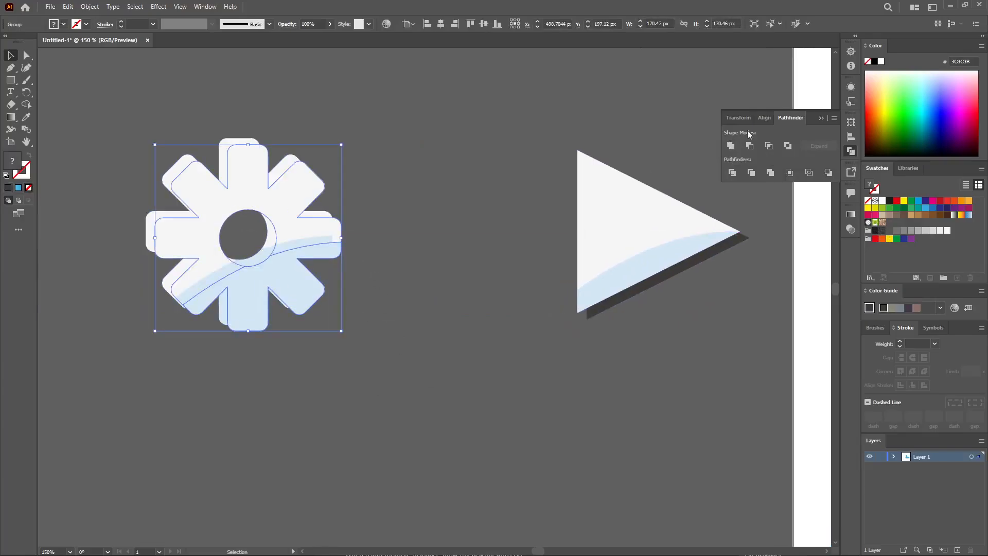
left_click(733, 146)
left_click(881, 231)
left_click(463, 386)
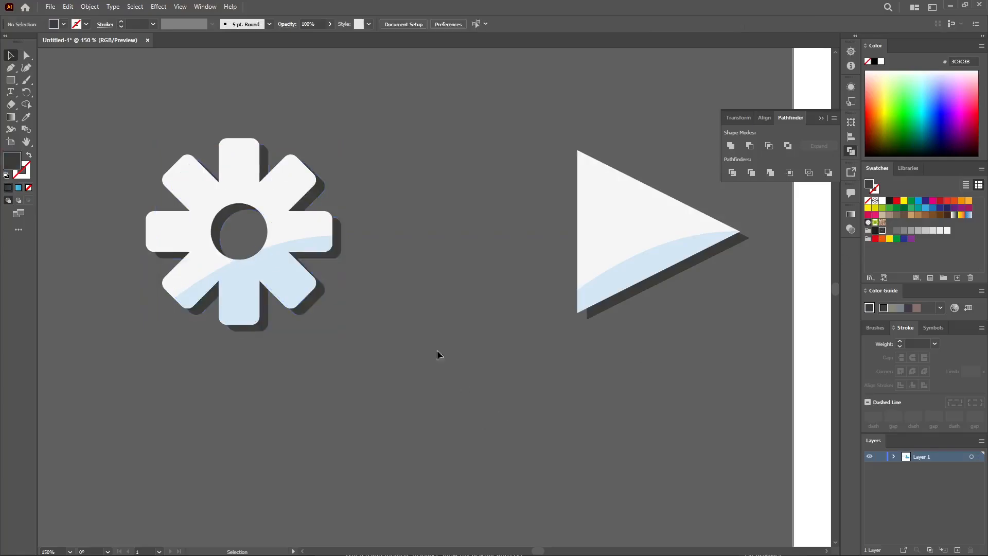
Nudge the front gear slightly closer to its shadow and group the two
left_click(326, 237)
key("Up")
key("Up")
key("Up")
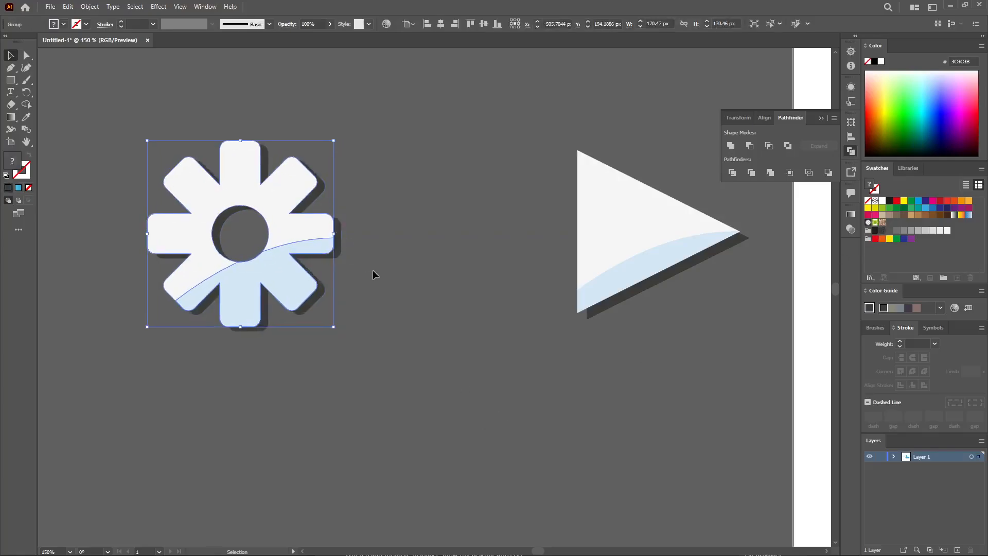
left_click(373, 302)
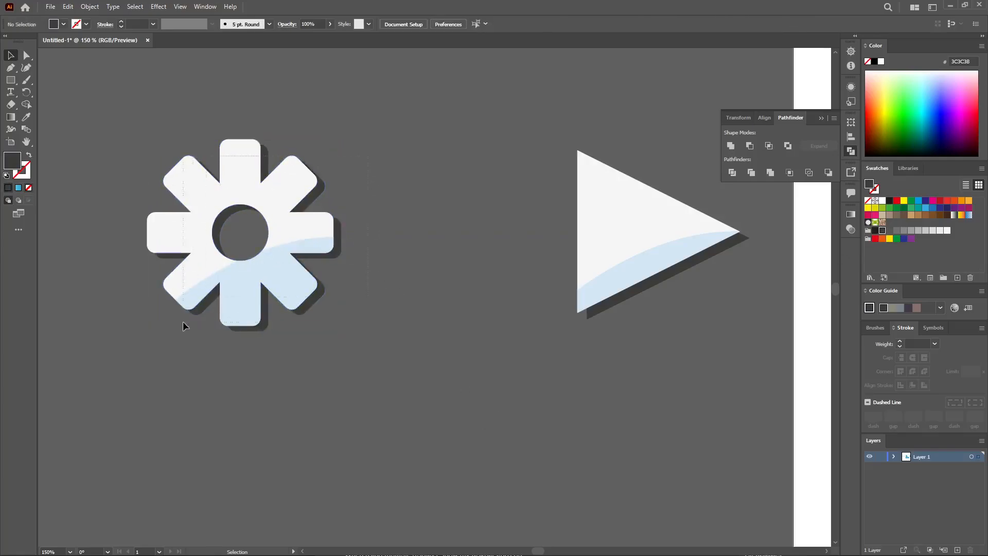
right_click(324, 236)
left_click(485, 304)
Group the parts of the circle button and place a duplicate of it to its right
key("ctrl+1")
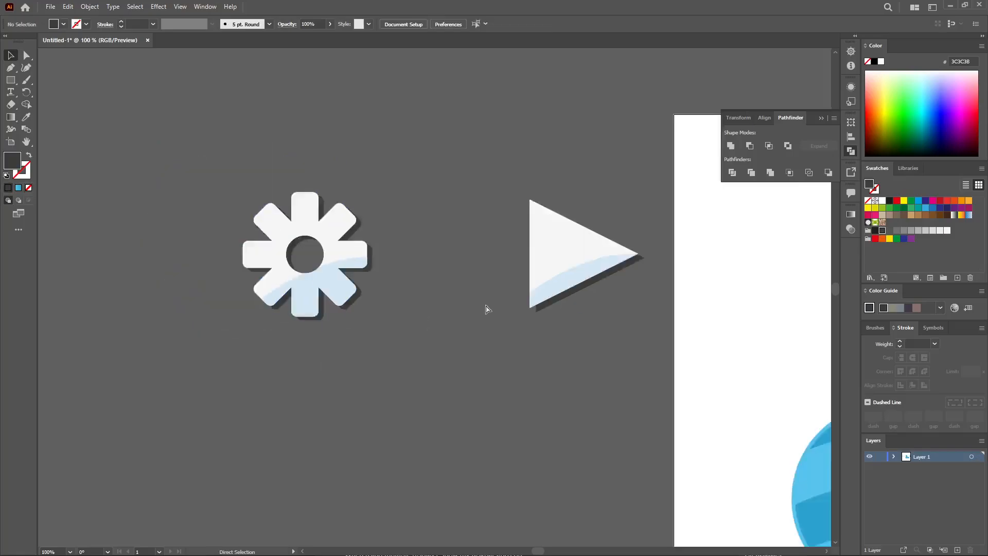
key("ctrl+minus")
key("ctrl+minus")
left_click_drag(536, 302, 279, 312)
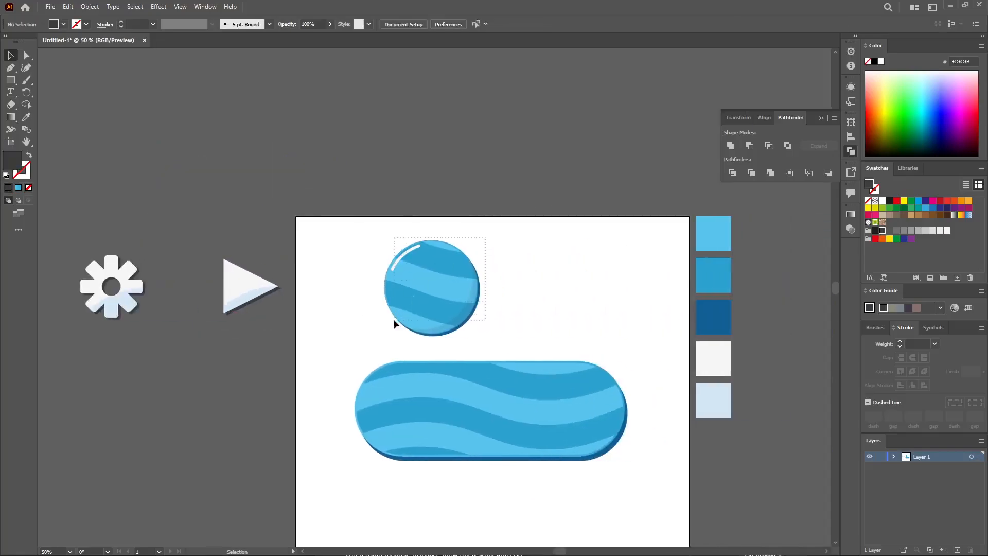
left_click(431, 286)
right_click(445, 282)
left_click(540, 283)
left_click_drag(442, 288, 559, 294)
Place the play icon on the right circle button and the gear icon on the left one
left_click_drag(242, 283, 563, 310)
left_click_drag(118, 303, 438, 322)
key("ctrl+plus")
key("ctrl+plus")
left_click_drag(663, 283, 570, 294)
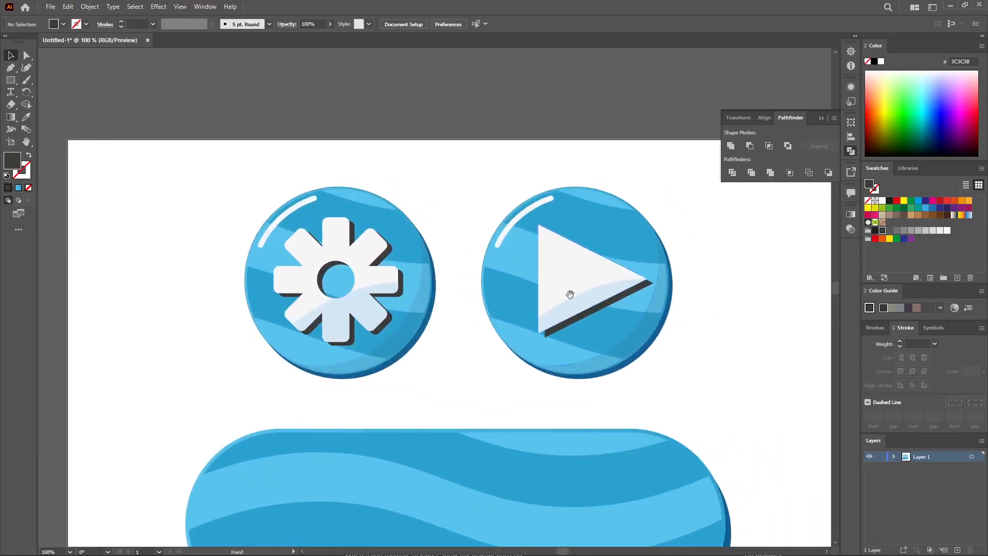
Scale the play icon down slightly within the right circle button
left_click(570, 295)
left_click_drag(650, 338, 646, 332)
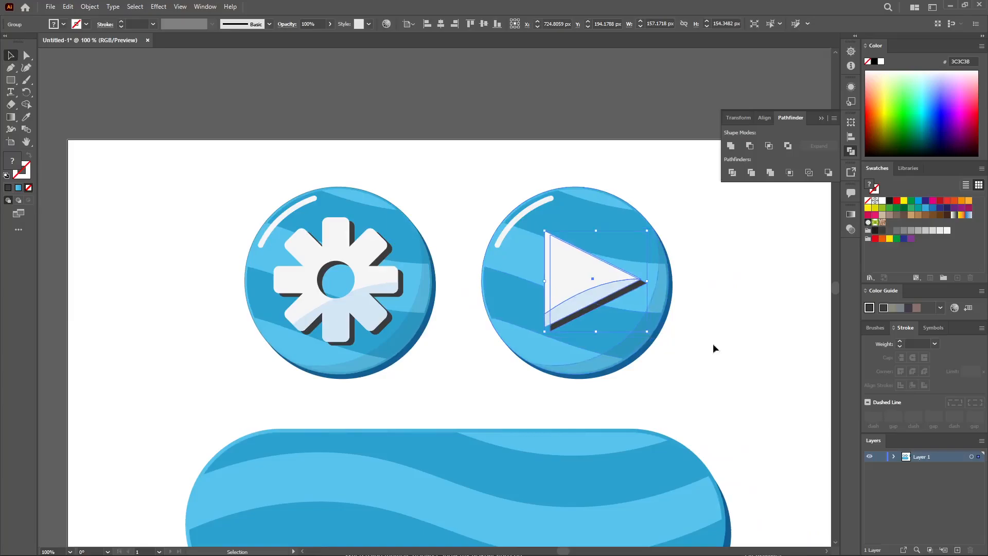
left_click(680, 343)
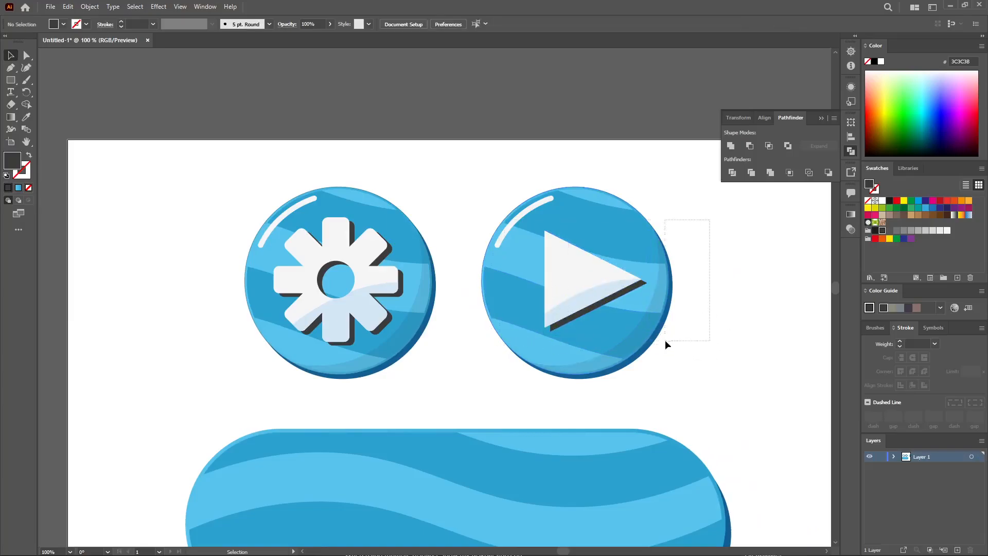
left_click_drag(766, 313, 765, 313)
left_click_drag(661, 250, 694, 261)
key("ctrl+z")
Center the play icon and right circle button horizontally and vertically, then shift the icon slightly right for optical balance
left_click_drag(718, 220, 526, 343)
left_click(850, 137)
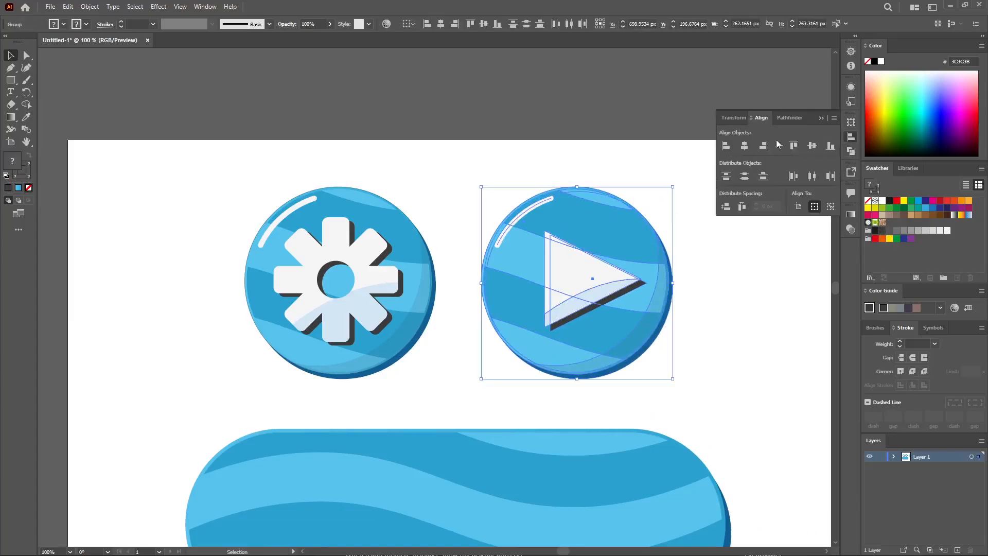
left_click(745, 147)
left_click(812, 145)
left_click(729, 304)
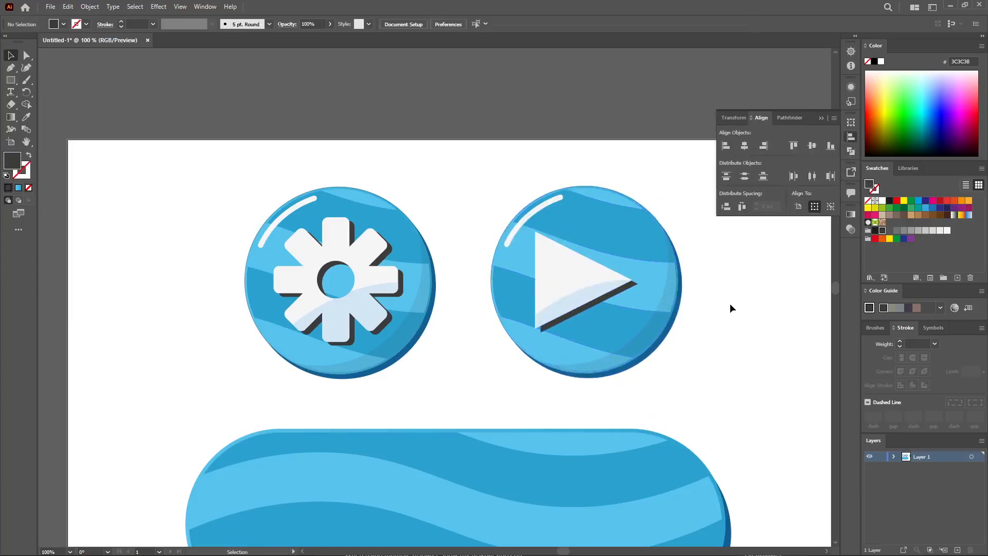
left_click_drag(580, 291, 588, 287)
Center the gear icon and the left circle button on each other horizontally and vertically
left_click_drag(363, 309, 362, 309)
left_click(445, 370)
mouse_move(432, 164)
left_mouse_down()
mouse_move(258, 312)
mouse_move(236, 306)
left_mouse_up()
left_click(743, 145)
left_click(812, 145)
left_click(467, 350)
Scale the gear icon down proportionally about its center within the left circle button
key("ctrl+minus")
key("ctrl+plus")
left_click(357, 308)
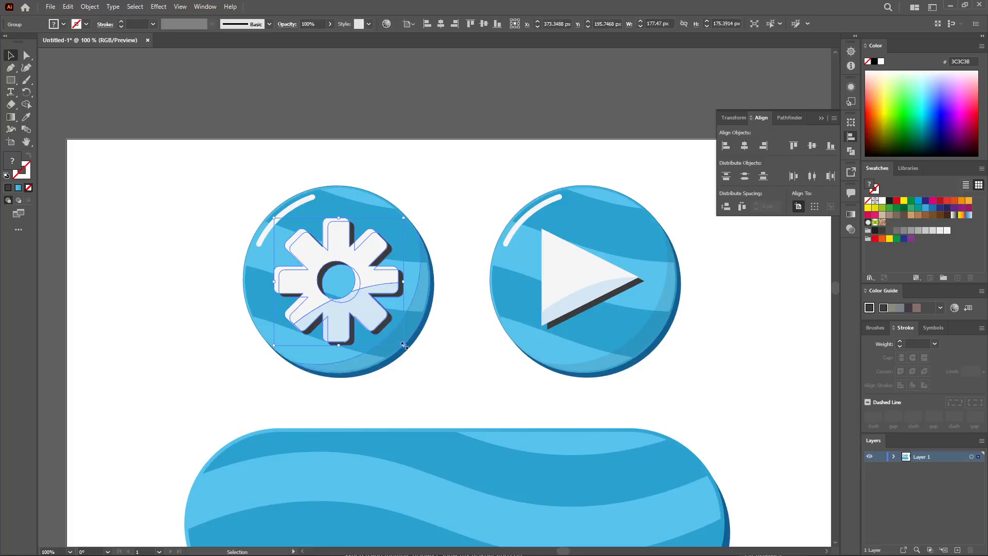
left_click_drag(404, 345, 416, 352)
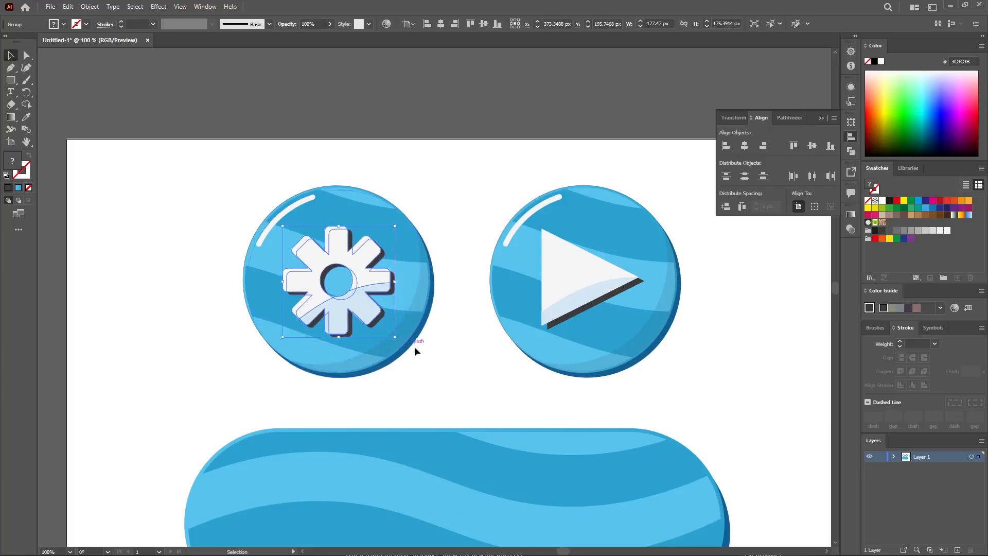
left_click(444, 367)
Draw a wide text area below the capsule button and enter BUTTON
key("ctrl+minus")
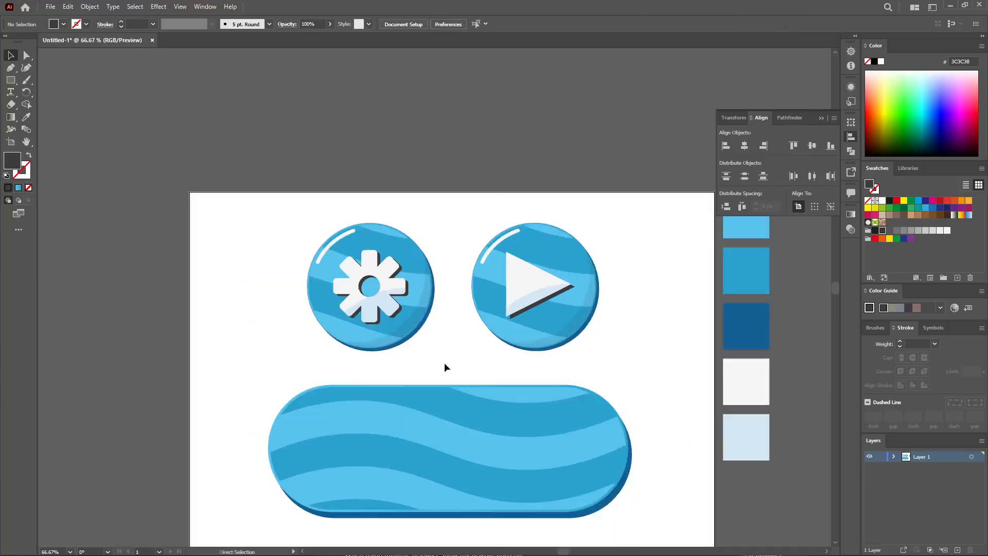
left_click_drag(443, 362, 443, 183)
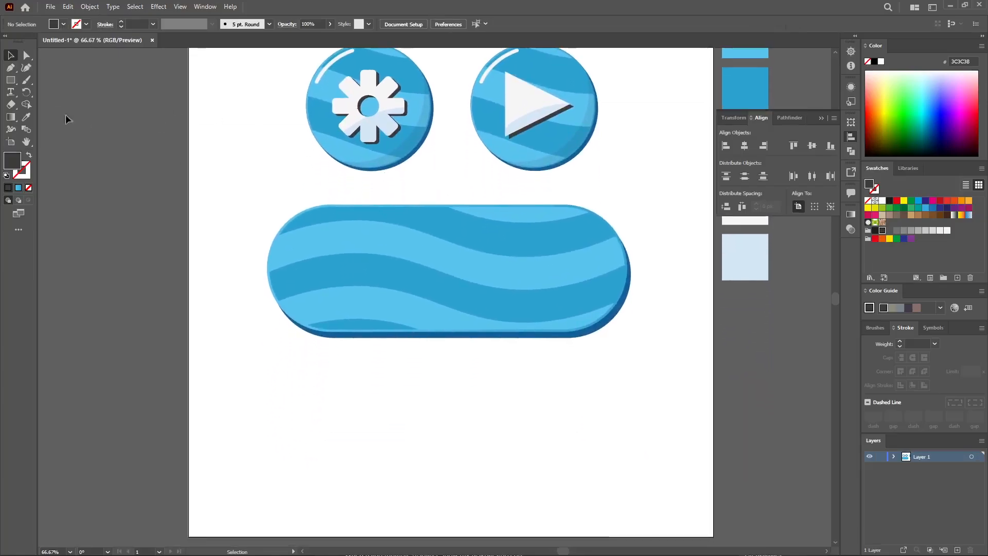
left_click(13, 95)
left_click_drag(262, 379, 646, 489)
key("BackSpace")
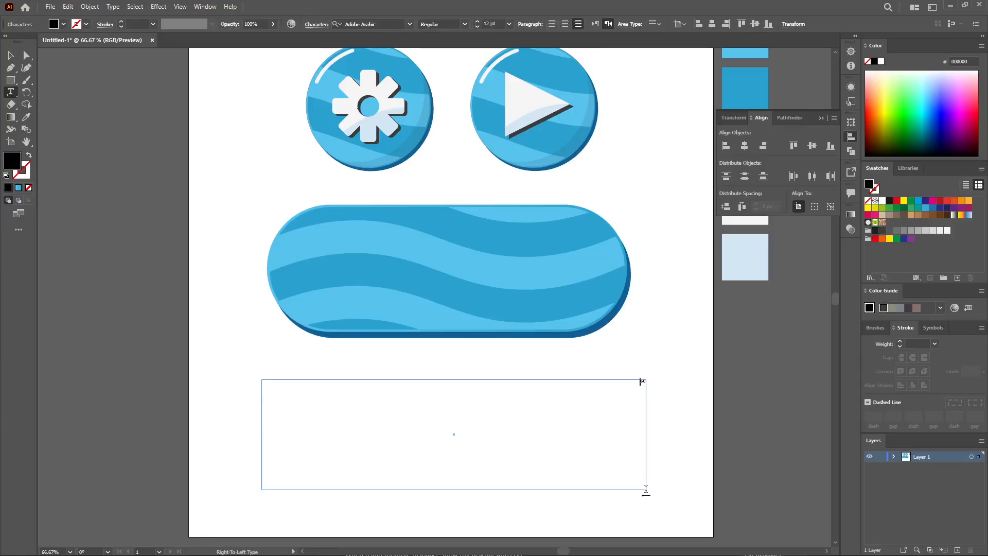
Set the BUTTON text to the Showcard Gothic font at 72 pt
key("ctrl+a")
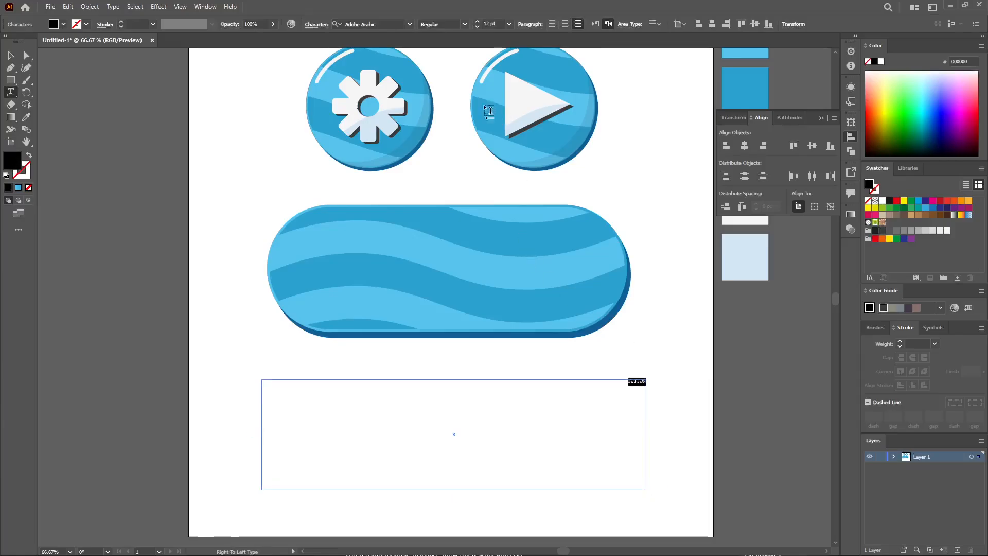
left_click(409, 24)
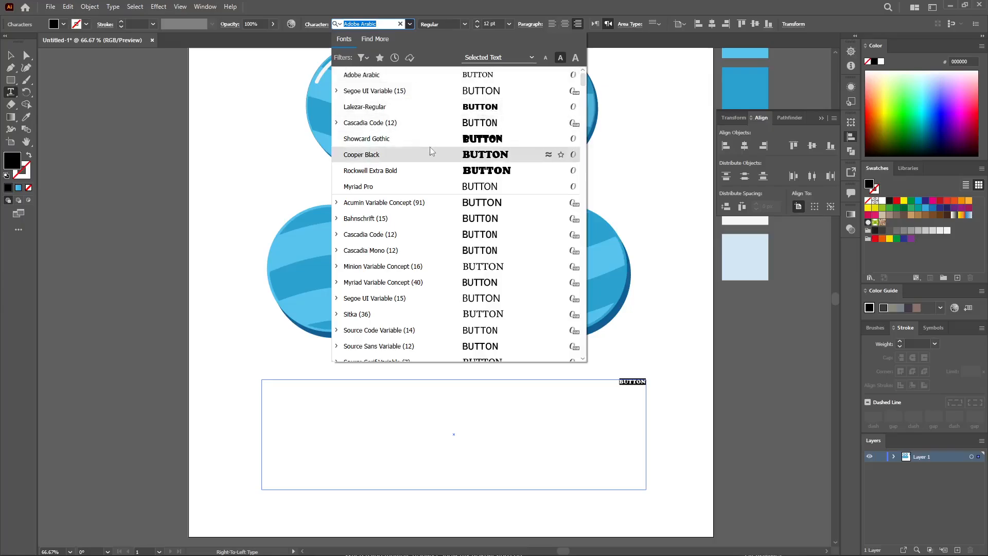
left_click(439, 138)
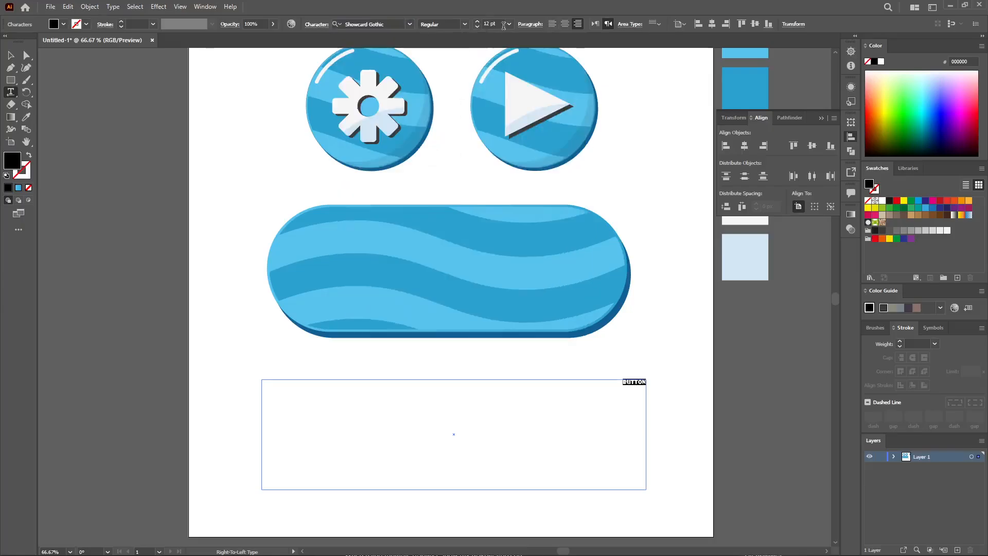
left_click(509, 23)
left_click(523, 207)
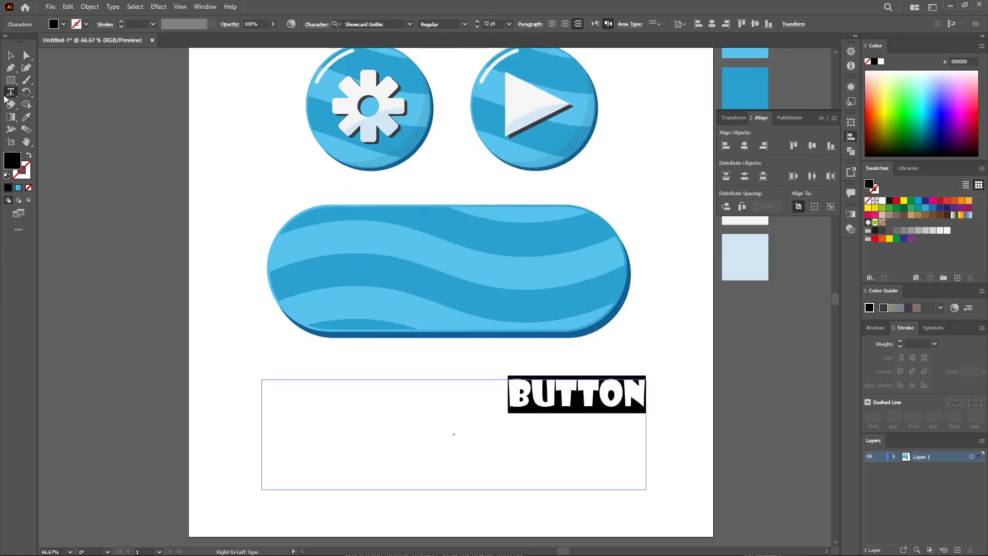
key("Escape")
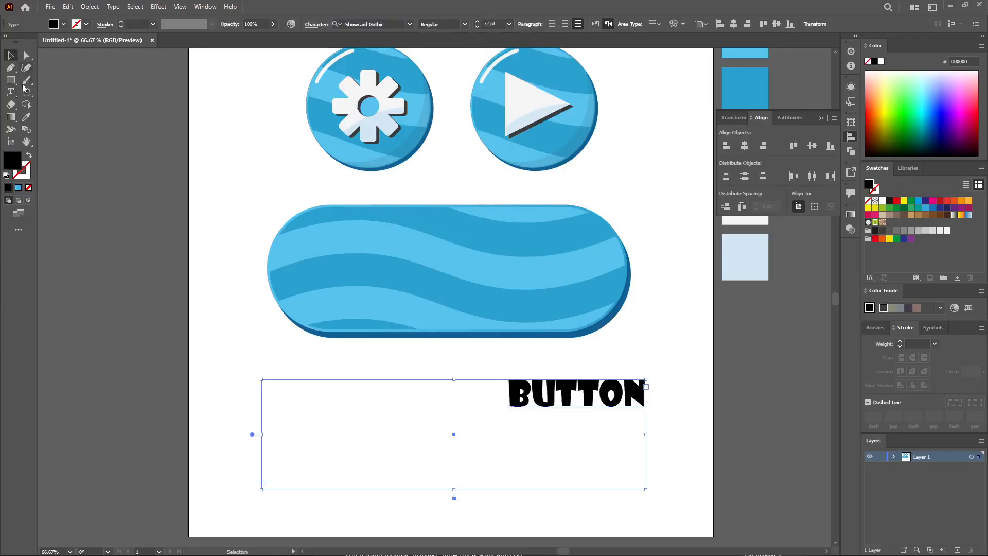
Expand the BUTTON text into shapes and enlarge the lettering to about 475 px wide below the capsule
left_click(90, 7)
left_click(103, 126)
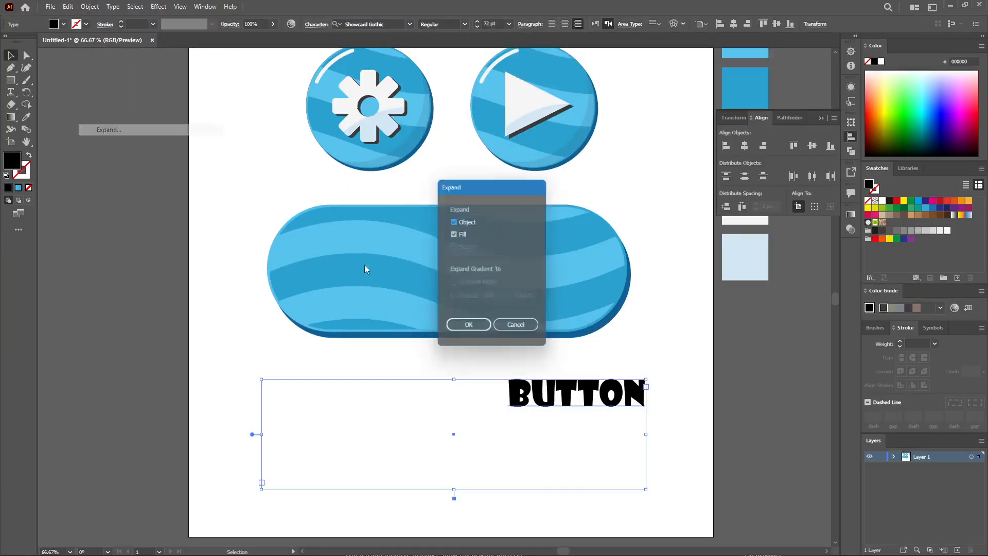
left_click(467, 329)
left_click_drag(649, 411, 593, 427)
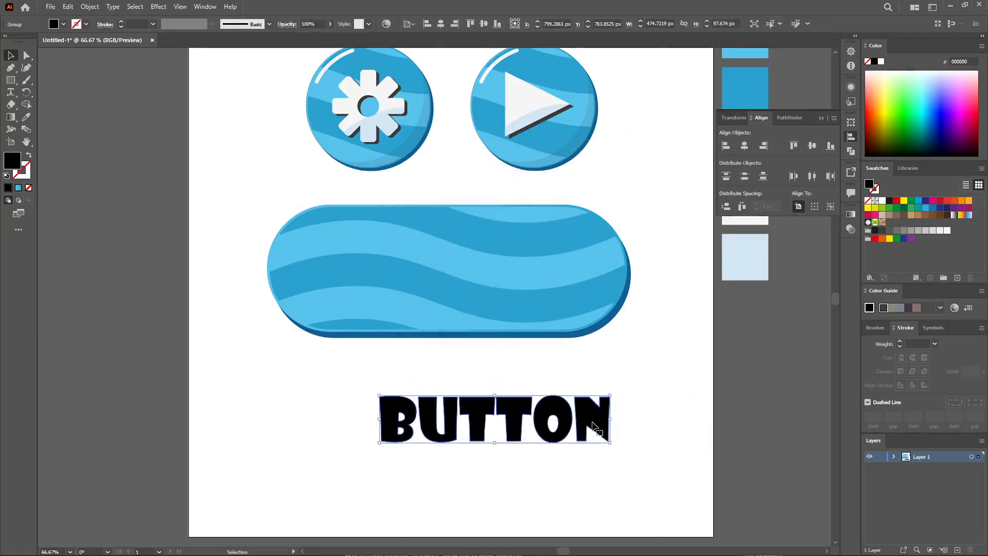
Fill the BUTTON lettering with near-white F6F6F6 sampled from the palette square using the Eyedropper
left_click(820, 119)
left_click(27, 119)
left_click(745, 208)
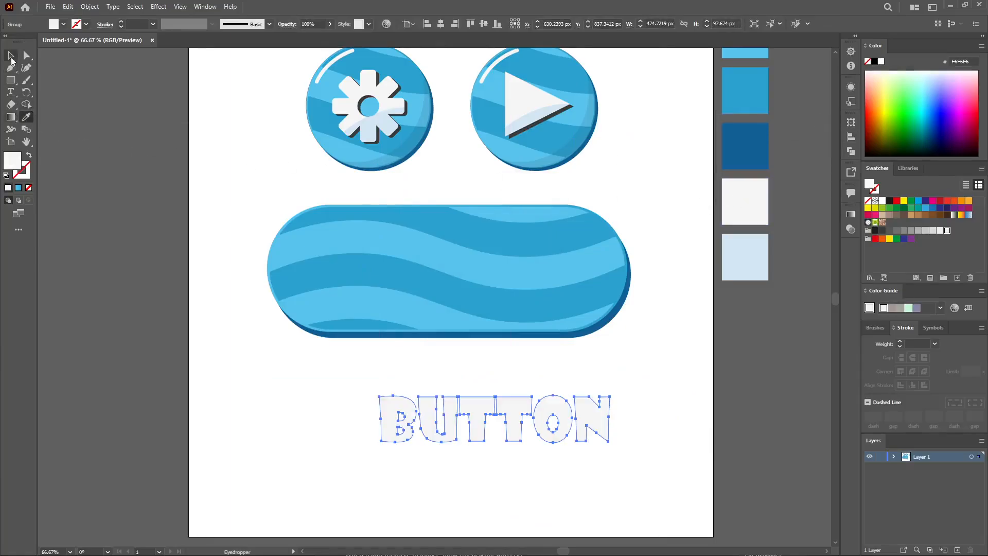
left_click(12, 56)
Give the BUTTON lettering a gray outline with a 2 pt stroke weight
left_click(63, 24)
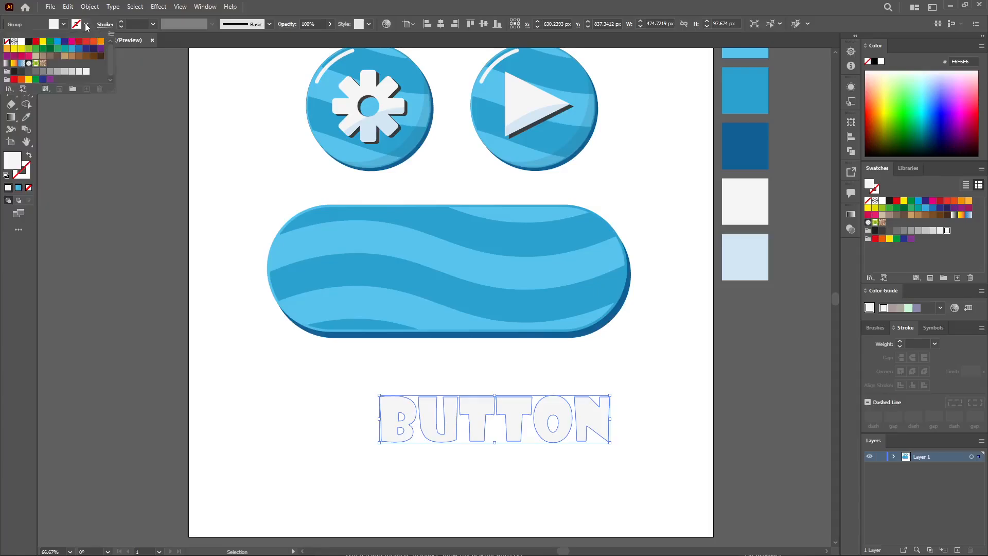
left_click(36, 71)
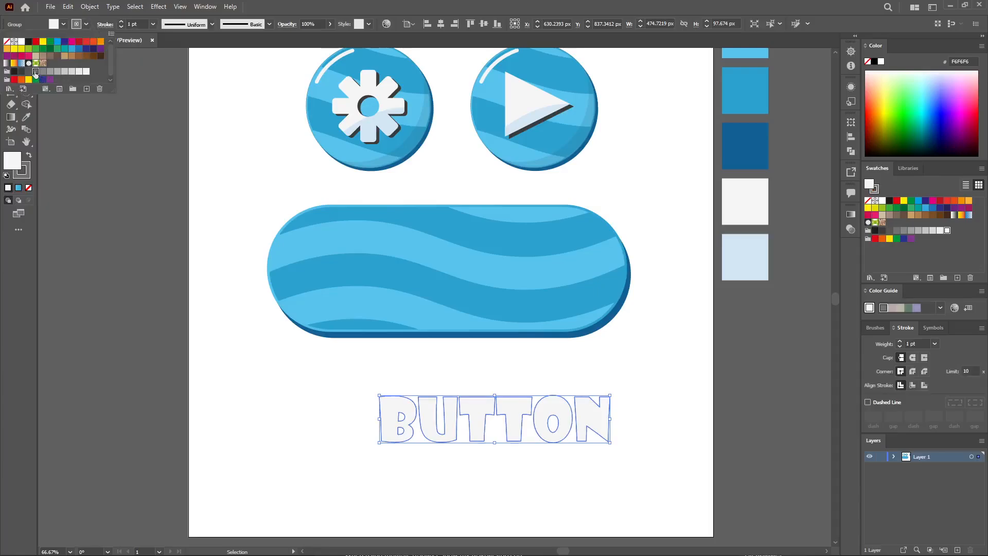
left_click(121, 20)
left_click(121, 20)
left_click(182, 279)
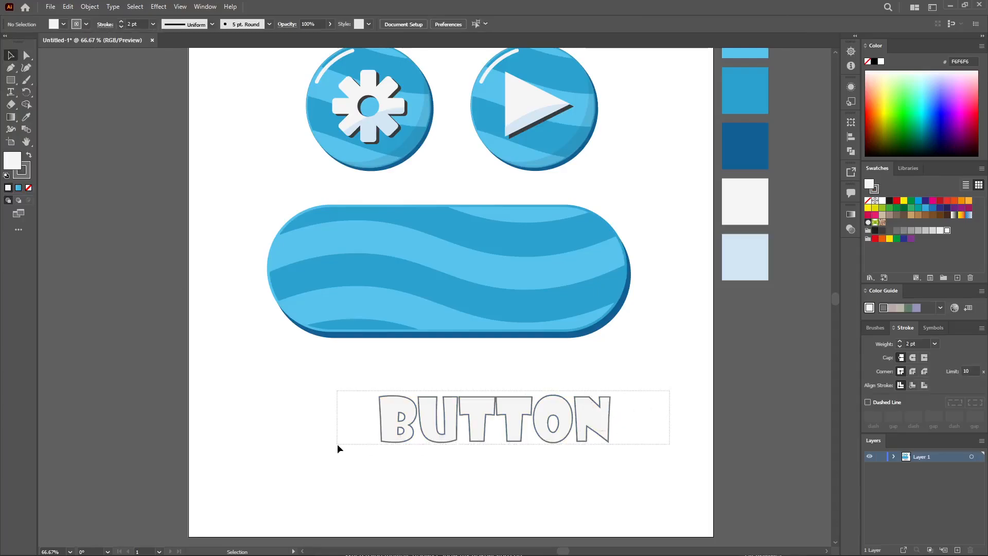
key("ctrl+equal")
key("ctrl+equal")
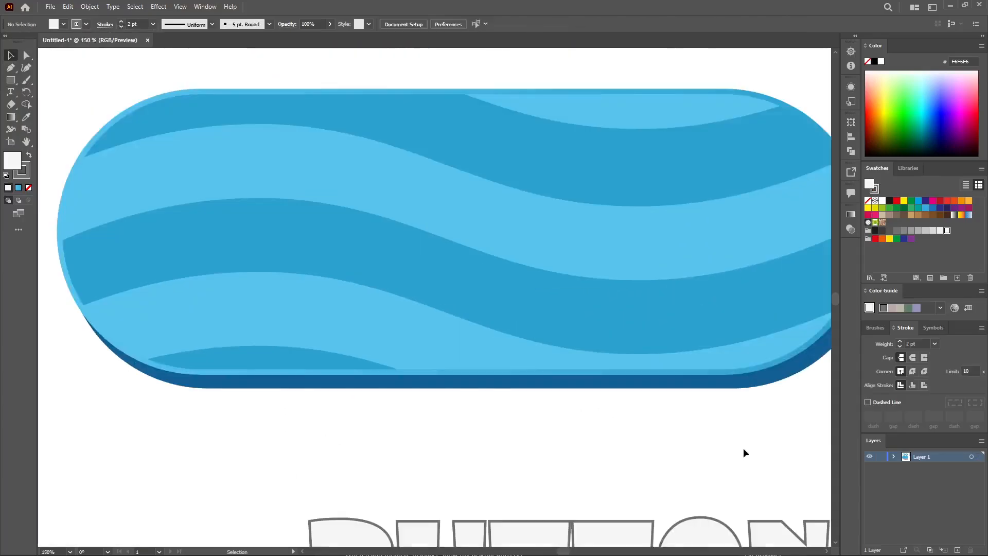
left_click_drag(744, 444, 686, 258)
left_click(569, 355)
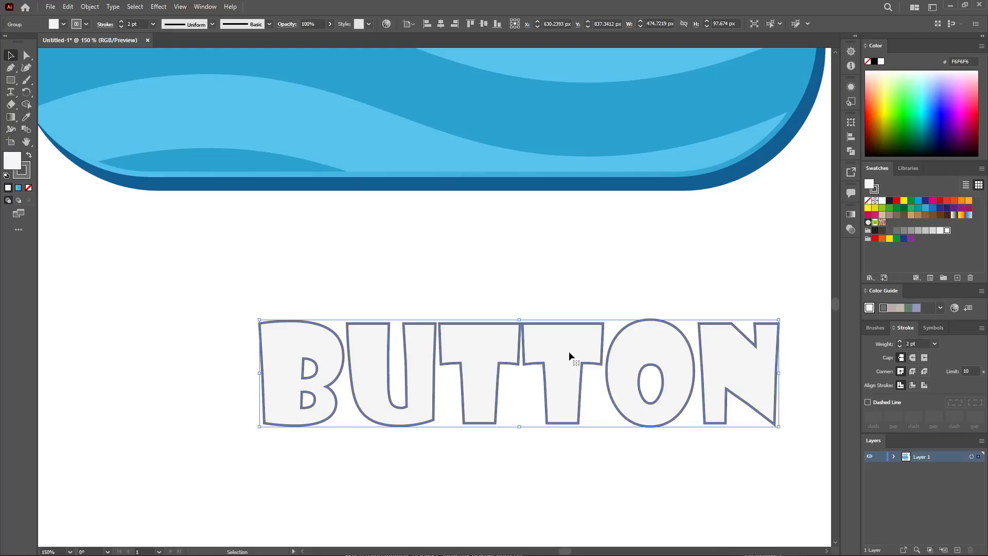
right_click(568, 352)
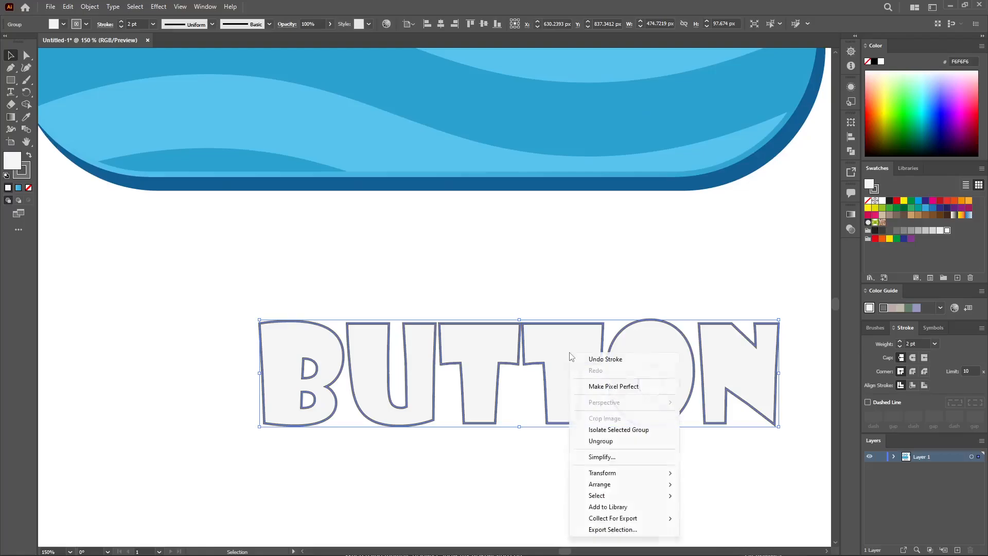
left_click(218, 414)
key("ctrl+minus")
key("ctrl+minus")
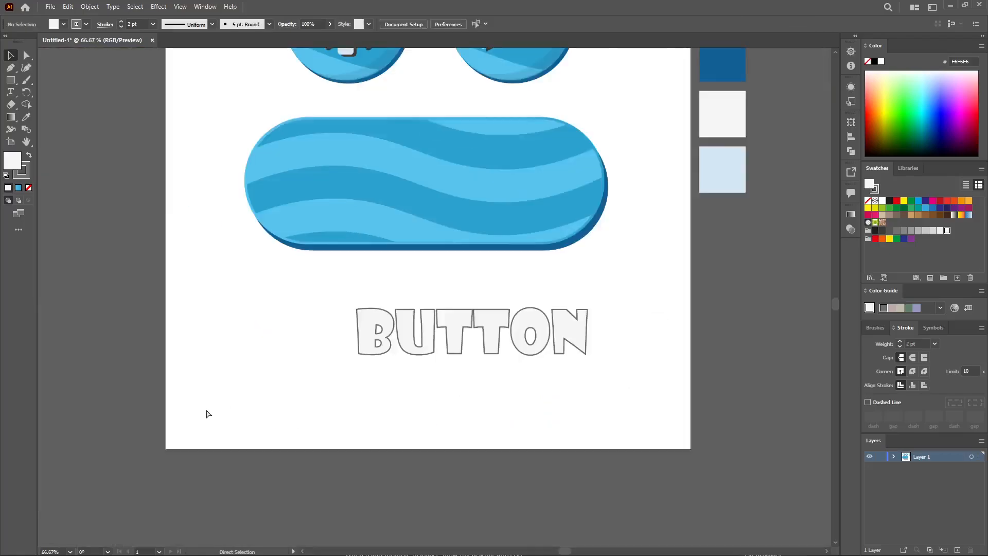
Duplicate the BUTTON lettering about 11 px left and 8 px up, and fill the back copy with dark gray
mouse_move(545, 325)
left_mouse_down()
mouse_move(535, 333)
mouse_move(540, 318)
left_mouse_up()
left_click(641, 342)
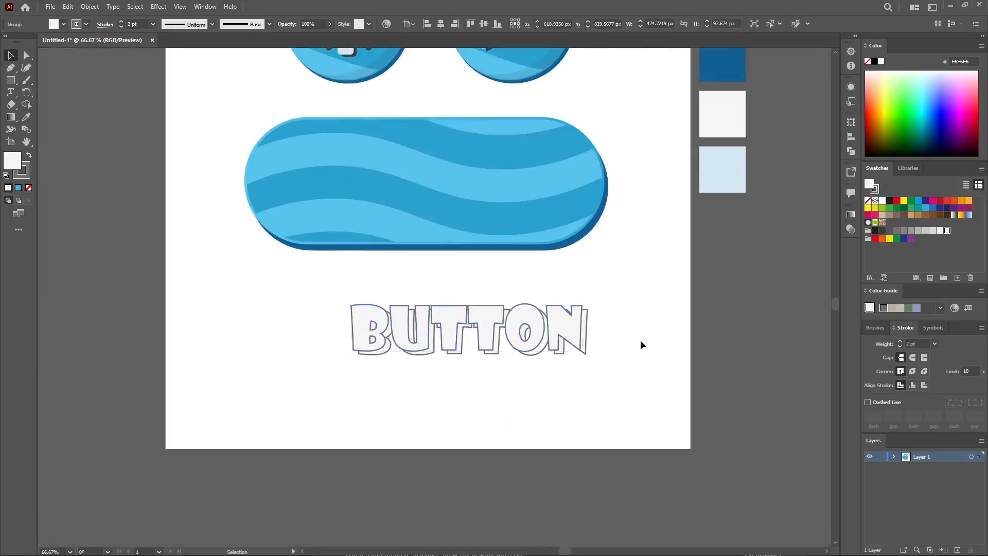
left_click(587, 335)
left_click(852, 153)
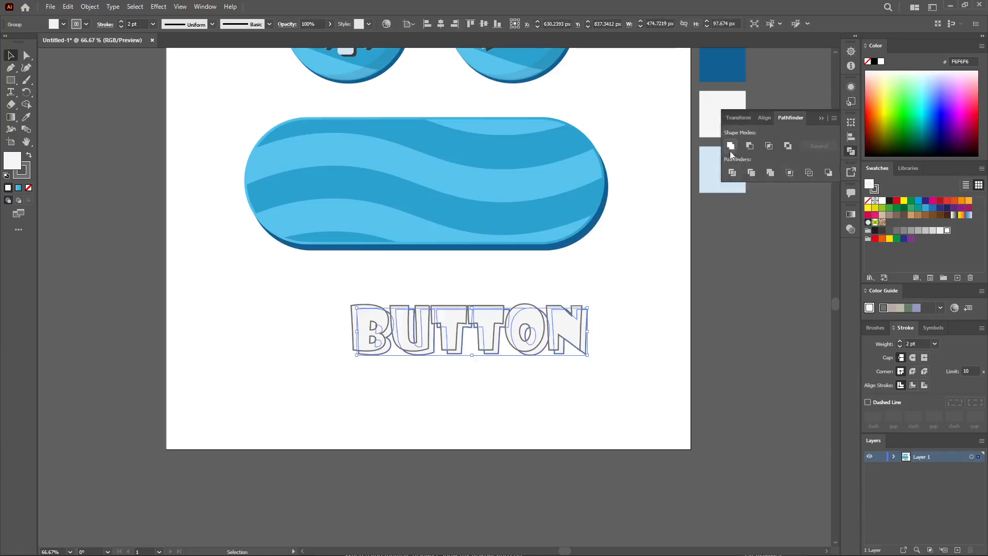
left_click(882, 231)
left_click(716, 381)
Group the white BUTTON lettering with its dark shadow copy
left_click(573, 333)
left_click(612, 368)
left_click_drag(613, 368, 289, 377)
right_click(510, 334)
left_click(540, 416)
left_click(538, 385)
Move the shadowed BUTTON lettering onto the middle of the blue capsule
left_click_drag(522, 337, 477, 195)
left_click(535, 302)
left_click_drag(575, 207, 558, 205)
key("ctrl+z")
left_click(632, 226)
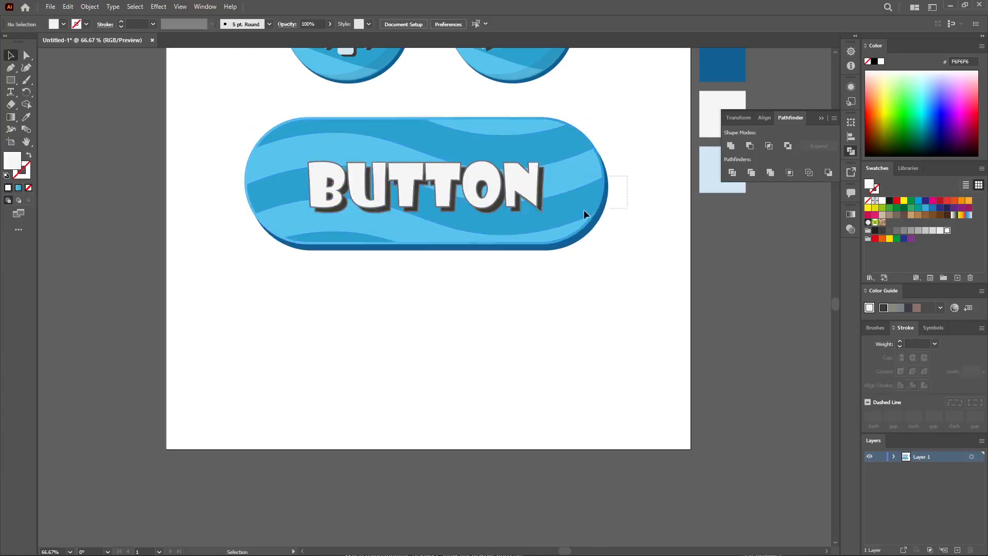
Group the capsule's shapes and align the capsule and the BUTTON lettering on their horizontal and vertical centers
right_click(582, 175)
left_click(606, 258)
left_click(637, 181)
left_click_drag(644, 143, 269, 249)
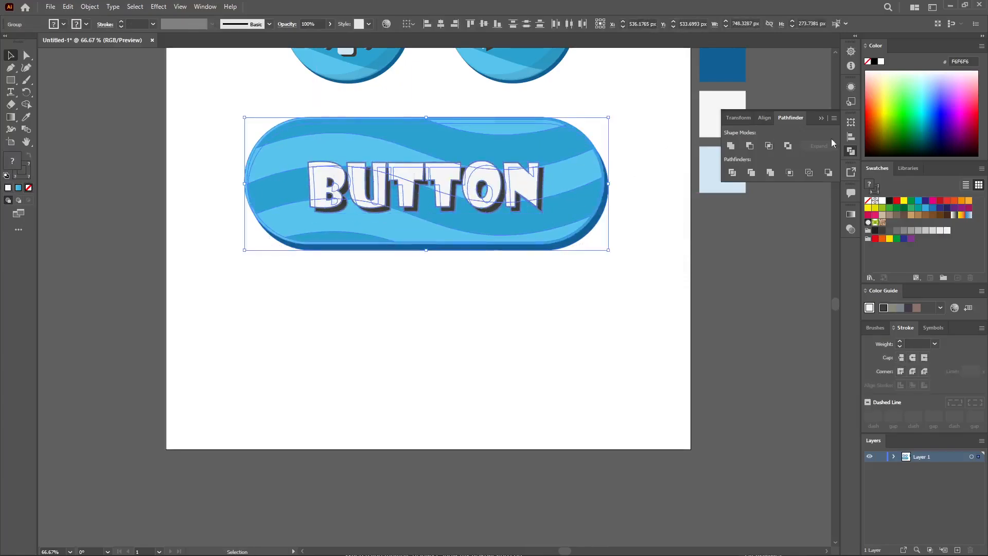
left_click(849, 138)
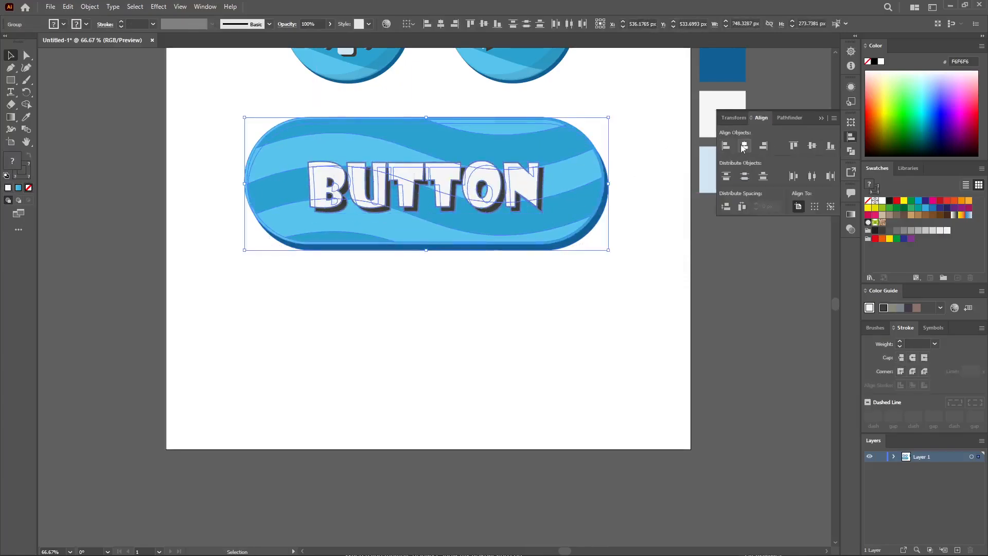
left_click(813, 144)
left_click(820, 118)
left_click(692, 268)
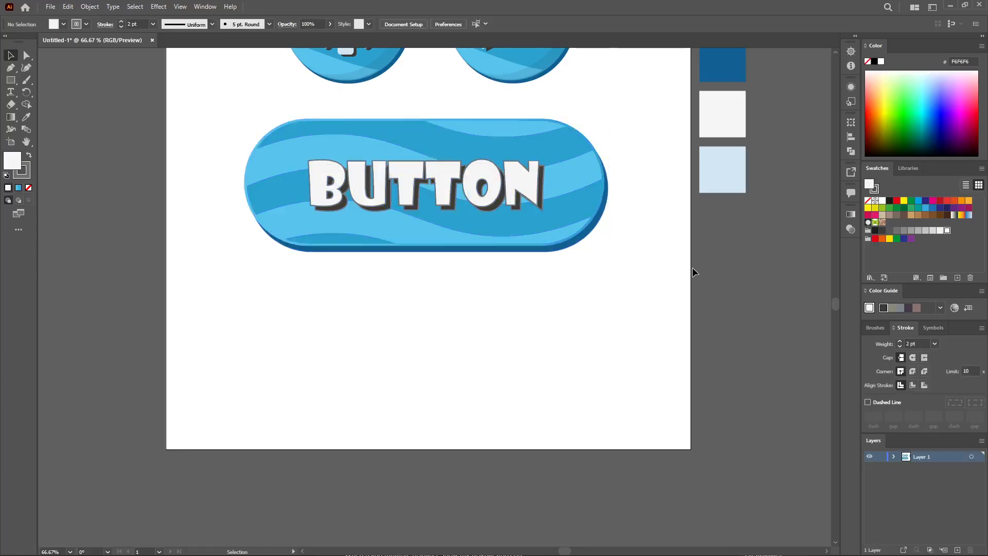
Ungroup the gear circle button so its white highlight arc can be selected separately
left_click_drag(632, 196, 633, 336)
key("ctrl+plus")
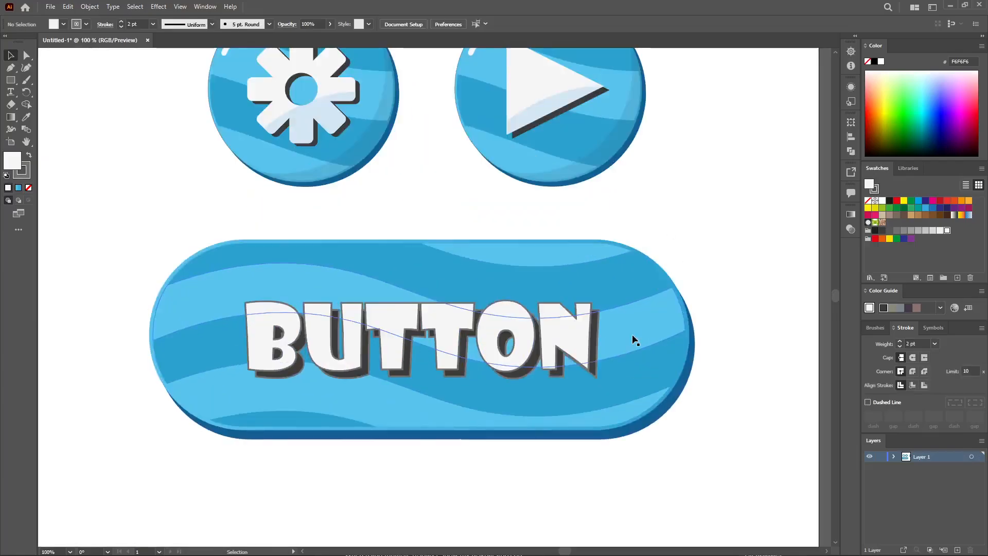
left_click_drag(481, 291, 531, 328)
left_click_drag(278, 138, 307, 164)
left_click_drag(315, 129, 311, 151)
key("ctrl+z")
right_click(312, 147)
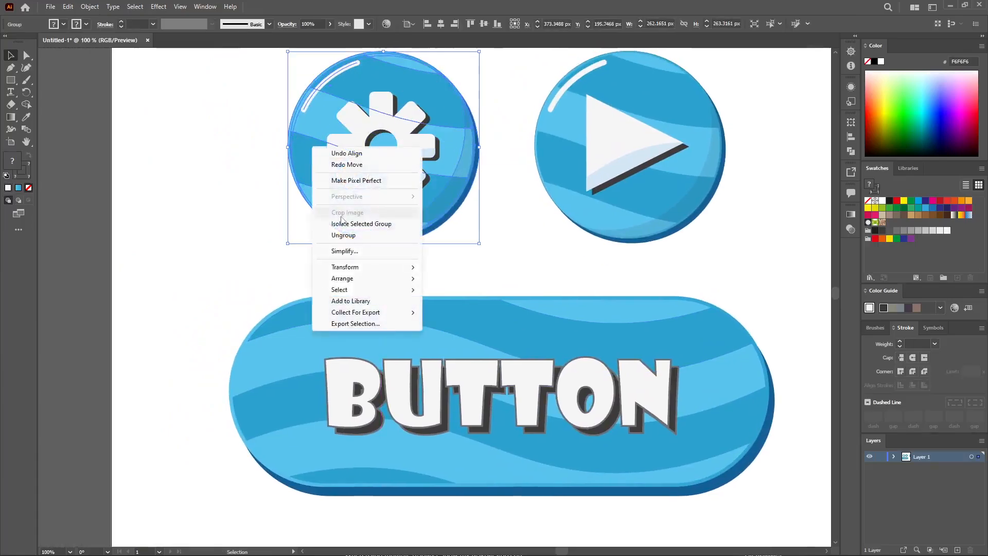
left_click(343, 236)
left_click(341, 243)
Copy the gear button's white highlight arc to the capsule and mirror it to follow the capsule's upper-right curve
left_click_drag(321, 89, 267, 336)
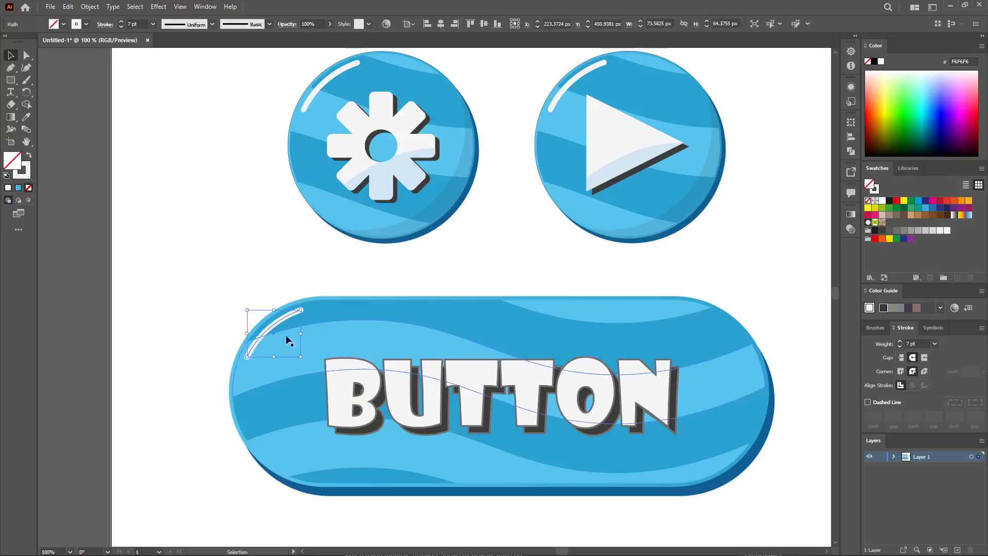
left_click_drag(305, 309, 304, 404)
left_click(185, 296)
left_click_drag(256, 308, 712, 320)
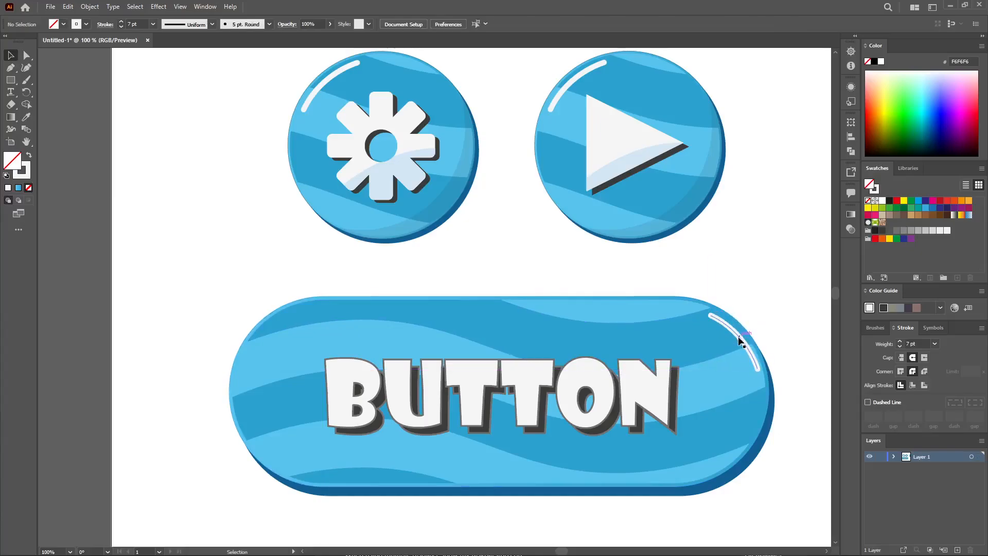
left_click(772, 298)
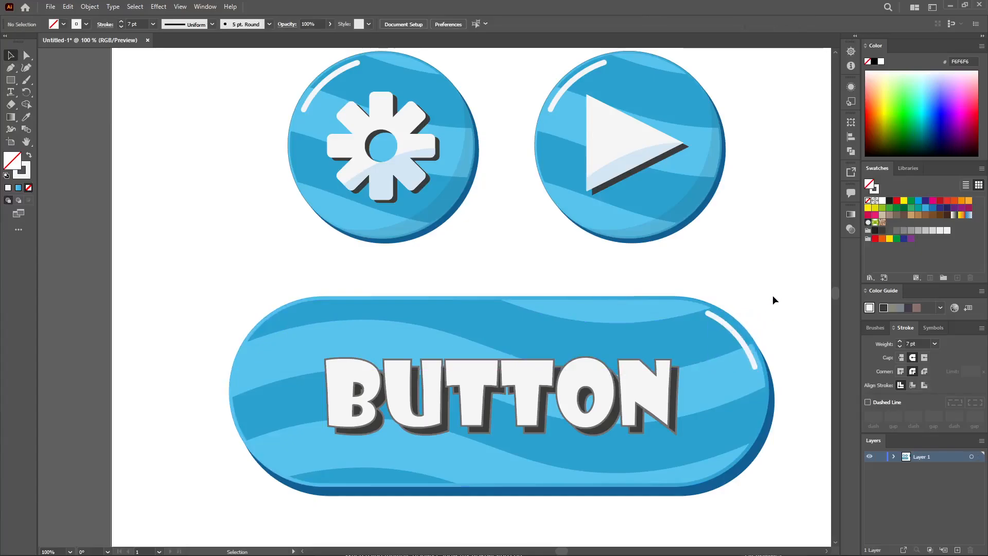
Move the gear aside, group the circle's shapes with its highlight, and place the gear back on the circle
key("ctrl+minus")
left_click_drag(430, 188, 297, 187)
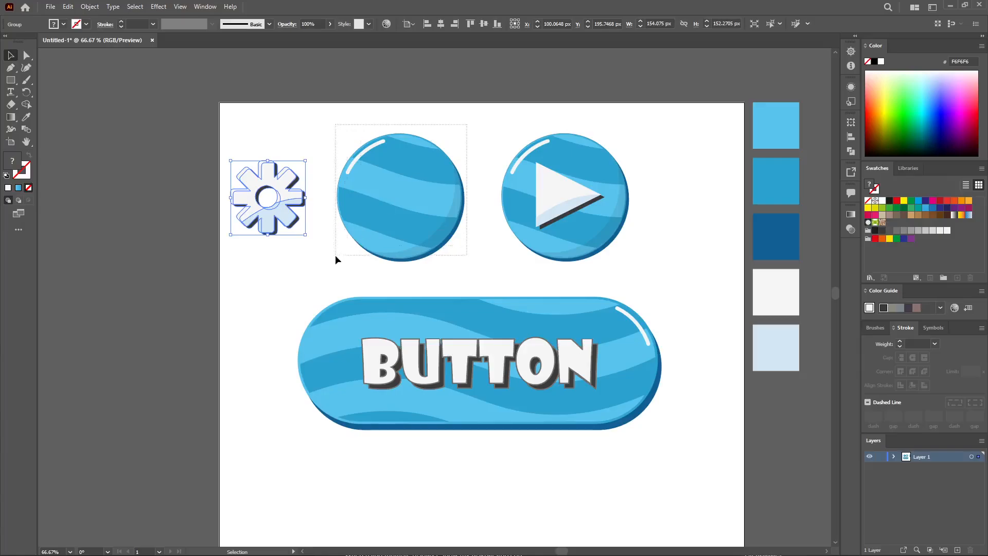
left_click_drag(334, 255, 335, 255)
right_click(380, 208)
left_click(412, 291)
left_click(263, 264)
left_click_drag(281, 194, 414, 210)
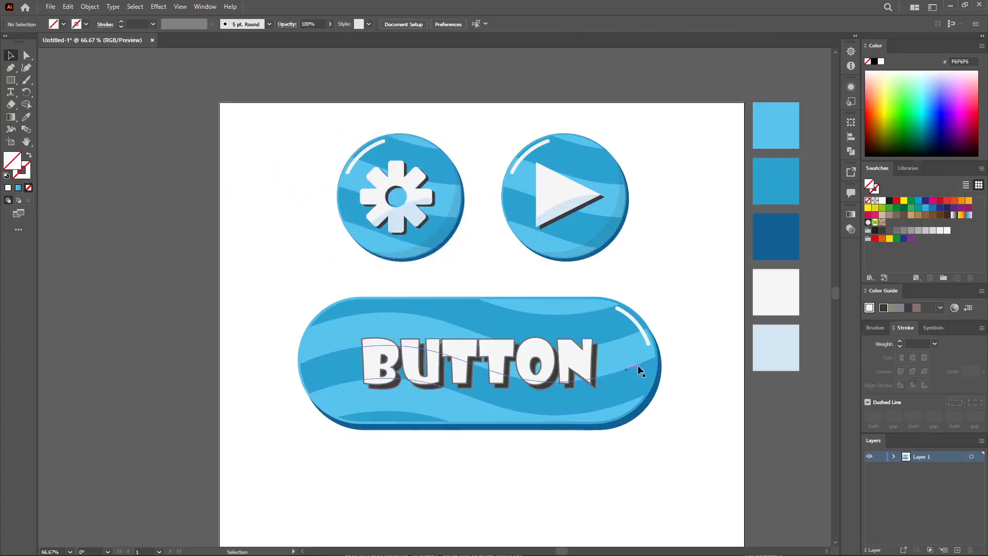
Group the capsule's shapes together with its white highlight arc
left_click_drag(633, 361, 632, 359)
right_click(631, 356)
left_click(663, 438)
left_click(563, 445)
left_click_drag(563, 346, 547, 371)
key("ctrl+z")
left_click(665, 314)
right_click(623, 374)
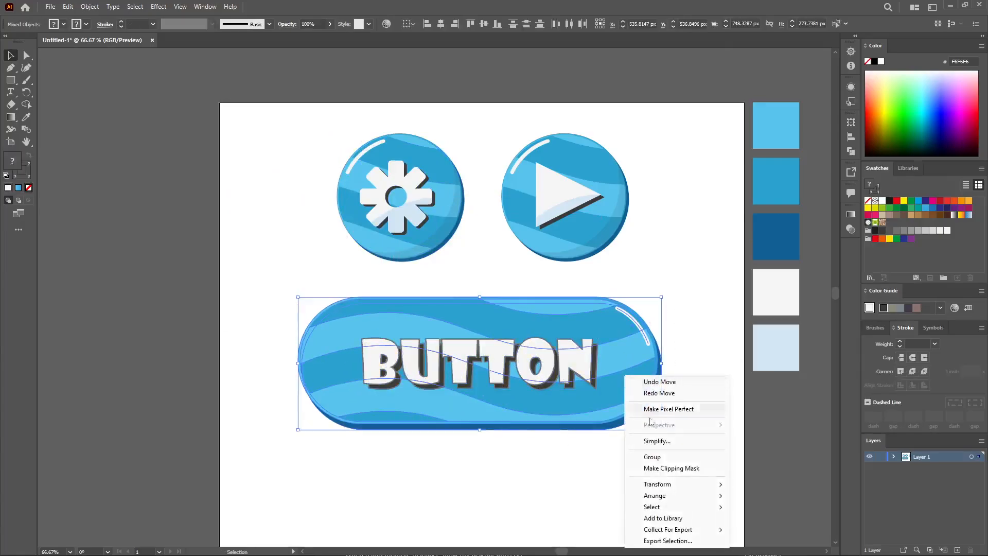
left_click(638, 455)
left_click(609, 502)
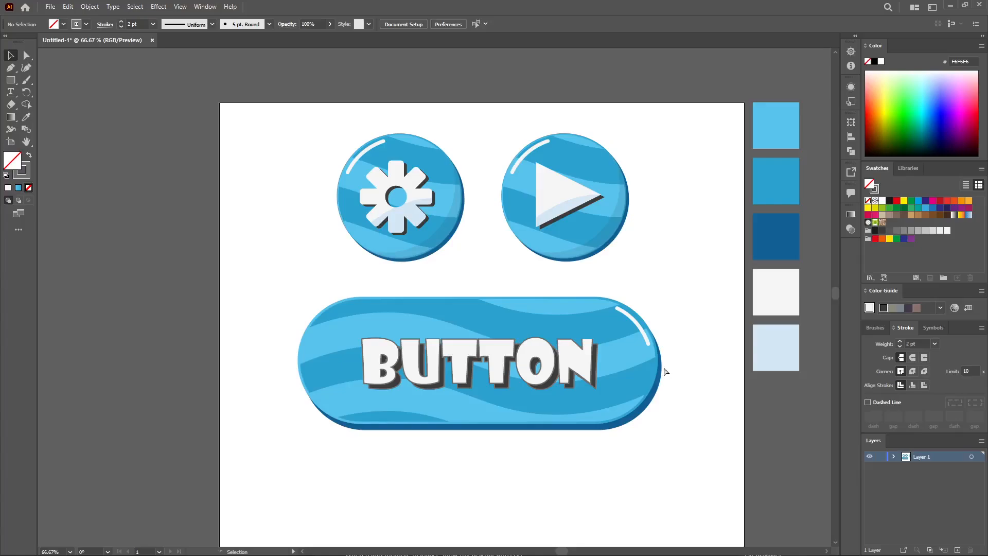
Ungroup the play circle button and shrink its triangle icon to about 125 px wide
key("ctrl+minus")
scroll(653, 339, "down", 1)
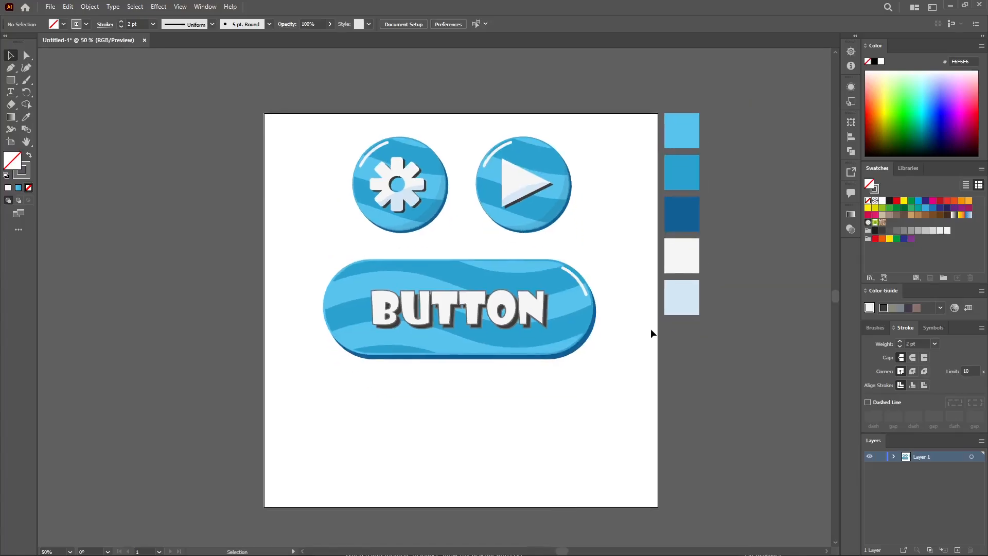
right_click(524, 196)
left_click(556, 283)
left_click(609, 203)
left_click_drag(534, 184, 552, 210)
left_click_drag(555, 212, 554, 211)
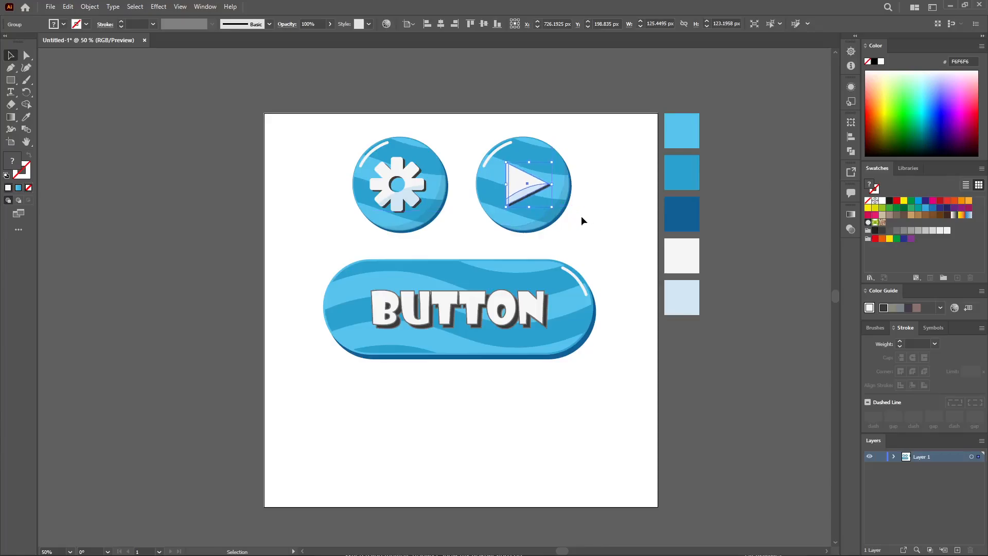
Nudge the play triangle and the gear icon slightly right and up to center them in their circles
key("Right")
key("Right")
key("Right")
key("Up")
left_click(586, 222)
left_click(531, 183)
left_click(599, 227)
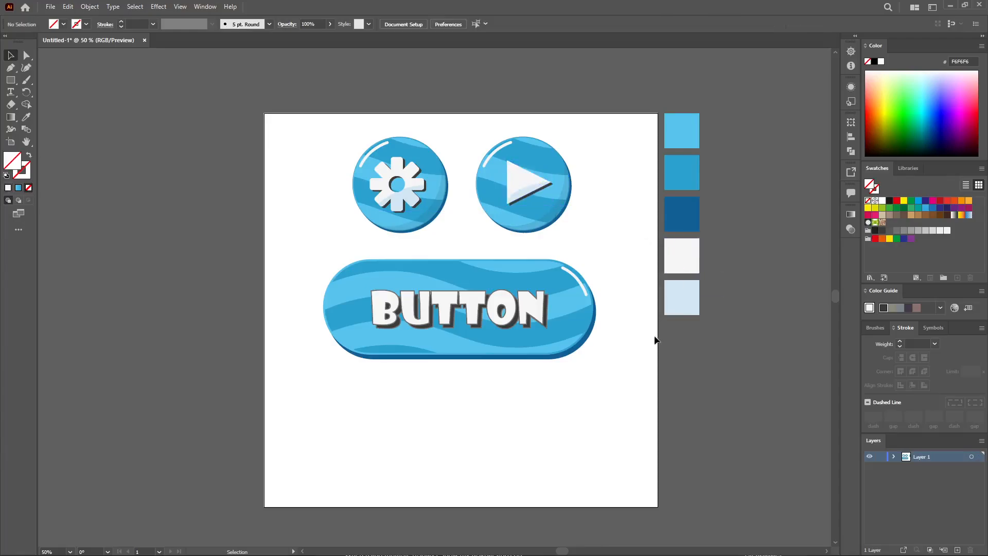
left_click(429, 191)
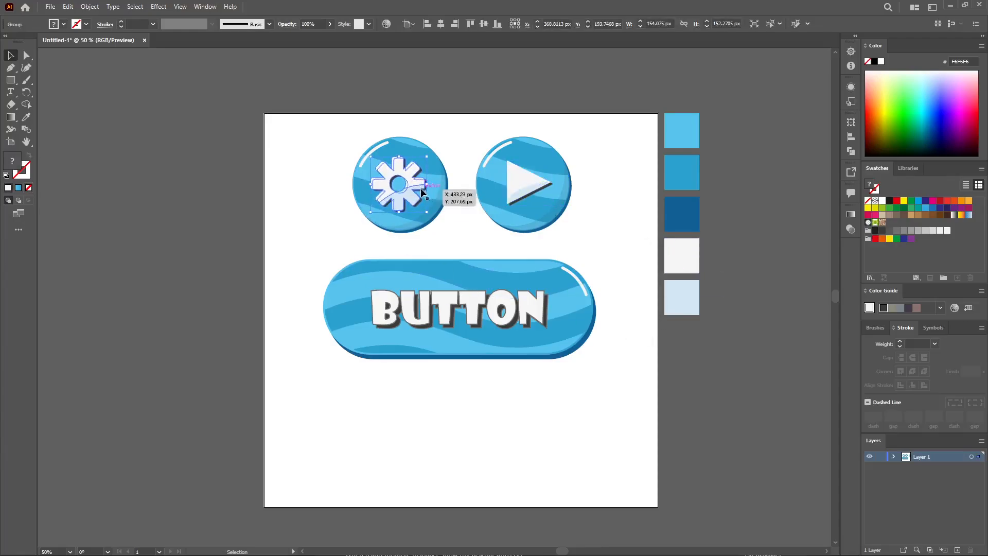
left_click(470, 126)
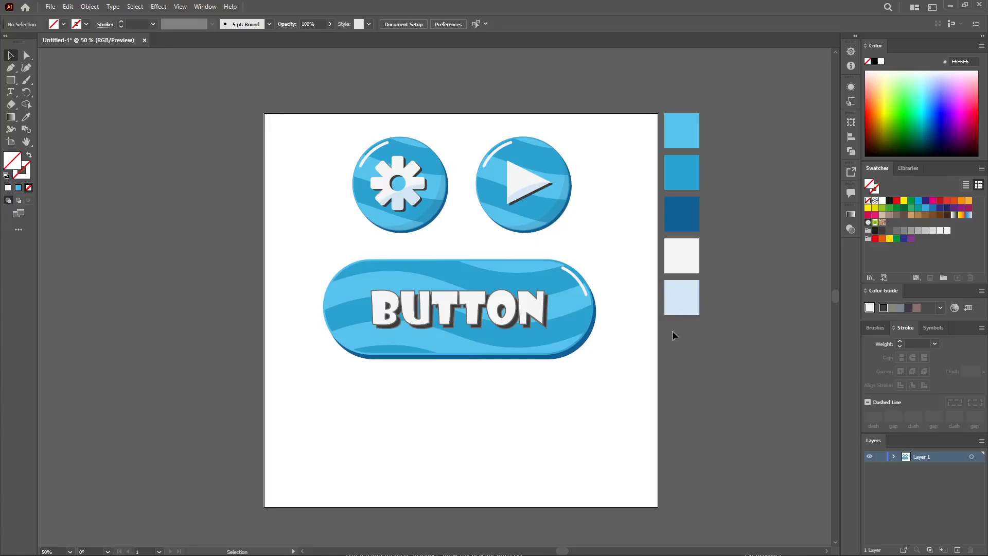